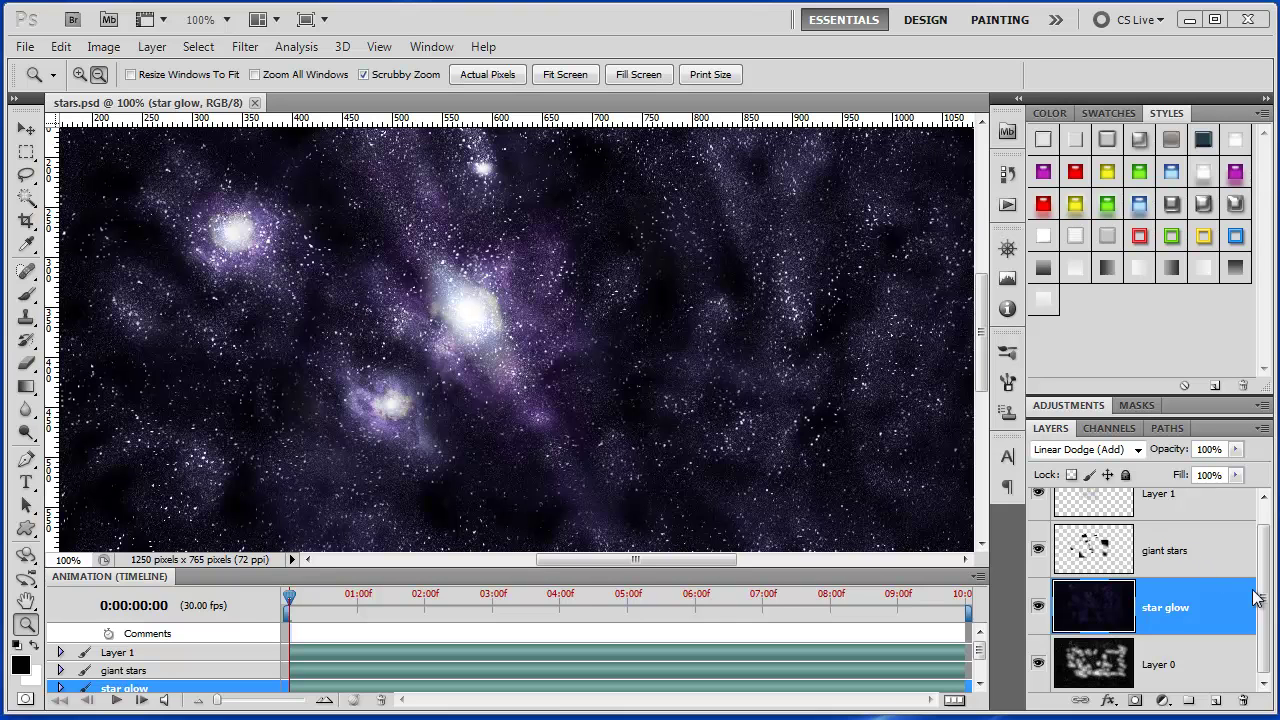
Delete the Layer 1, giant stars and star glow layers so only Layer 0 is left.
{"action": "scroll", "coordinate": [1266, 560], "scroll_direction": "up", "scroll_amount": 1}
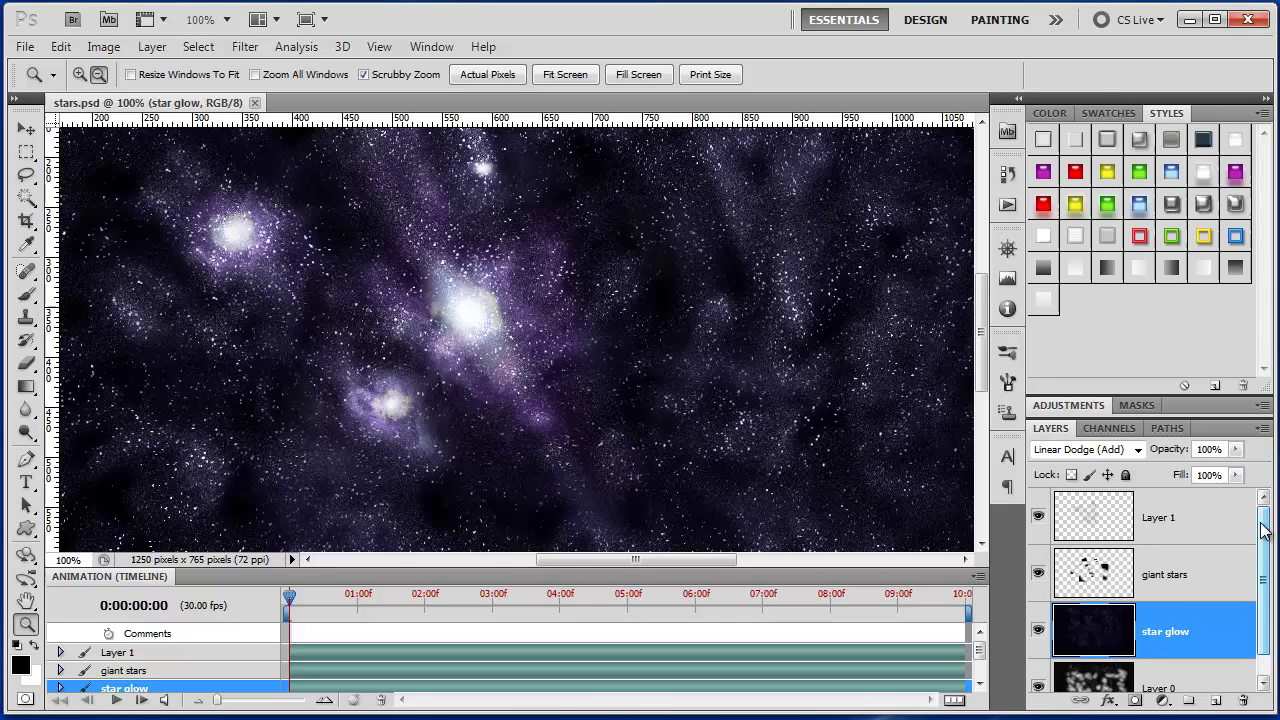
{"action": "left_click", "coordinate": [1160, 518]}
{"action": "key", "text": "Delete"}
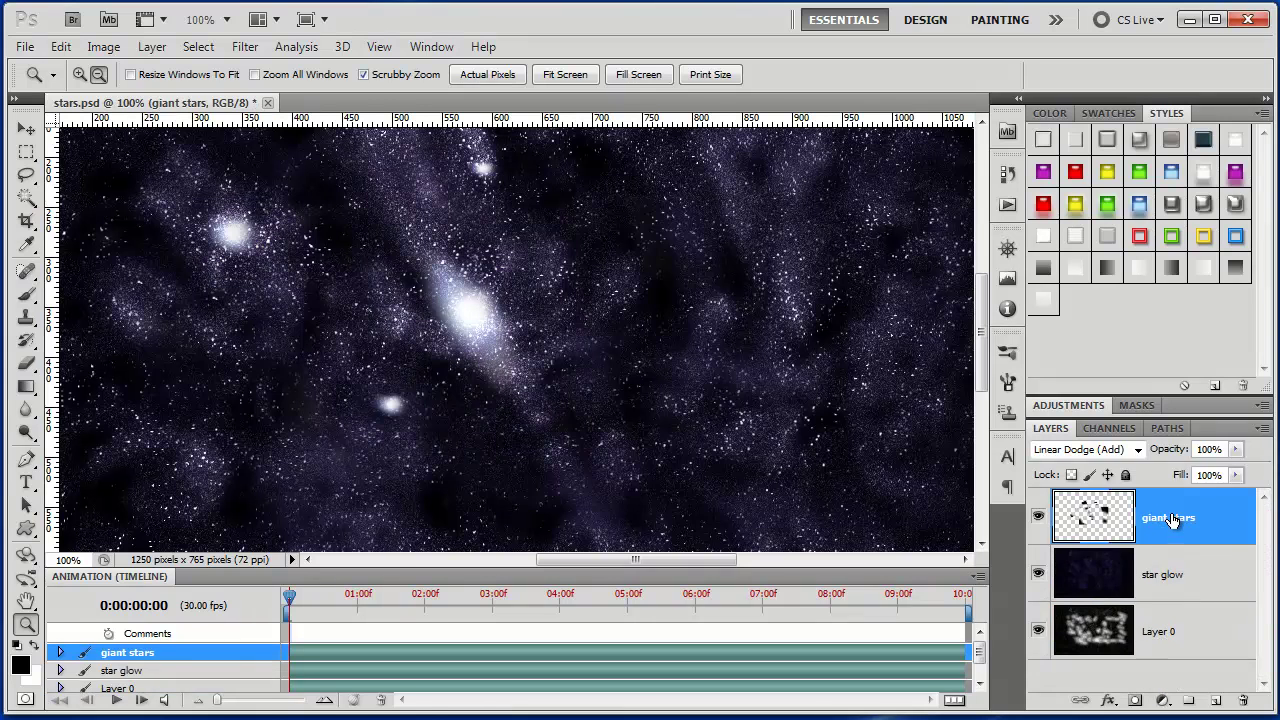
{"action": "key", "text": "Delete"}
{"action": "key", "text": "Delete"}
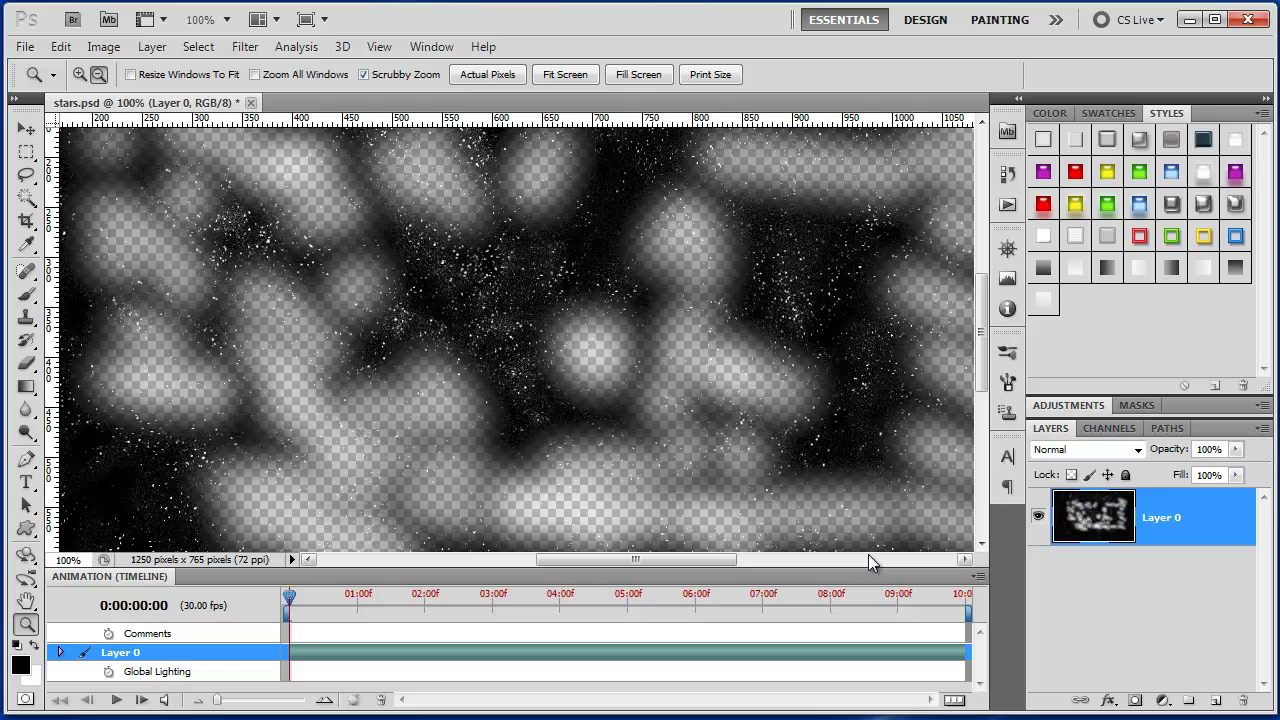
Fill Layer 0 with solid black and duplicate it as a layer named 'small stars'.
{"action": "key", "text": "alt+BackSpace"}
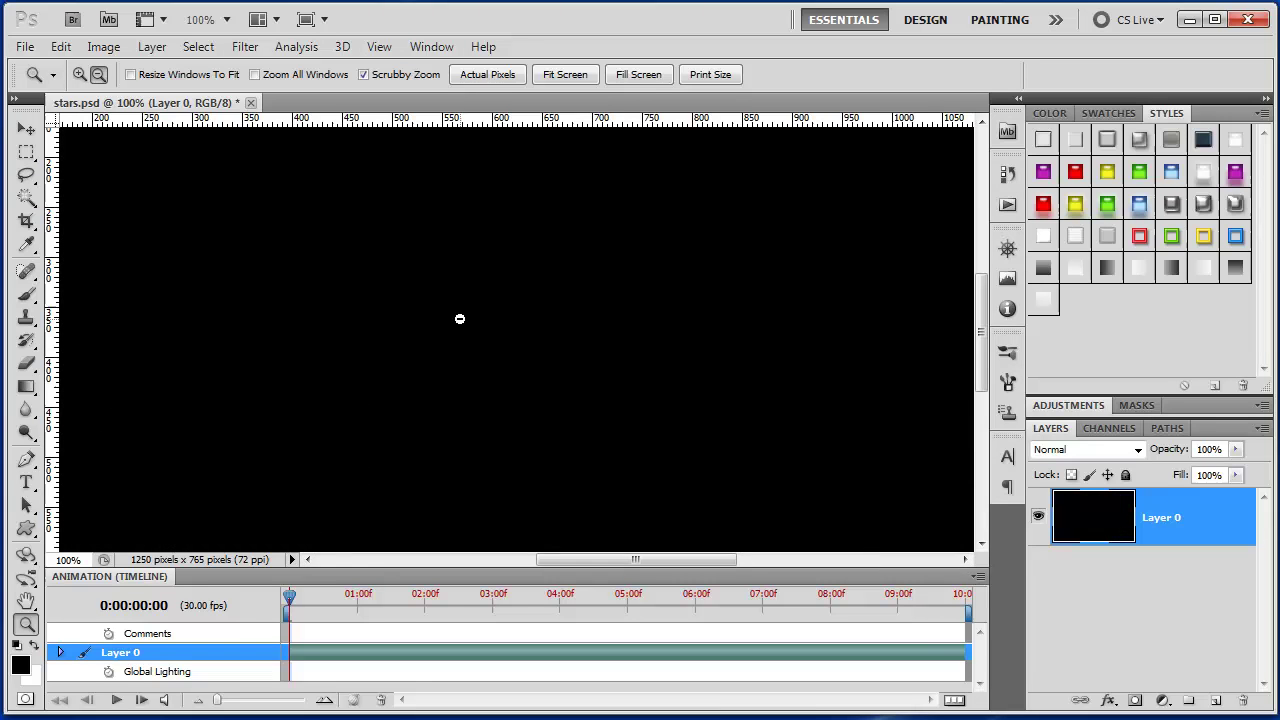
{"action": "key", "text": "ctrl+j"}
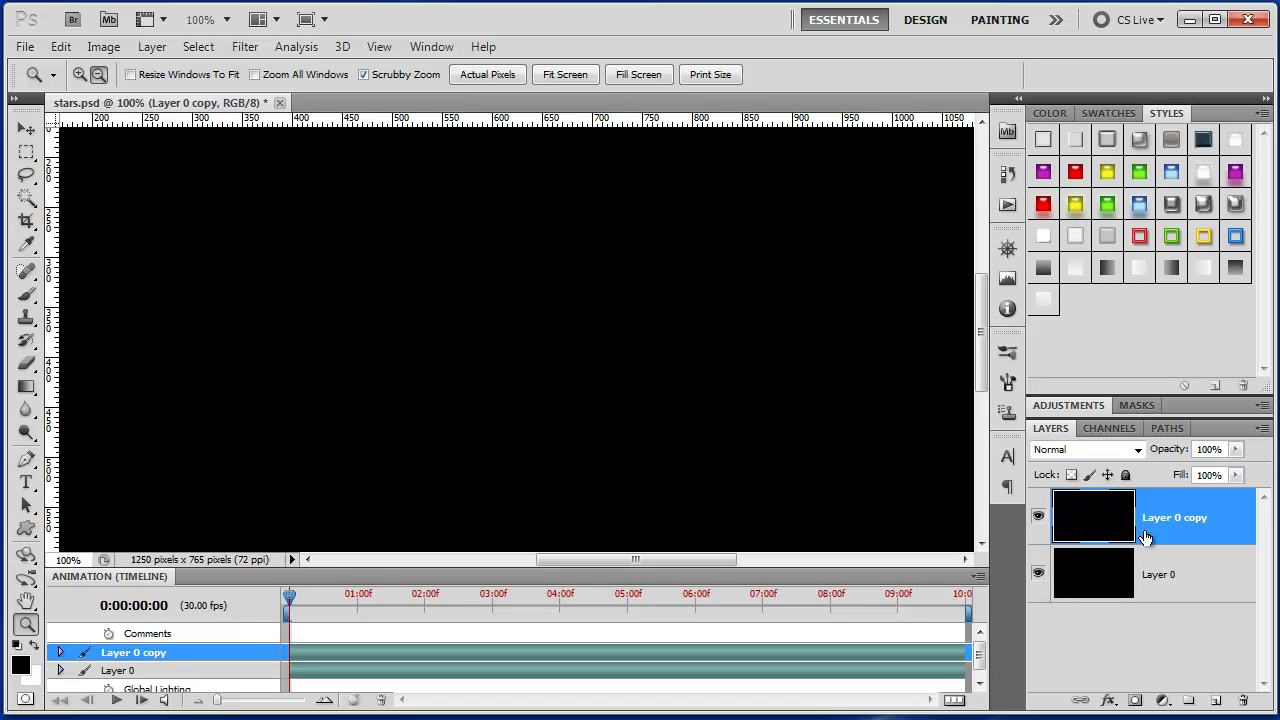
{"action": "double_click", "coordinate": [1177, 517]}
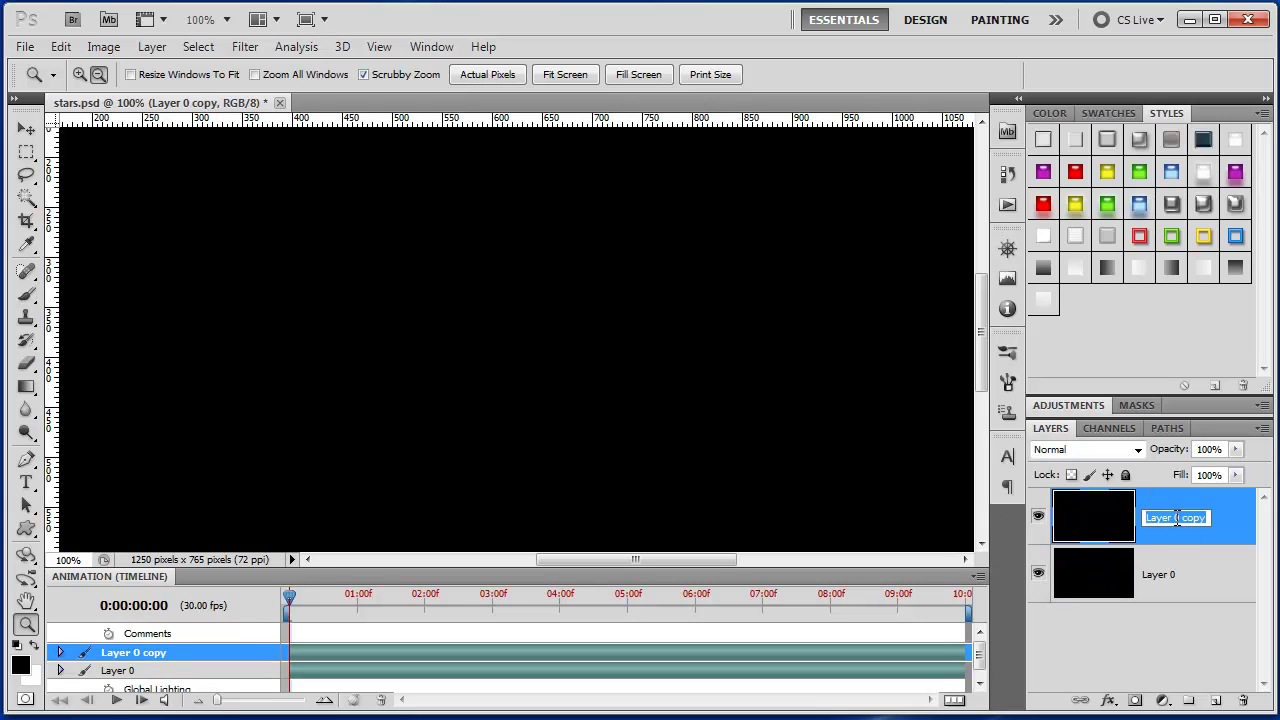
{"action": "type", "text": "small stoar"}
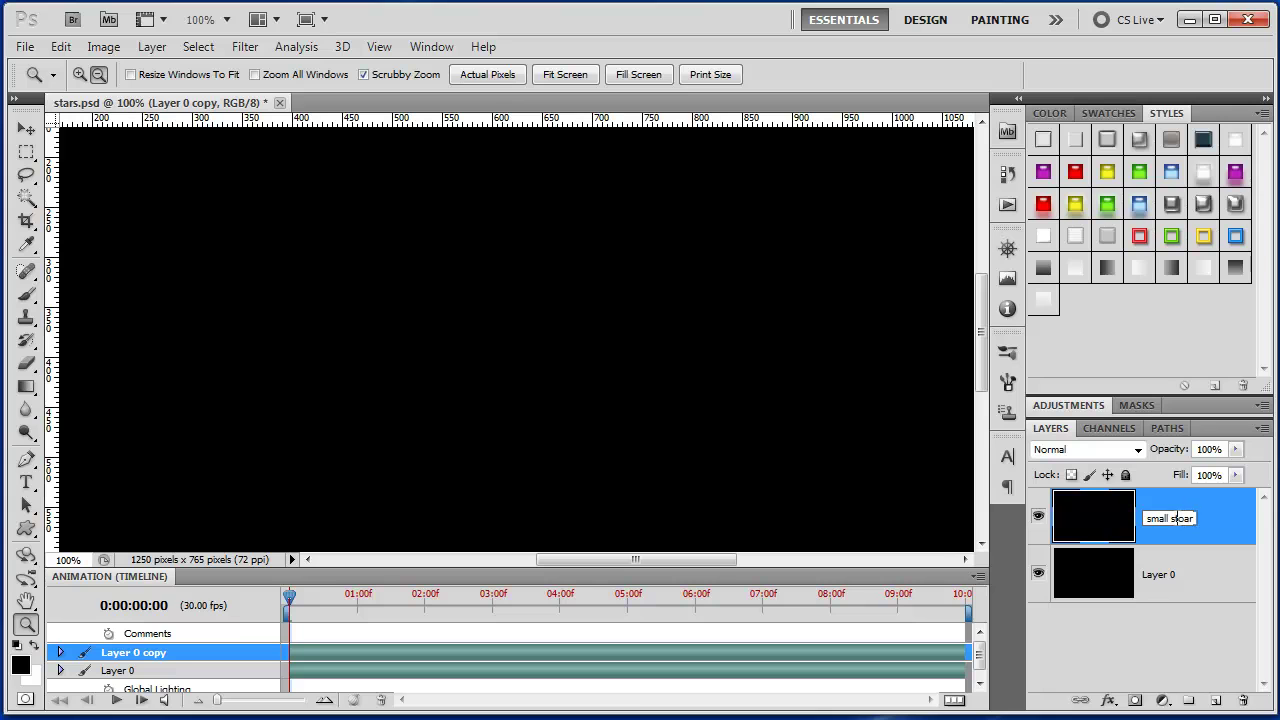
{"action": "type", "text": "s"}
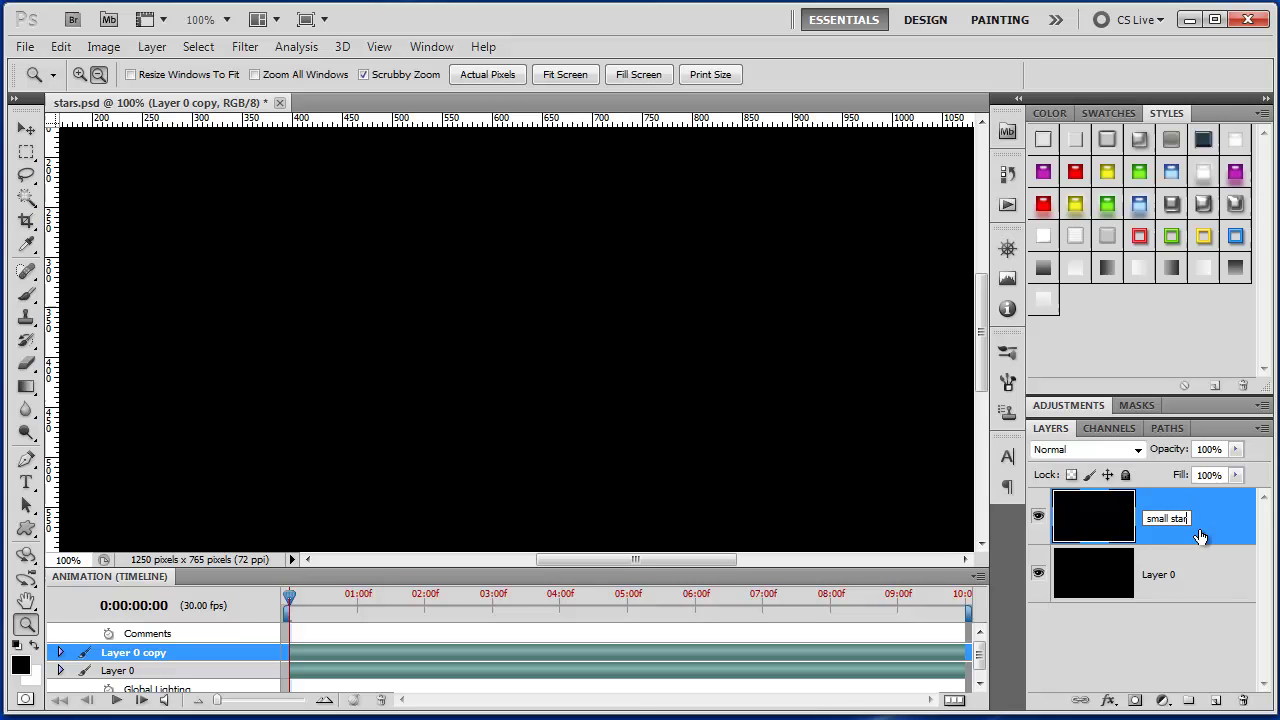
{"action": "key", "text": "Return"}
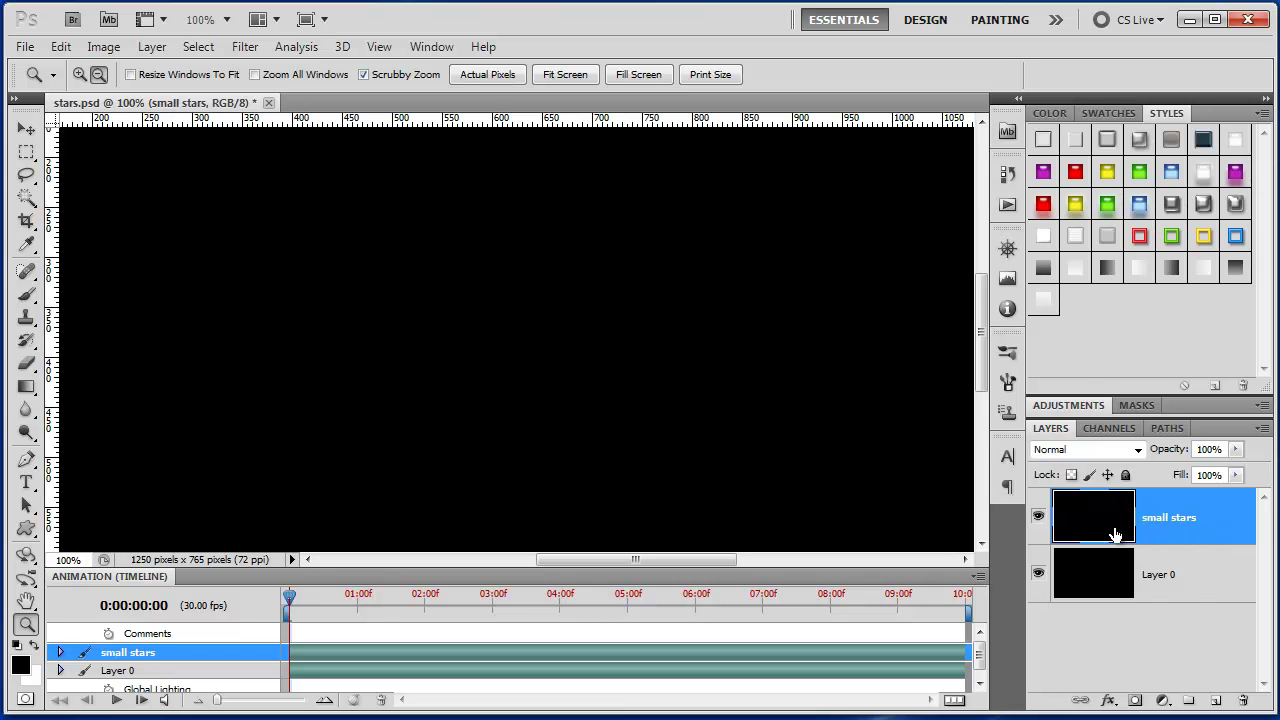
Apply Add Noise at 10%, Gaussian, Monochromatic to the small stars layer.
{"action": "left_click", "coordinate": [152, 47]}
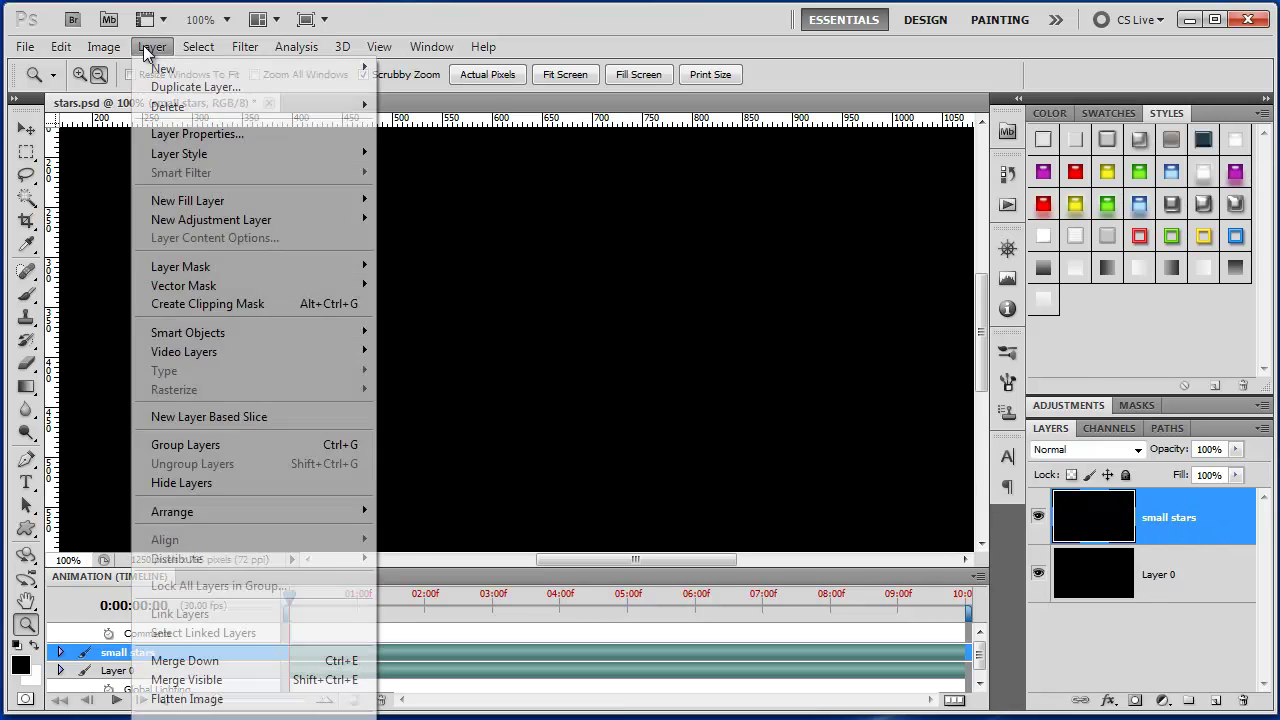
{"action": "mouse_move", "coordinate": [200, 52]}
{"action": "mouse_move", "coordinate": [245, 47]}
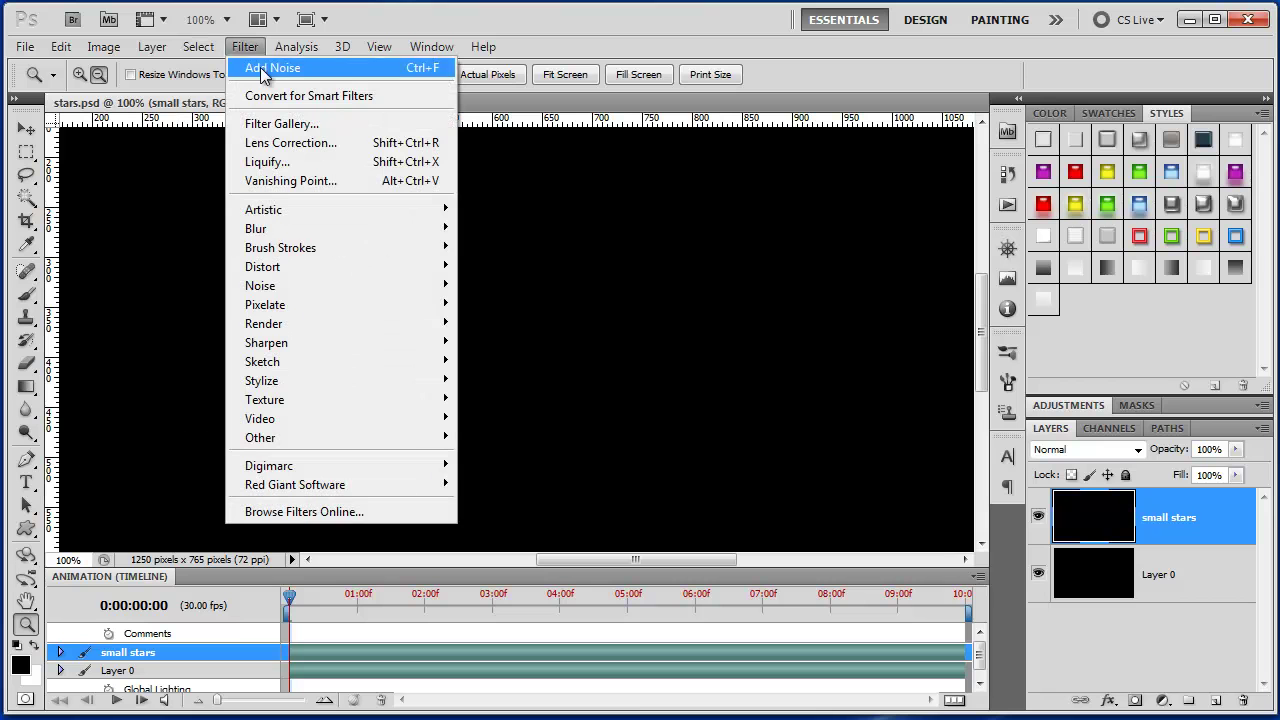
{"action": "mouse_move", "coordinate": [314, 287]}
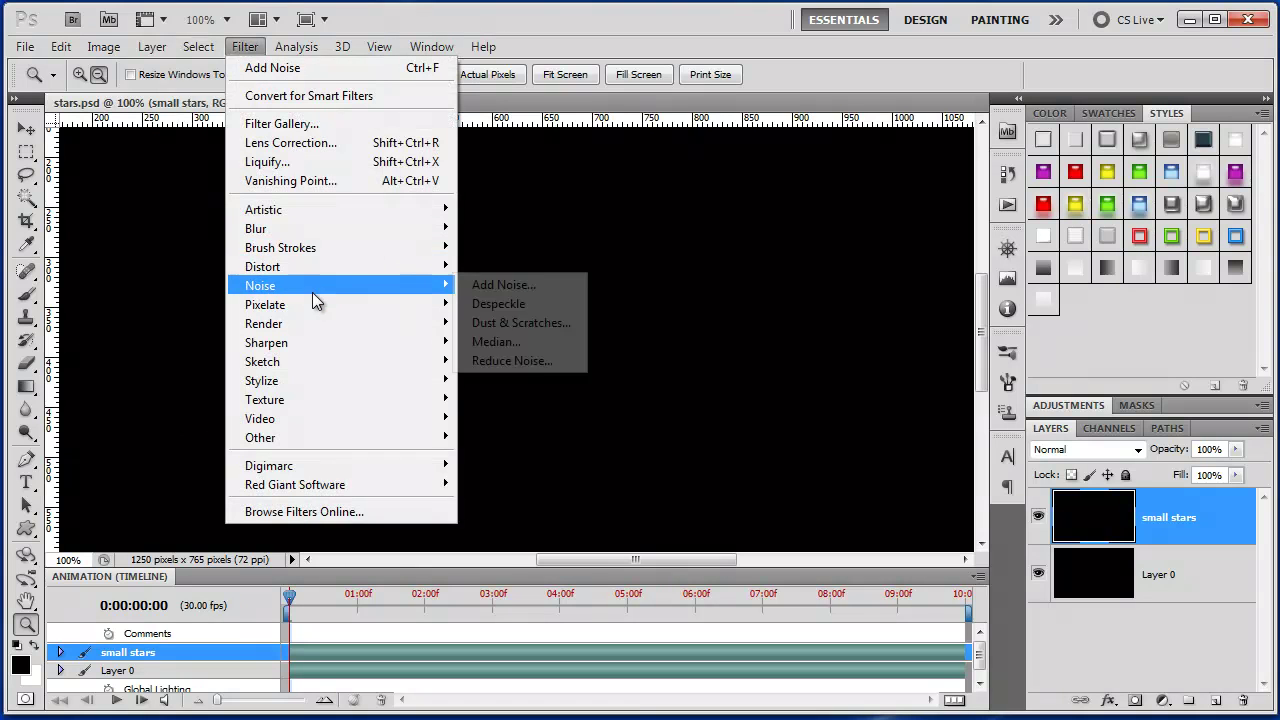
{"action": "left_click", "coordinate": [533, 287]}
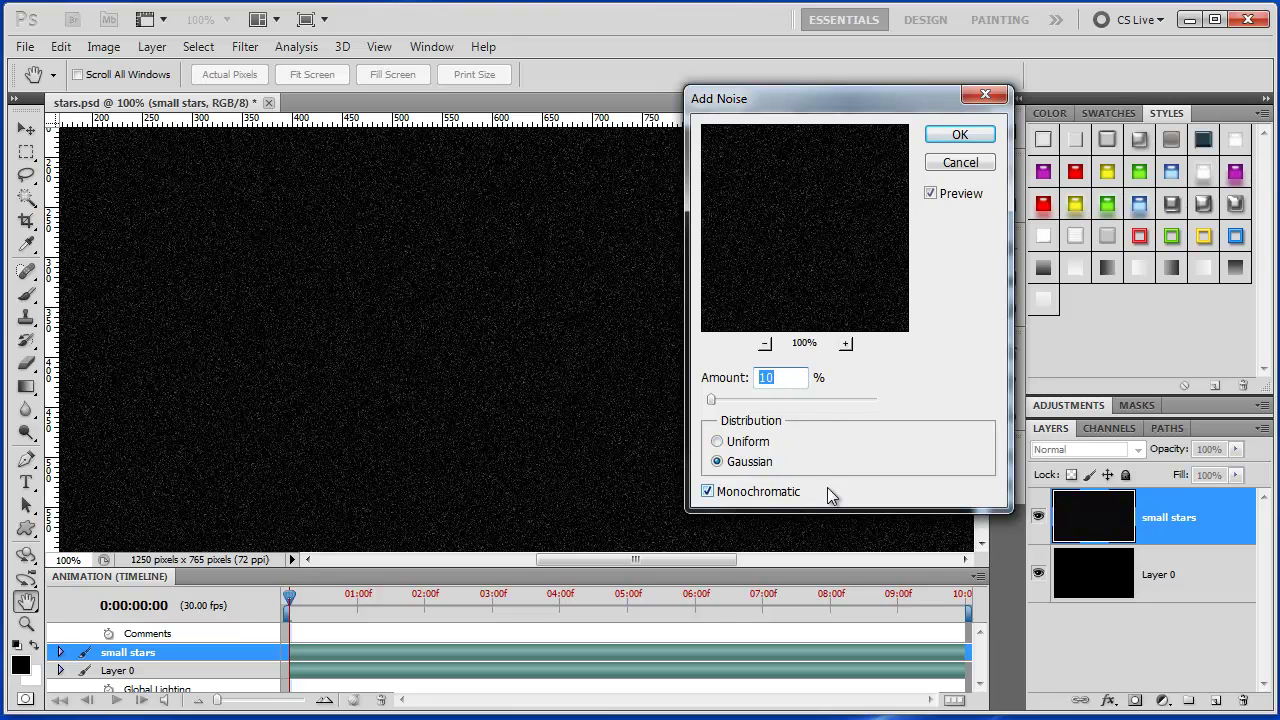
{"action": "left_click", "coordinate": [987, 143]}
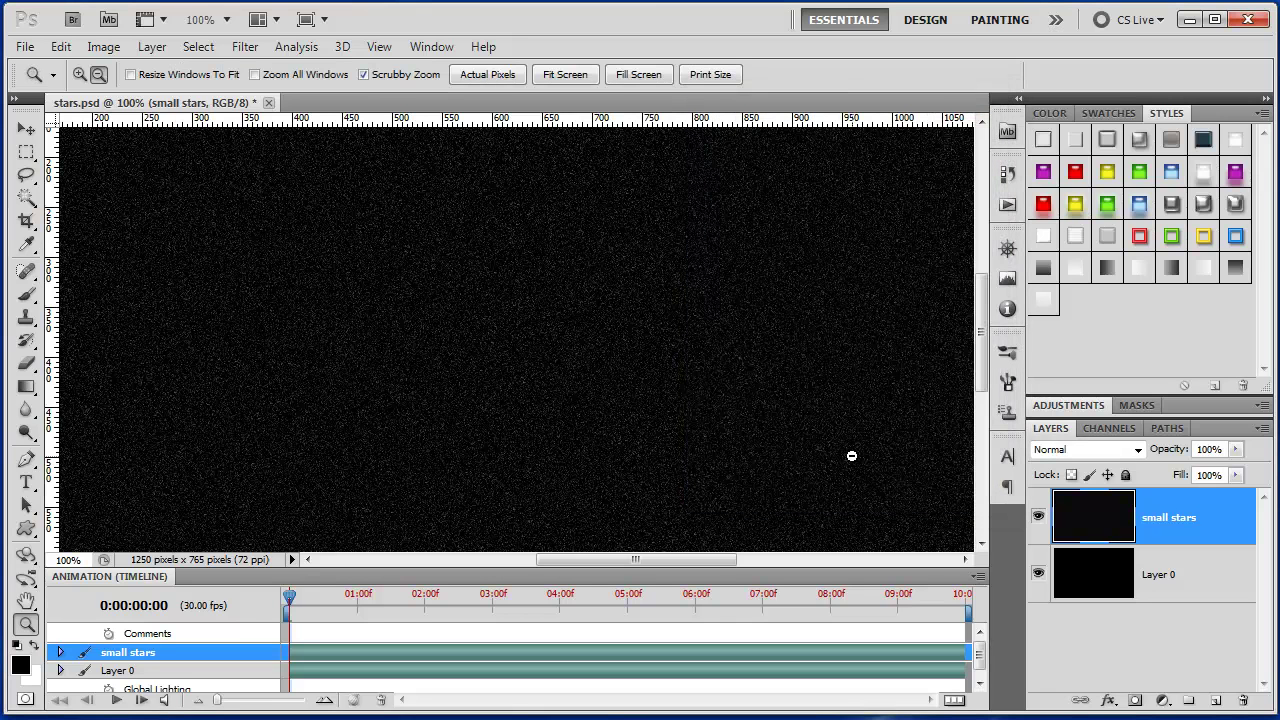
Give the small stars layer Brightness -30 and Contrast 70 with Brightness/Contrast.
{"action": "left_click", "coordinate": [103, 46]}
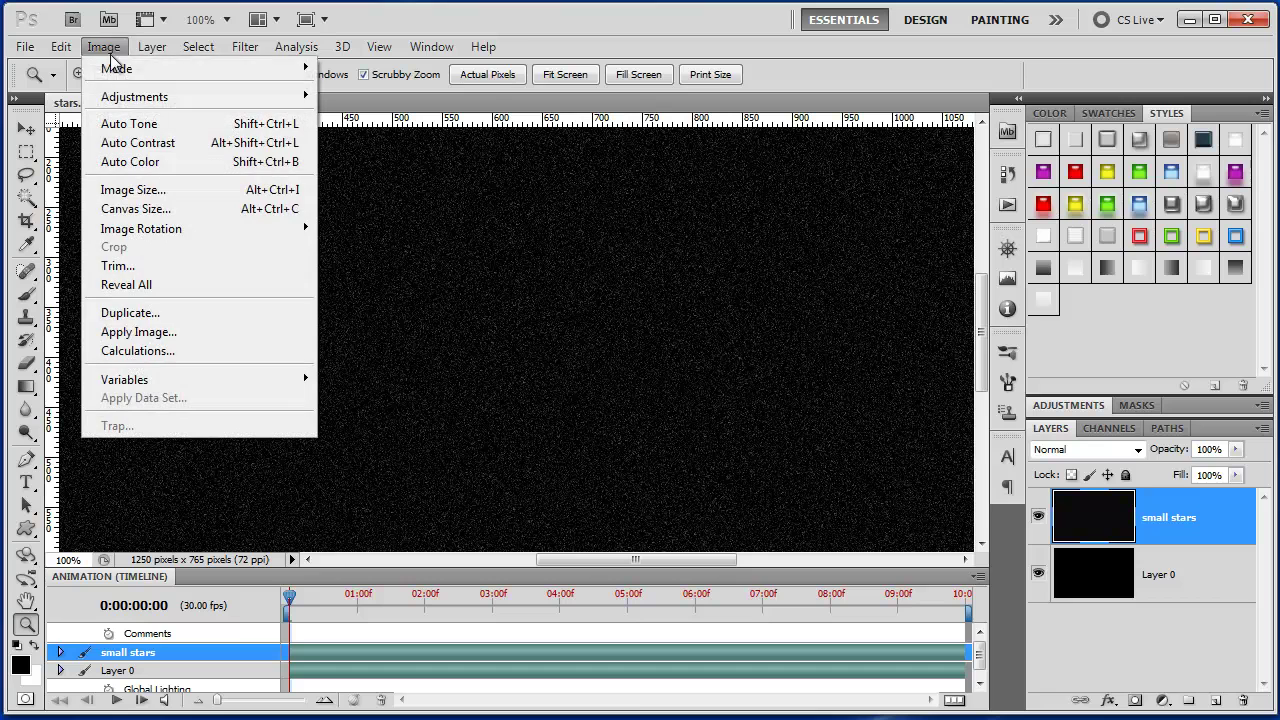
{"action": "mouse_move", "coordinate": [292, 97]}
{"action": "left_click", "coordinate": [375, 96]}
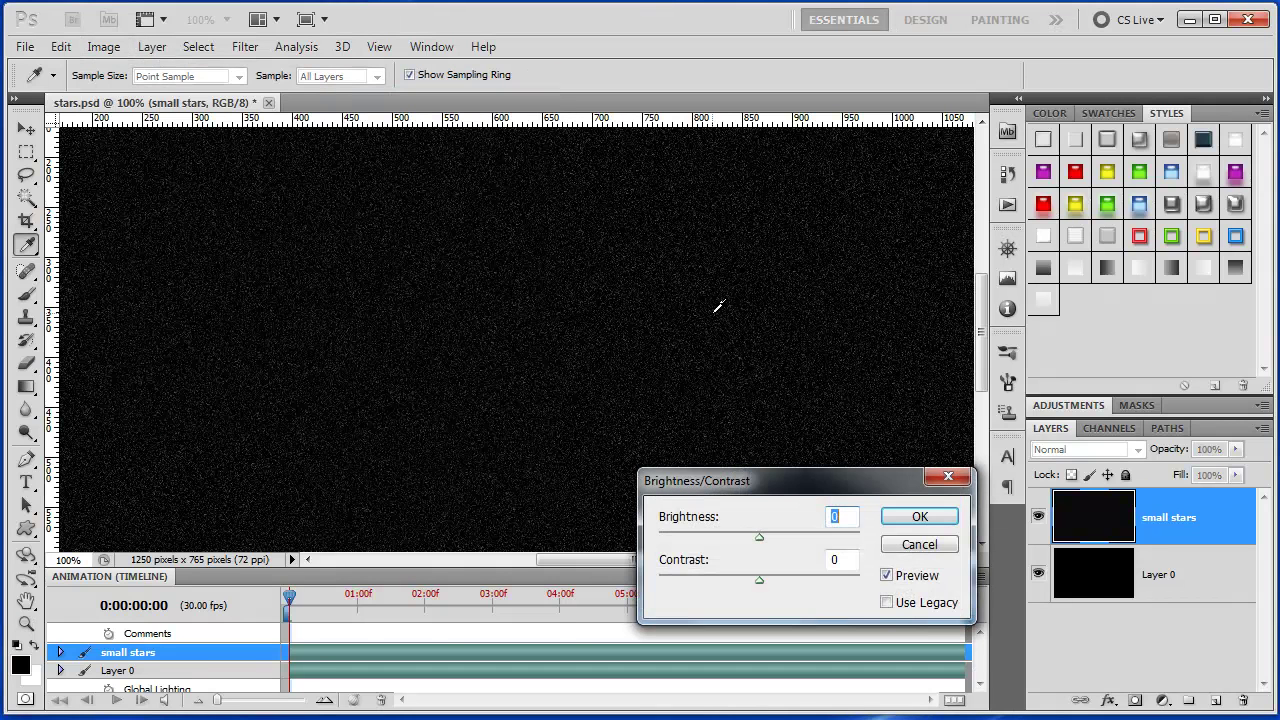
{"action": "type", "text": "30"}
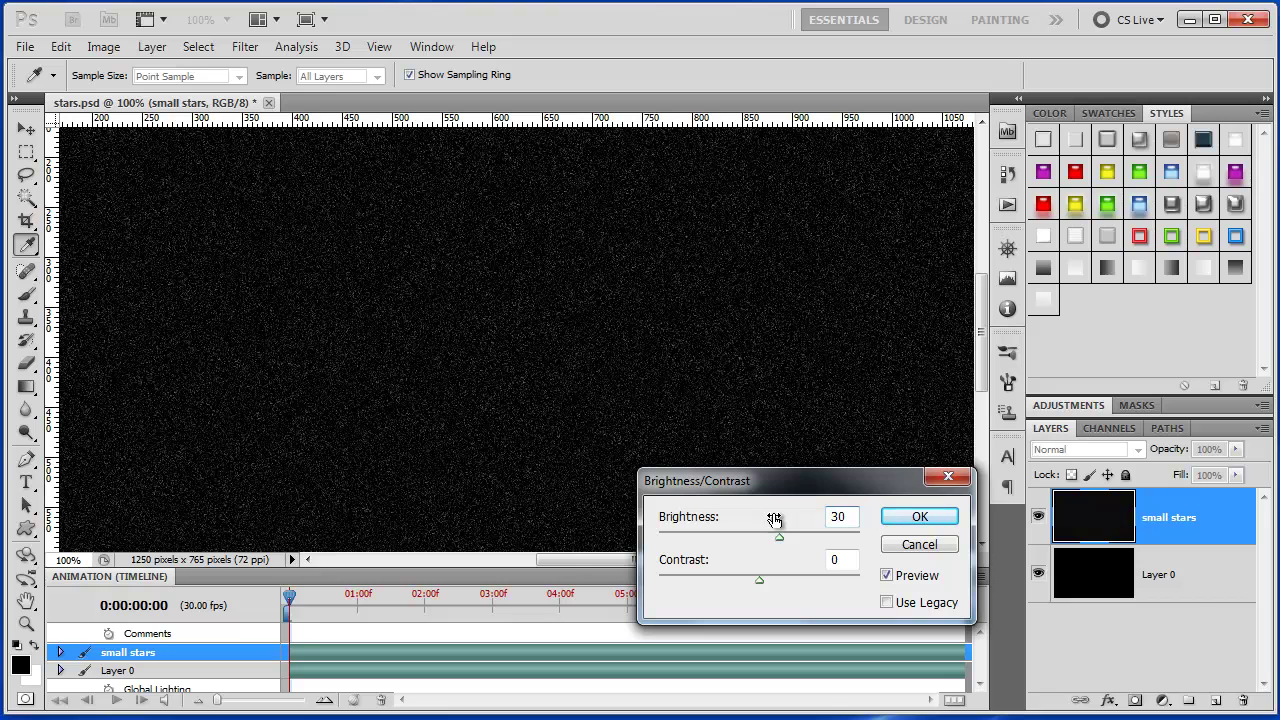
{"action": "key", "text": "BackSpace"}
{"action": "type", "text": "-30"}
{"action": "left_click", "coordinate": [855, 566]}
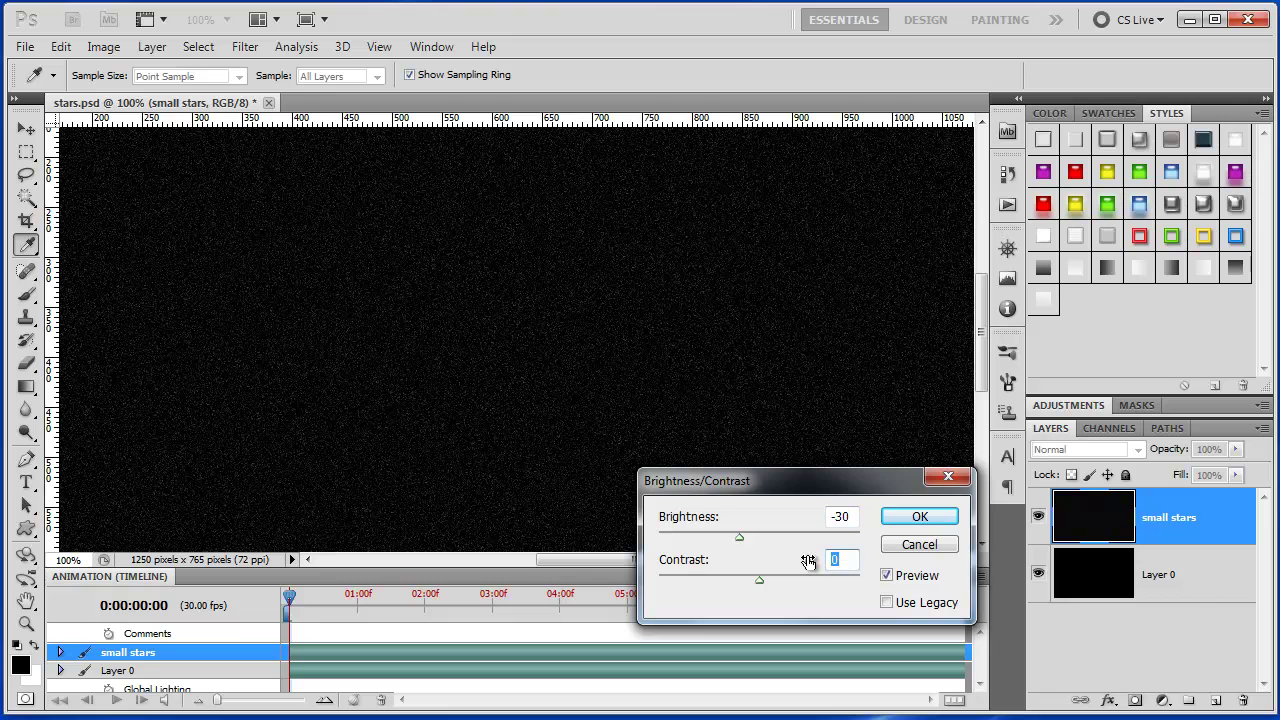
{"action": "type", "text": "70"}
{"action": "left_click", "coordinate": [919, 517]}
{"action": "key", "text": "z"}
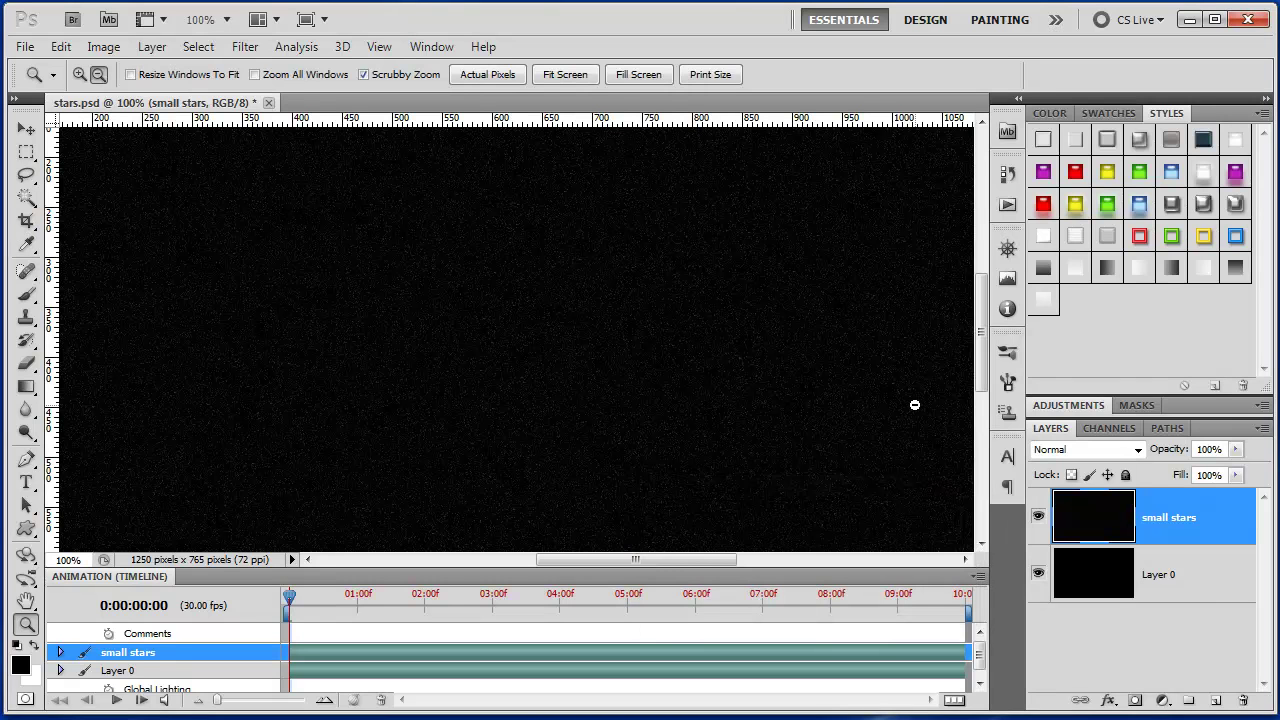
Duplicate the small stars layer and rename the copy 'large stars'.
{"action": "key", "text": "ctrl+j"}
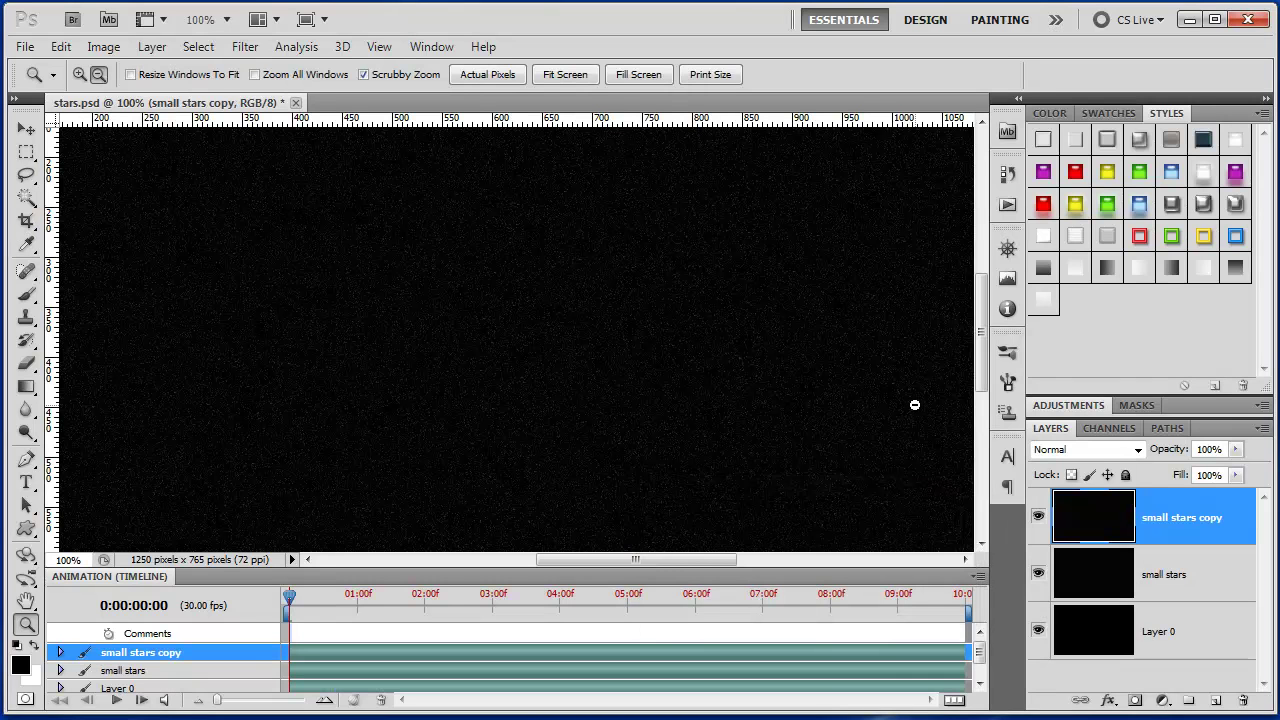
{"action": "double_click", "coordinate": [1182, 530]}
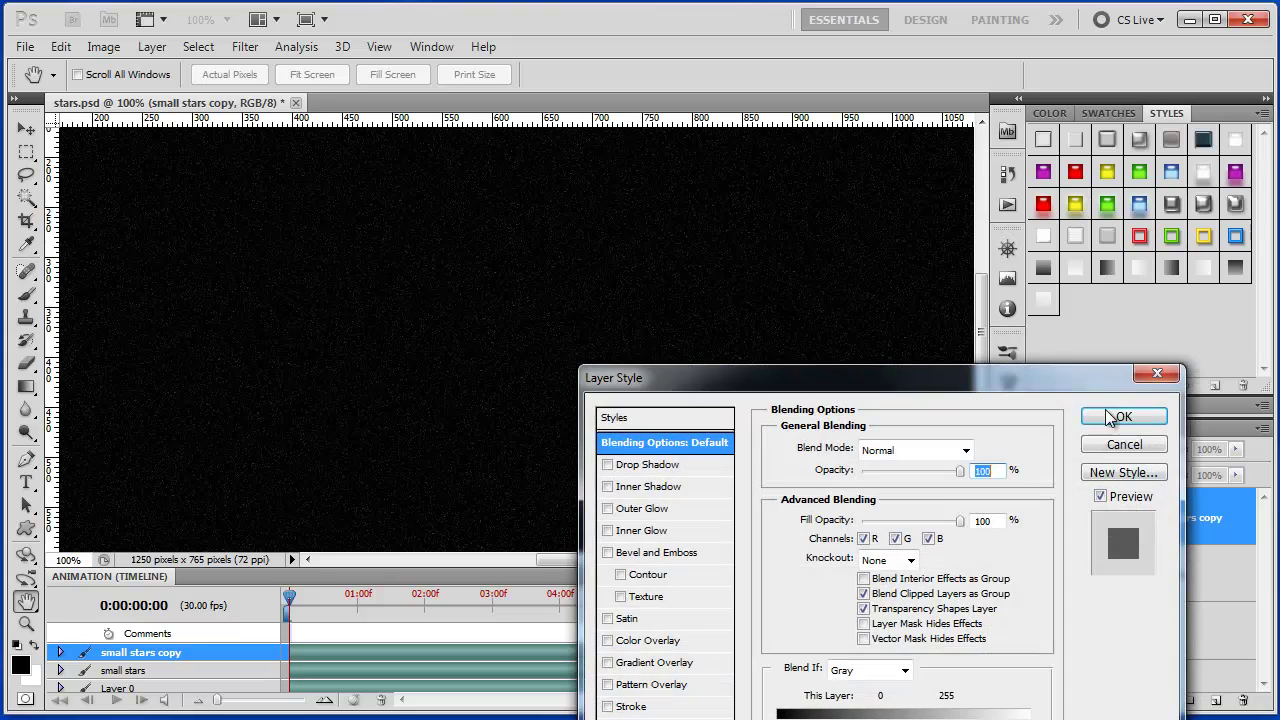
{"action": "left_click", "coordinate": [1122, 446]}
{"action": "double_click", "coordinate": [1176, 518]}
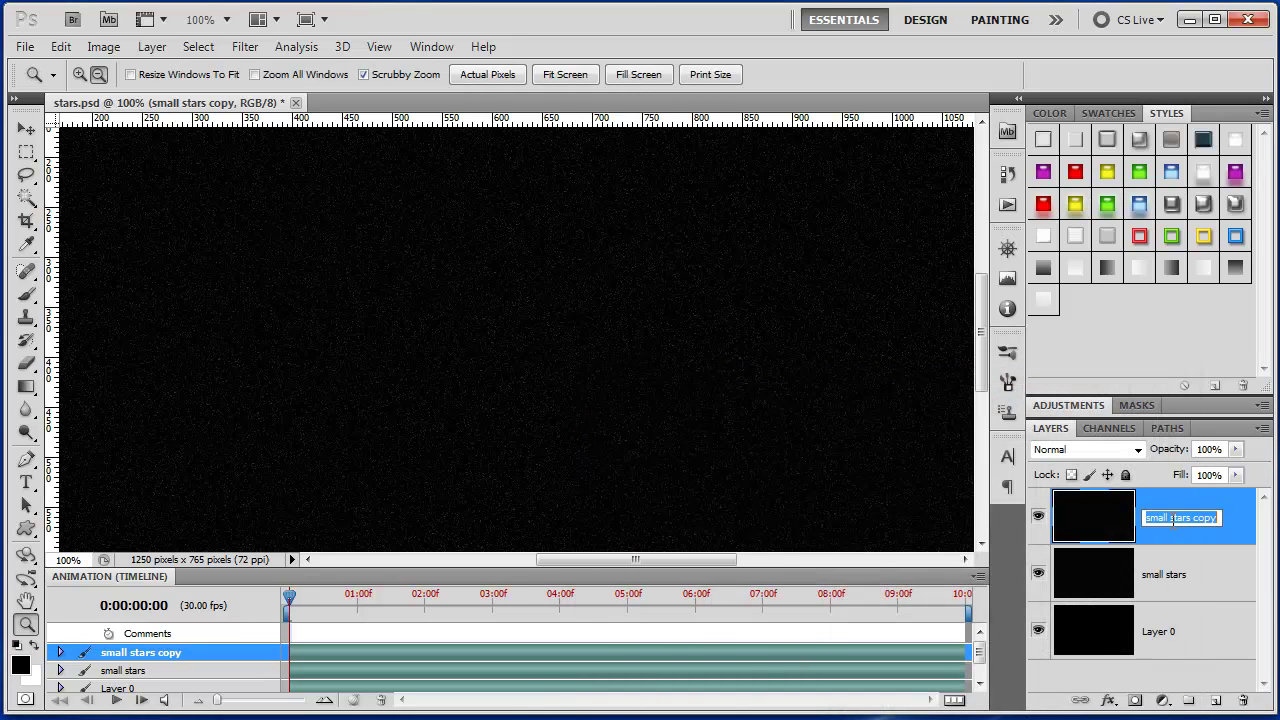
{"action": "key", "text": "BackSpace"}
{"action": "type", "text": "large start"}
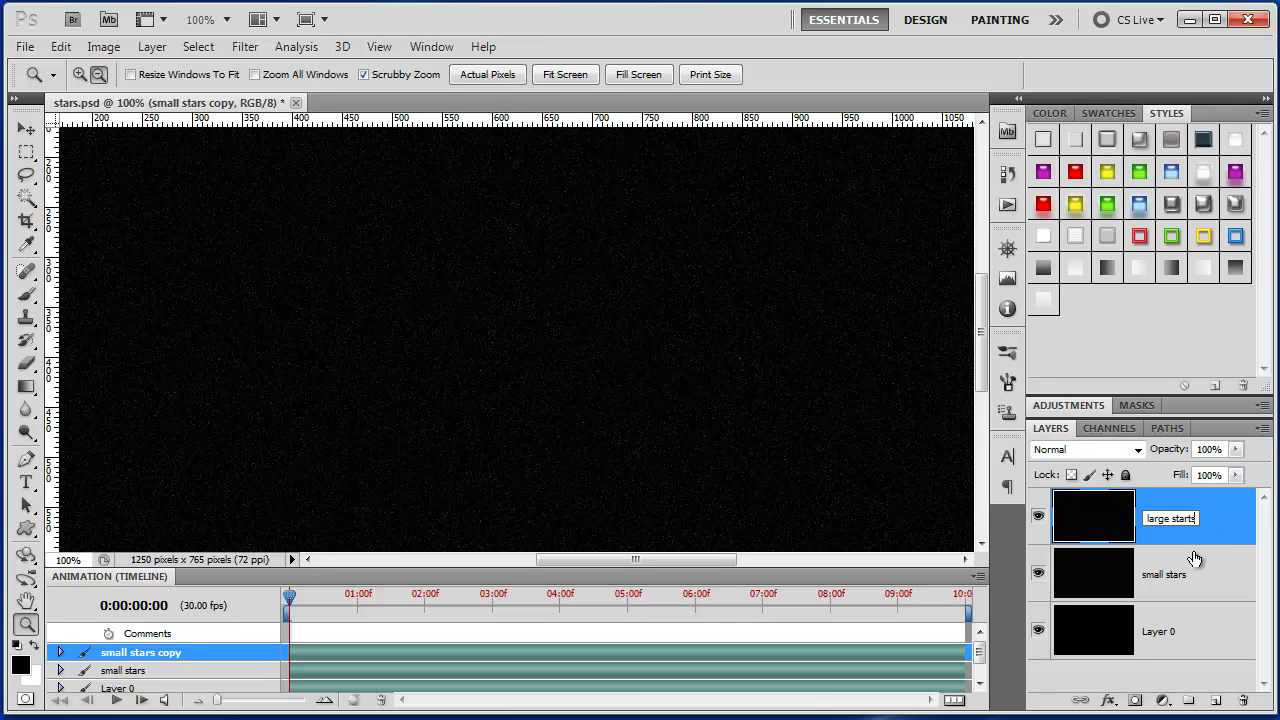
{"action": "key", "text": "BackSpace"}
{"action": "left_click", "coordinate": [1182, 568]}
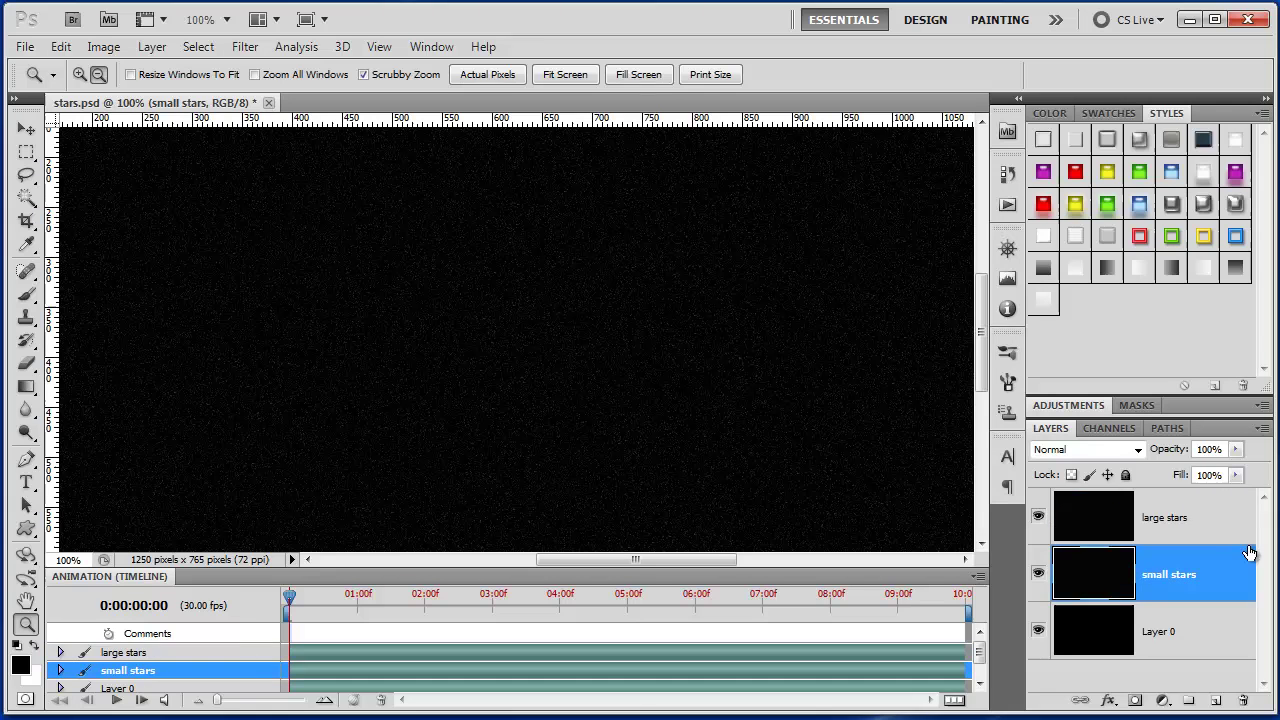
{"action": "left_click", "coordinate": [1185, 530]}
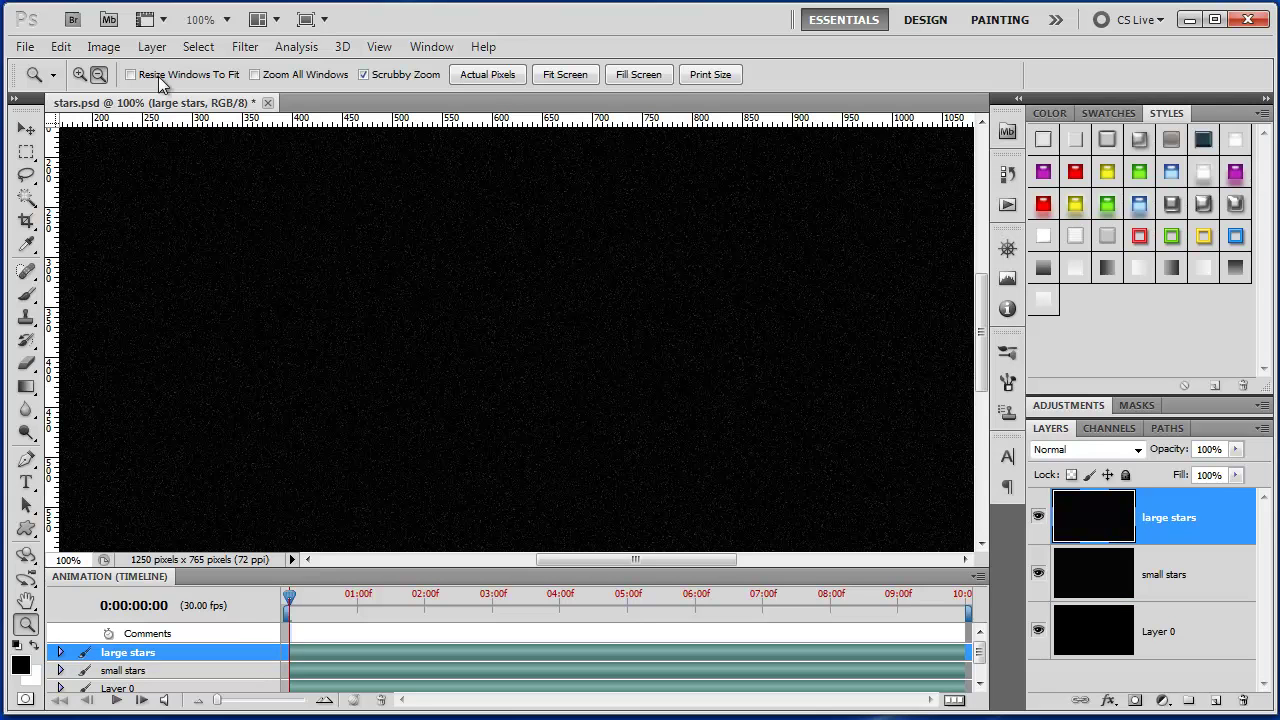
Apply Brightness -100 and Contrast 50 to the large stars layer.
{"action": "left_click", "coordinate": [103, 47]}
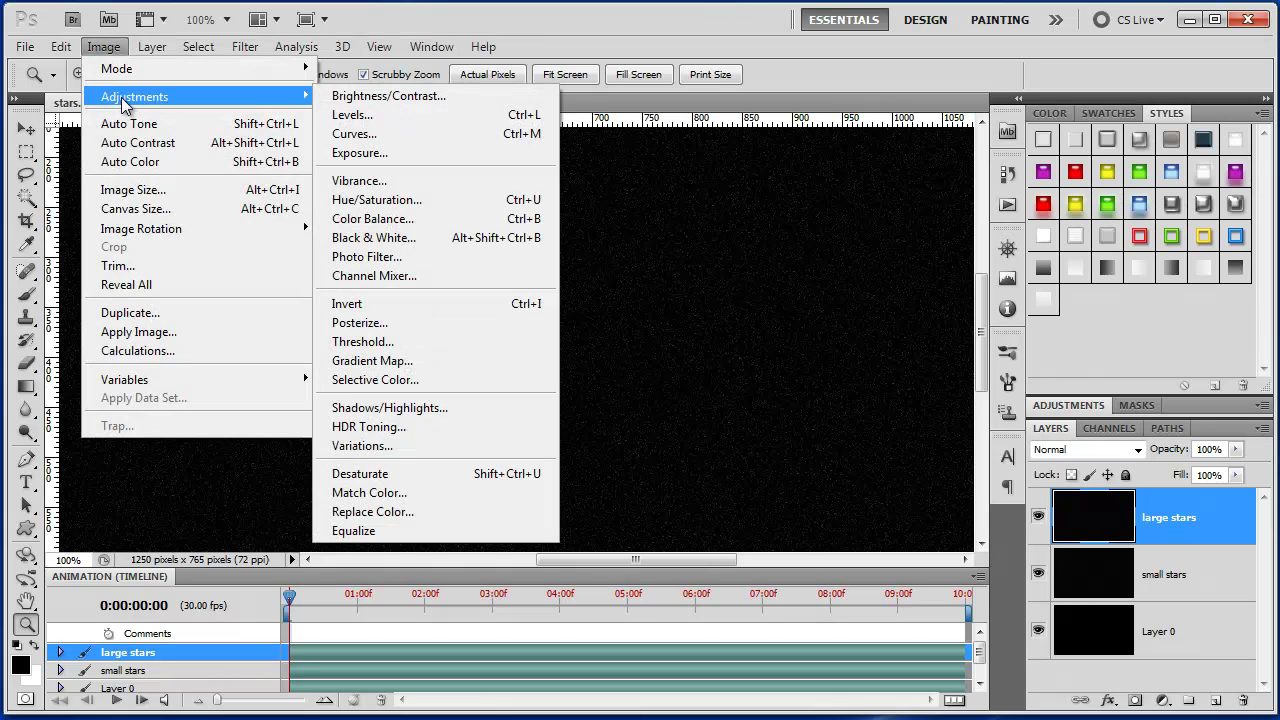
{"action": "mouse_move", "coordinate": [272, 100]}
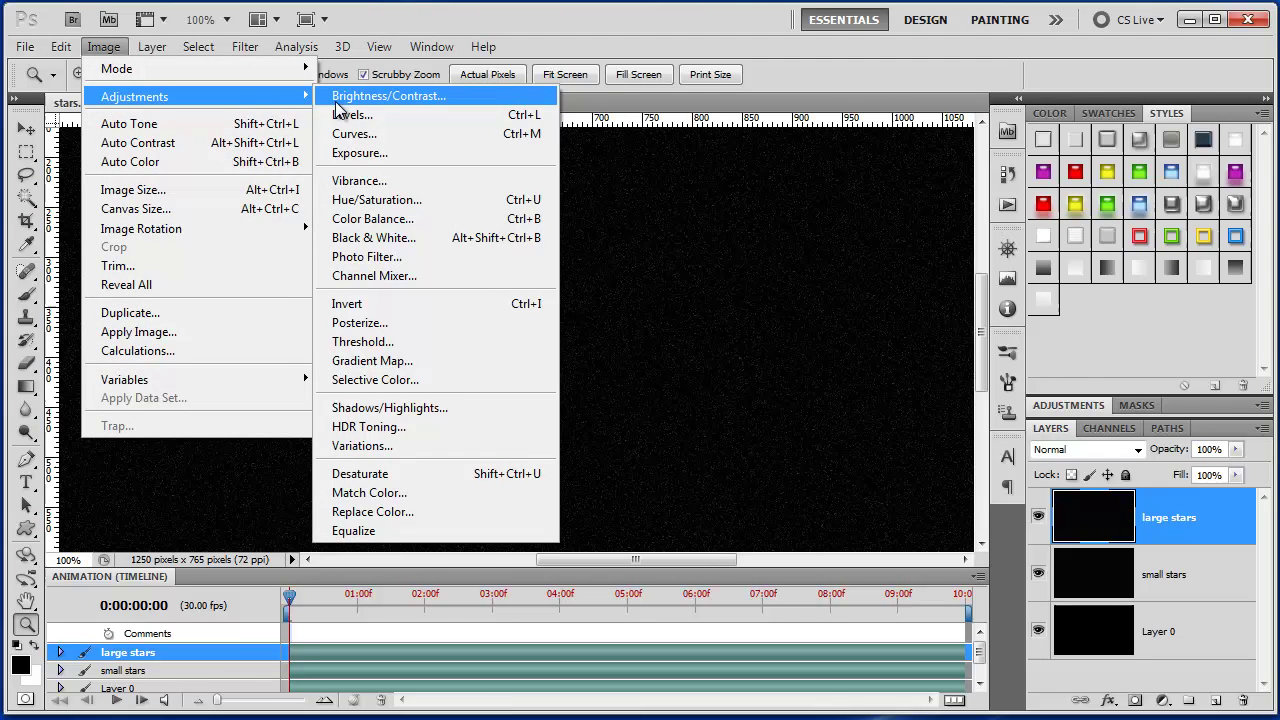
{"action": "left_click", "coordinate": [370, 97]}
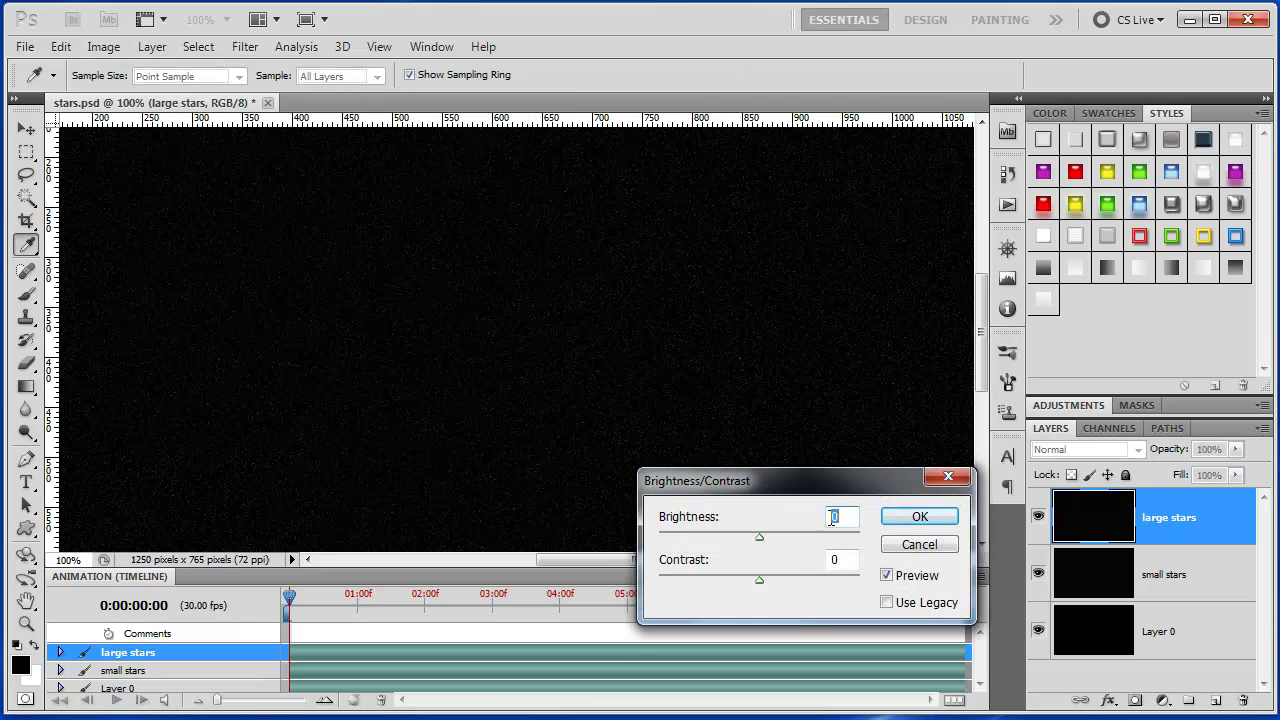
{"action": "type", "text": "-100"}
{"action": "left_click", "coordinate": [845, 566]}
{"action": "type", "text": "50"}
{"action": "left_click", "coordinate": [919, 516]}
{"action": "key", "text": "z"}
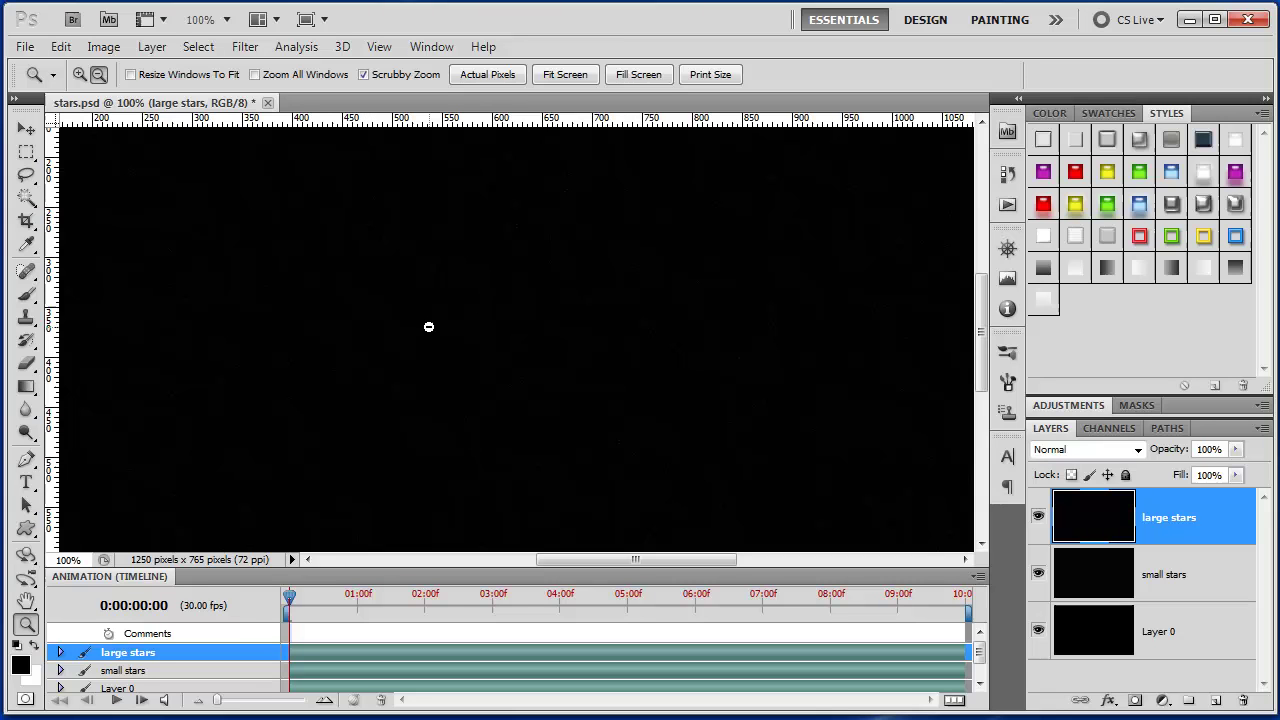
Scale the large stars layer up to about 183% and fit the canvas on screen.
{"action": "key", "text": "alt"}
{"action": "key", "text": "alt"}
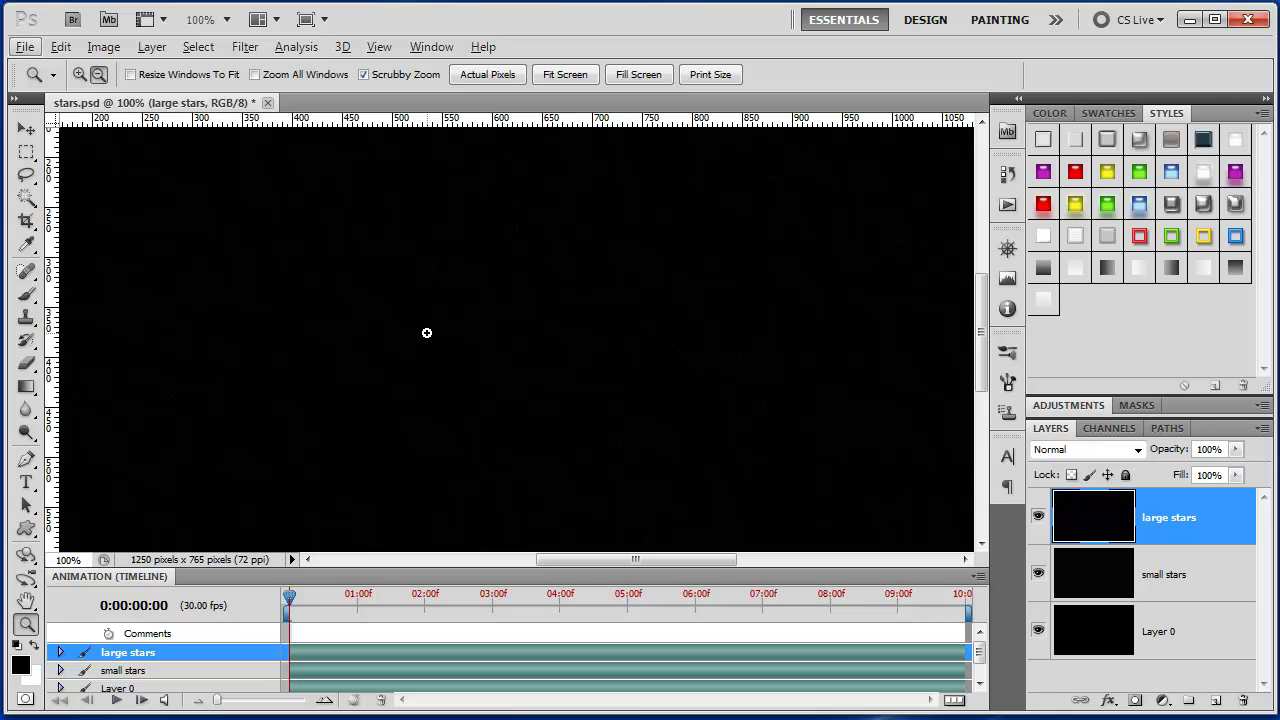
{"action": "left_click_drag", "start_coordinate": [424, 336], "coordinate": [408, 336]}
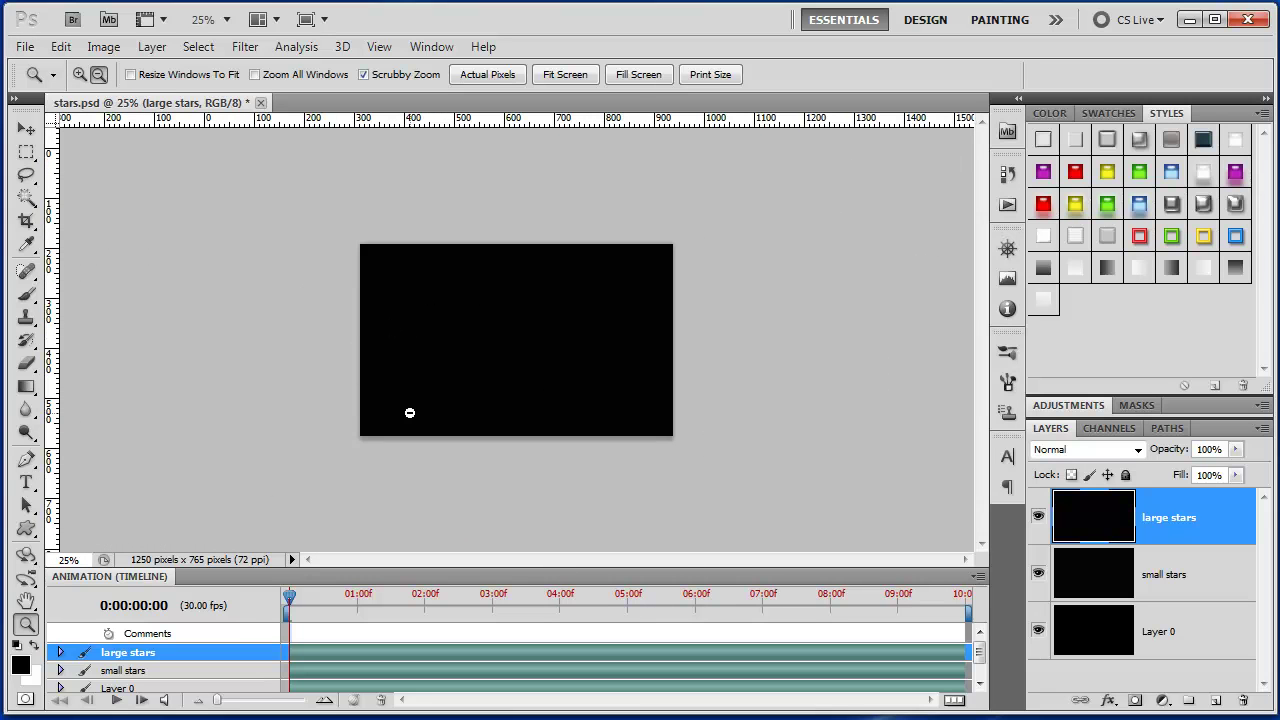
{"action": "key", "text": "ctrl+t"}
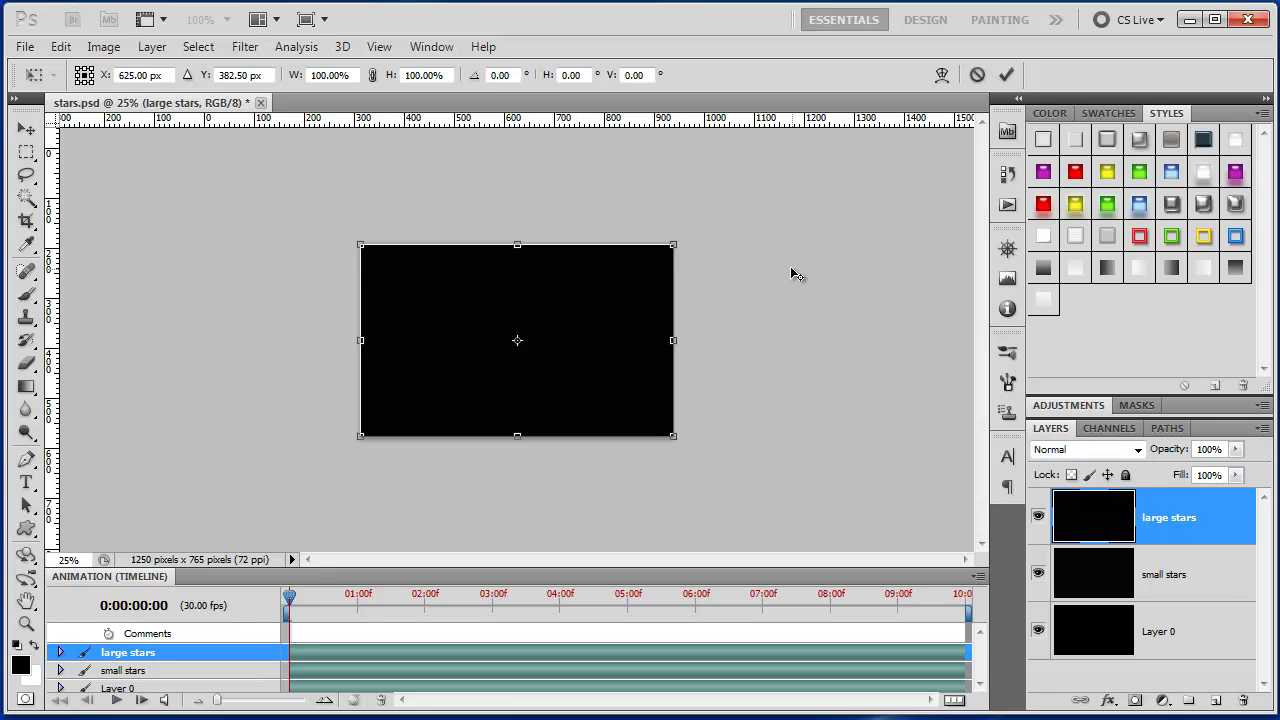
{"action": "left_click_drag", "start_coordinate": [667, 243], "coordinate": [803, 165]}
{"action": "left_click", "coordinate": [1006, 76]}
{"action": "key", "text": "z"}
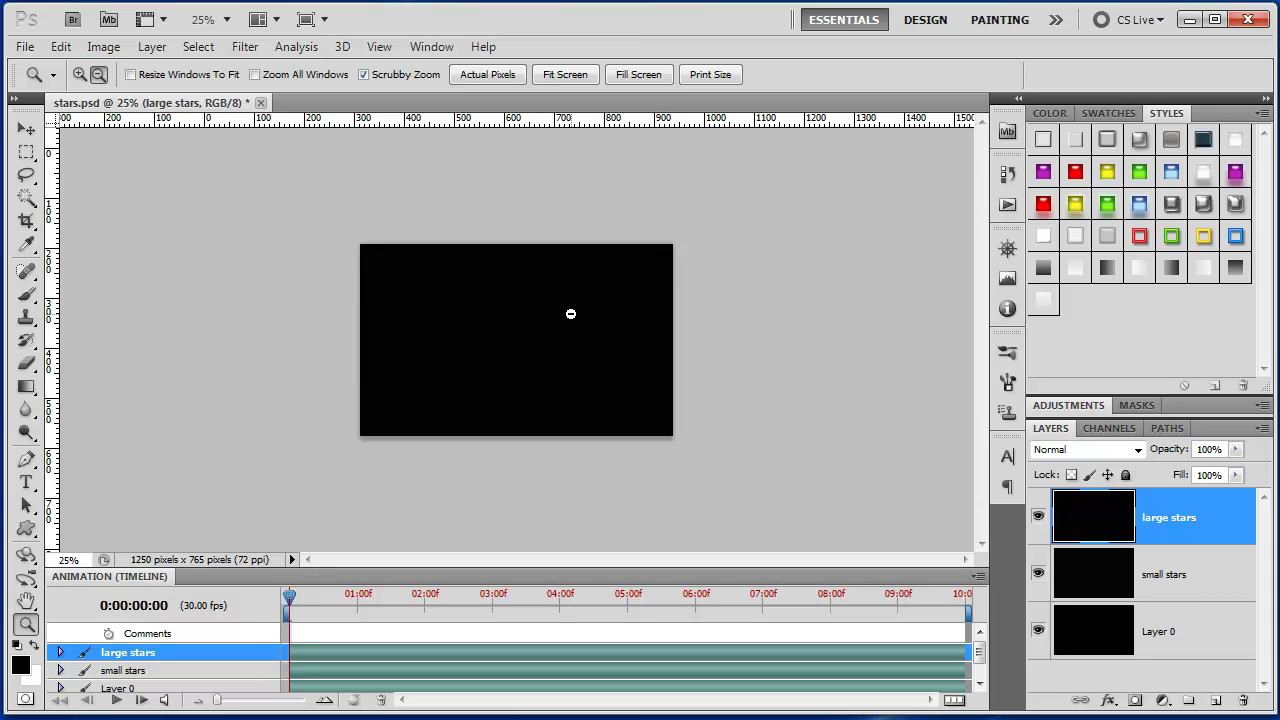
{"action": "key", "text": "alt"}
{"action": "left_click", "coordinate": [565, 74]}
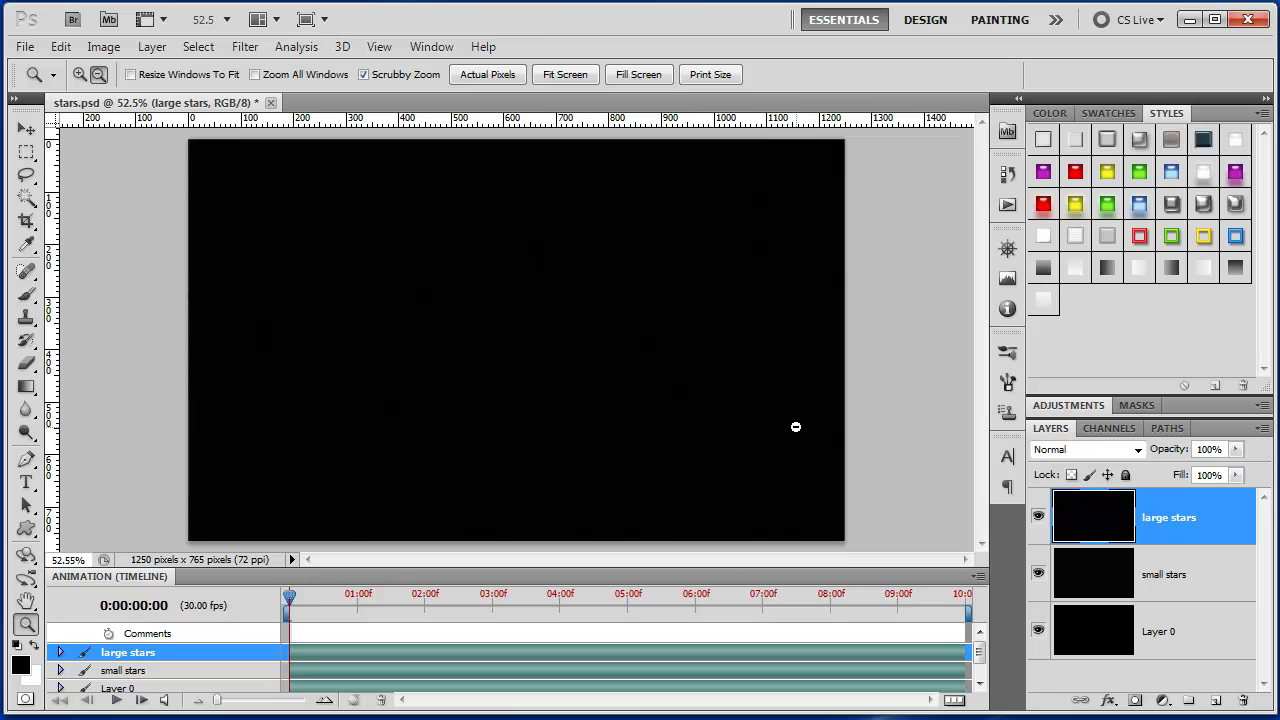
Invert large stars, set Levels black input 234 and white input 251, then invert again.
{"action": "key", "text": "ctrl+BackSpace"}
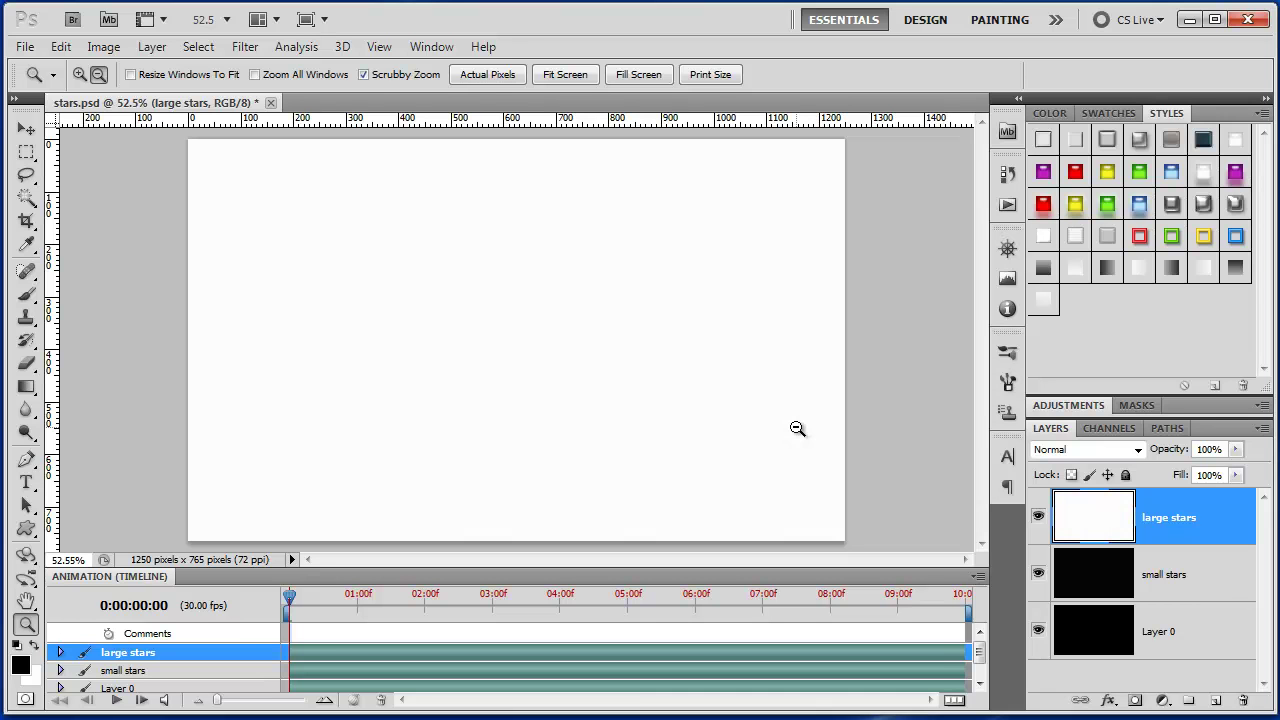
{"action": "key", "text": "ctrl+l"}
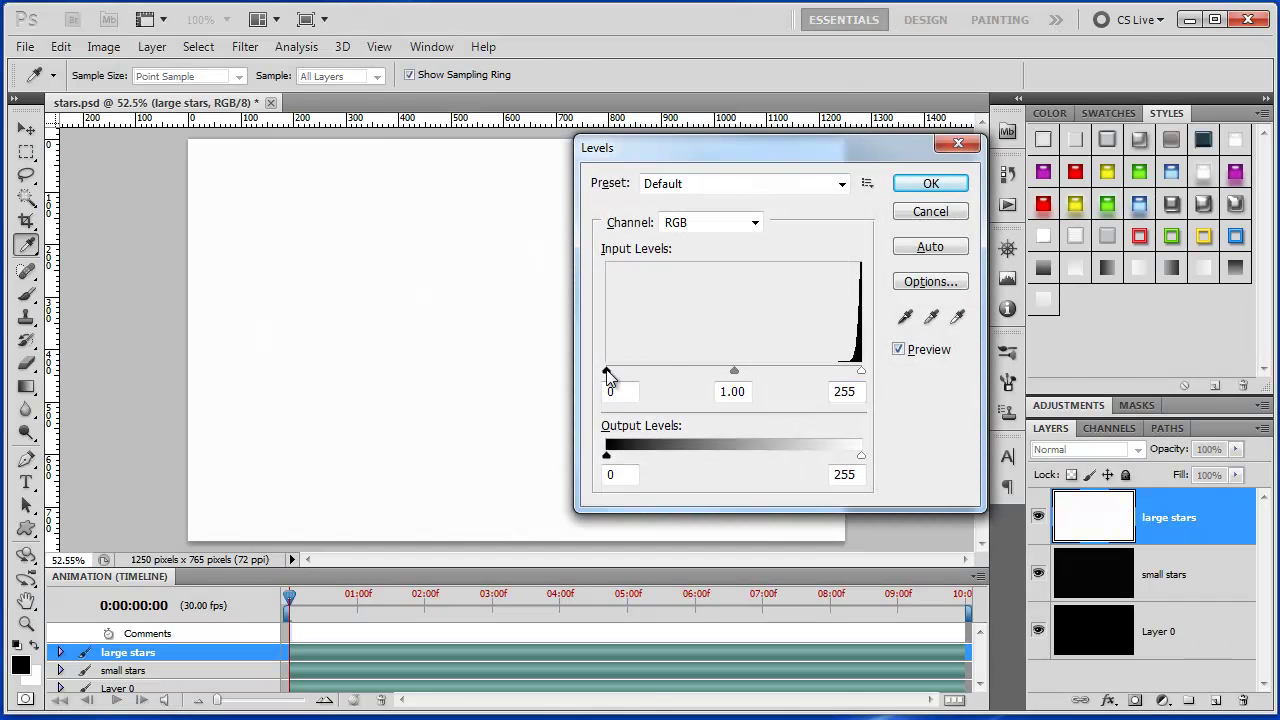
{"action": "left_click_drag", "start_coordinate": [607, 371], "coordinate": [855, 373]}
{"action": "left_click_drag", "start_coordinate": [840, 368], "coordinate": [841, 368]}
{"action": "left_click", "coordinate": [843, 368]}
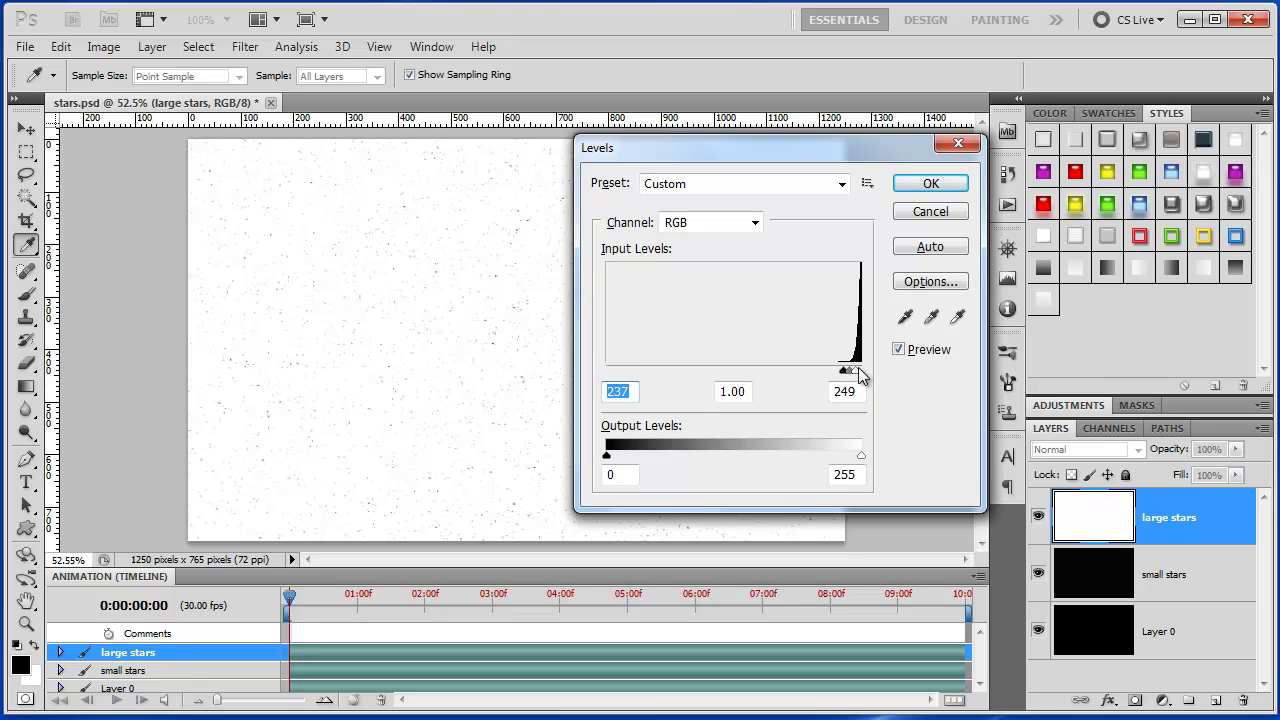
{"action": "left_click_drag", "start_coordinate": [855, 372], "coordinate": [856, 377]}
{"action": "left_click", "coordinate": [853, 373]}
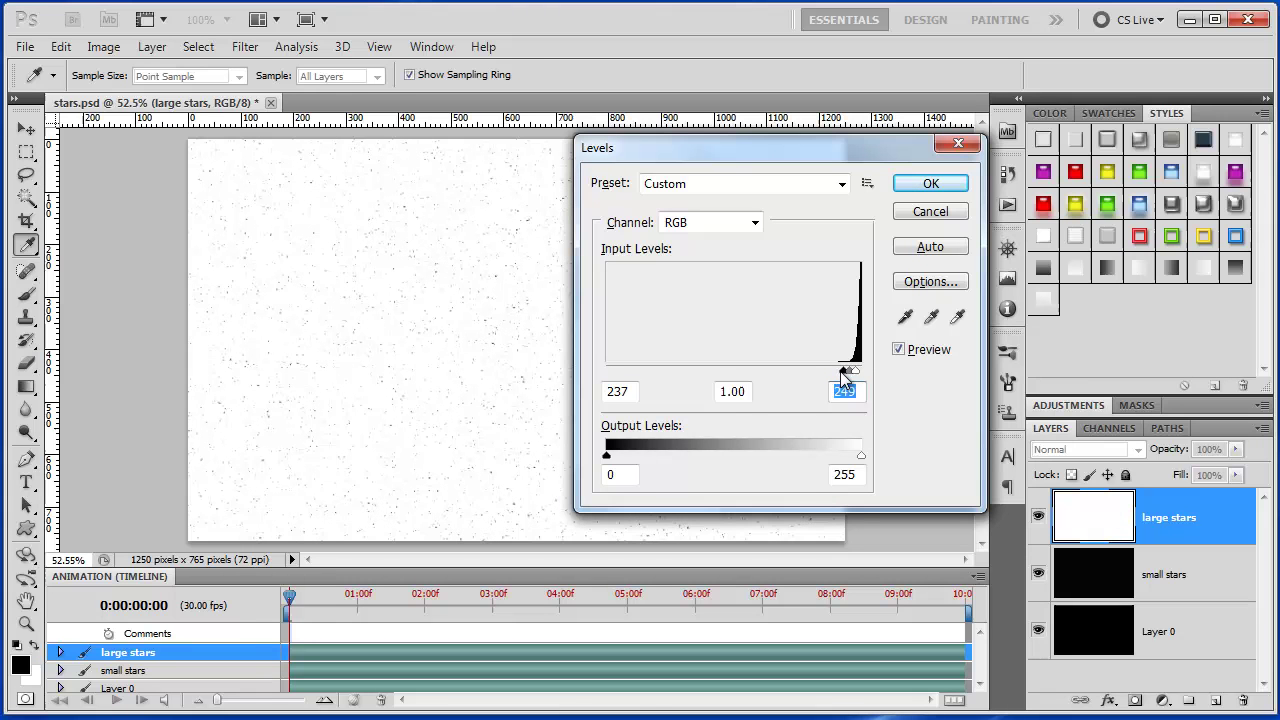
{"action": "left_click_drag", "start_coordinate": [841, 372], "coordinate": [844, 371]}
{"action": "left_click", "coordinate": [928, 211]}
{"action": "key", "text": "z"}
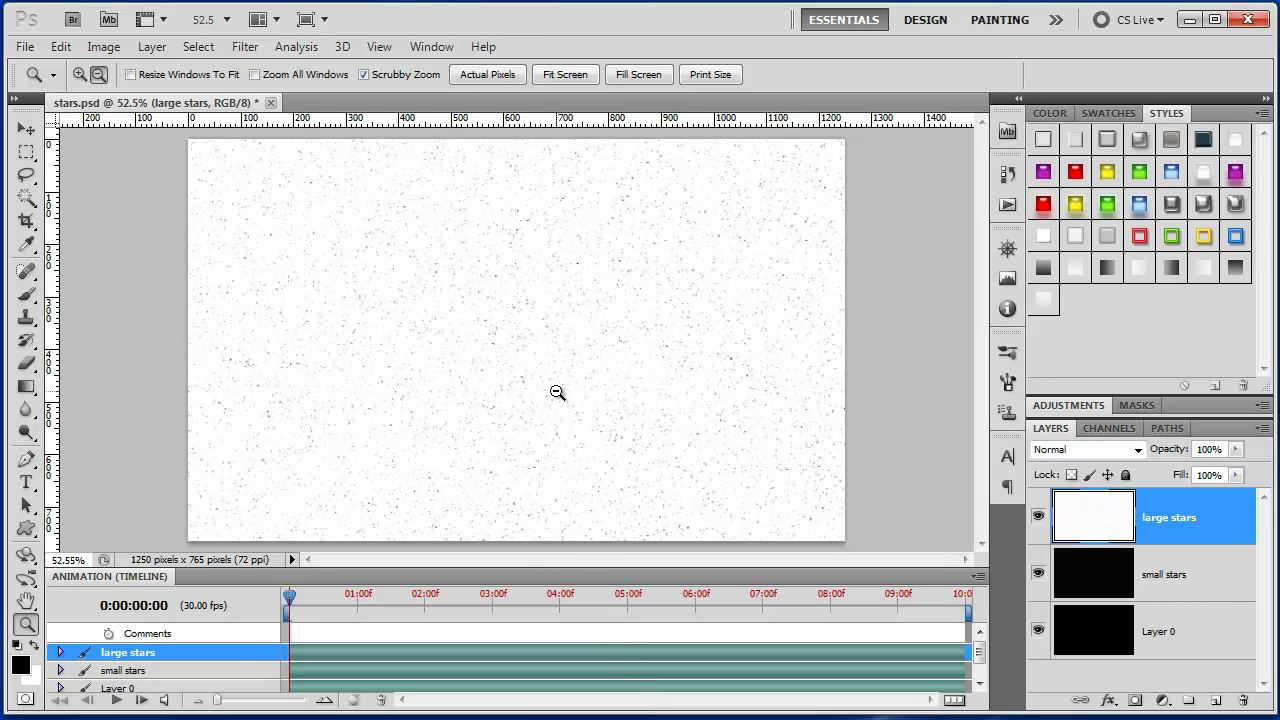
{"action": "key", "text": "ctrl+i"}
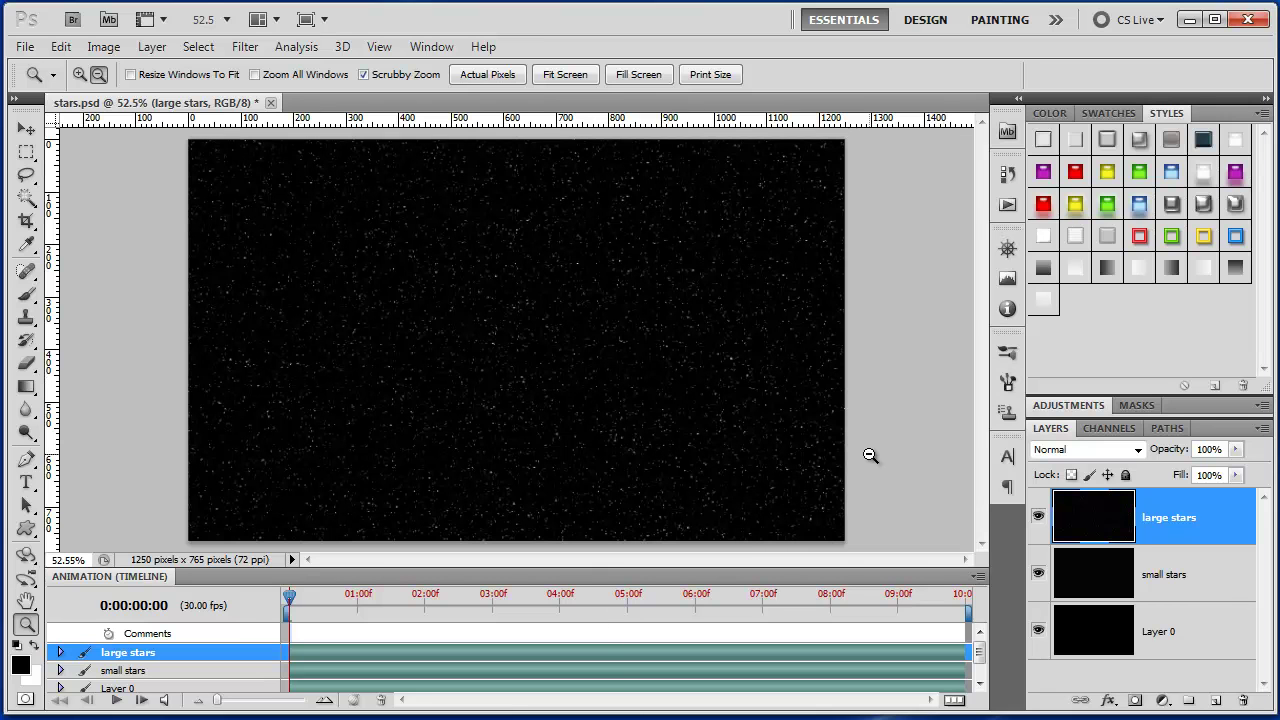
Set the large stars layer's blend mode to Screen.
{"action": "left_click", "coordinate": [1138, 451]}
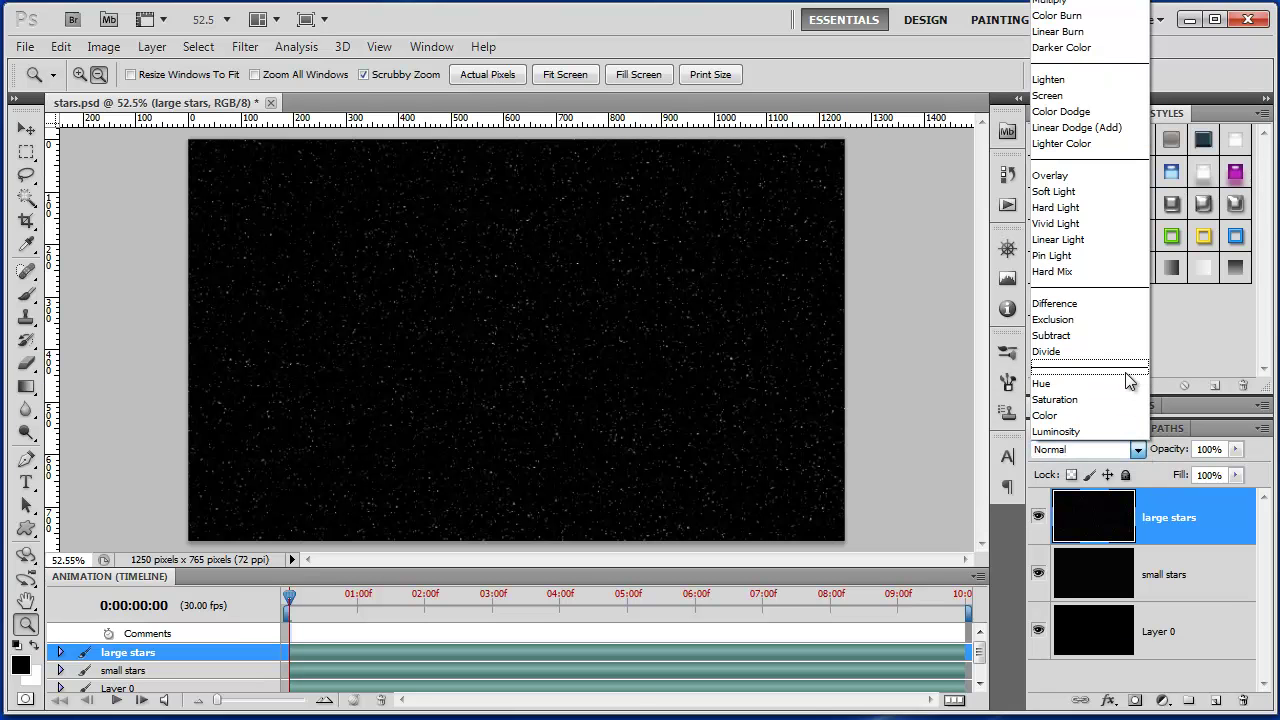
{"action": "left_click", "coordinate": [1112, 95]}
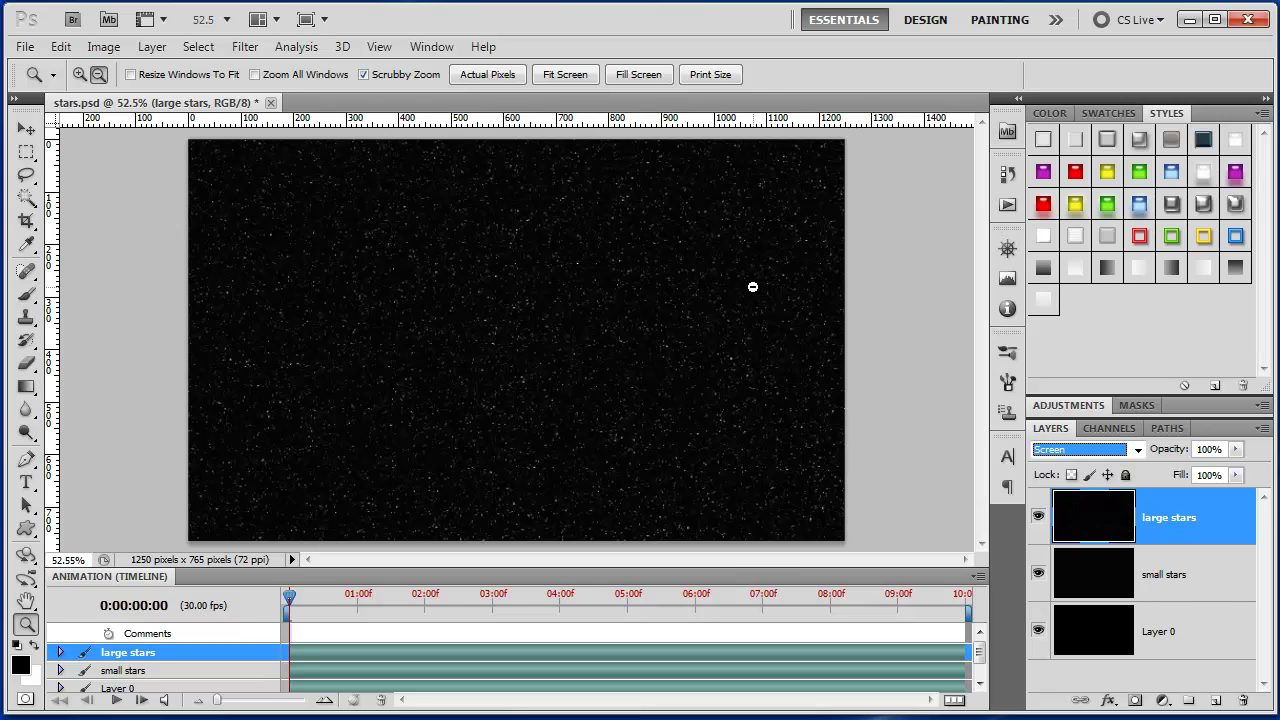
Rotate the large stars layer to about -179.8° with Free Transform and commit it.
{"action": "left_click", "coordinate": [656, 331]}
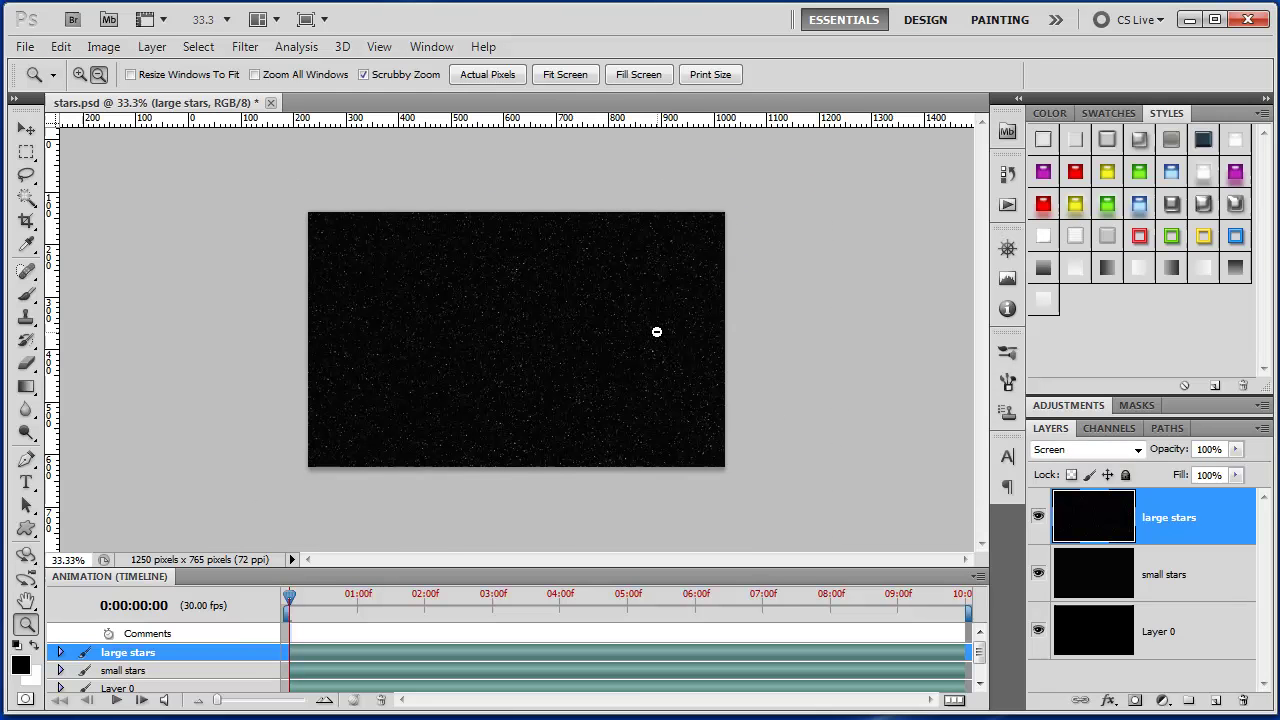
{"action": "key", "text": "ctrl+t"}
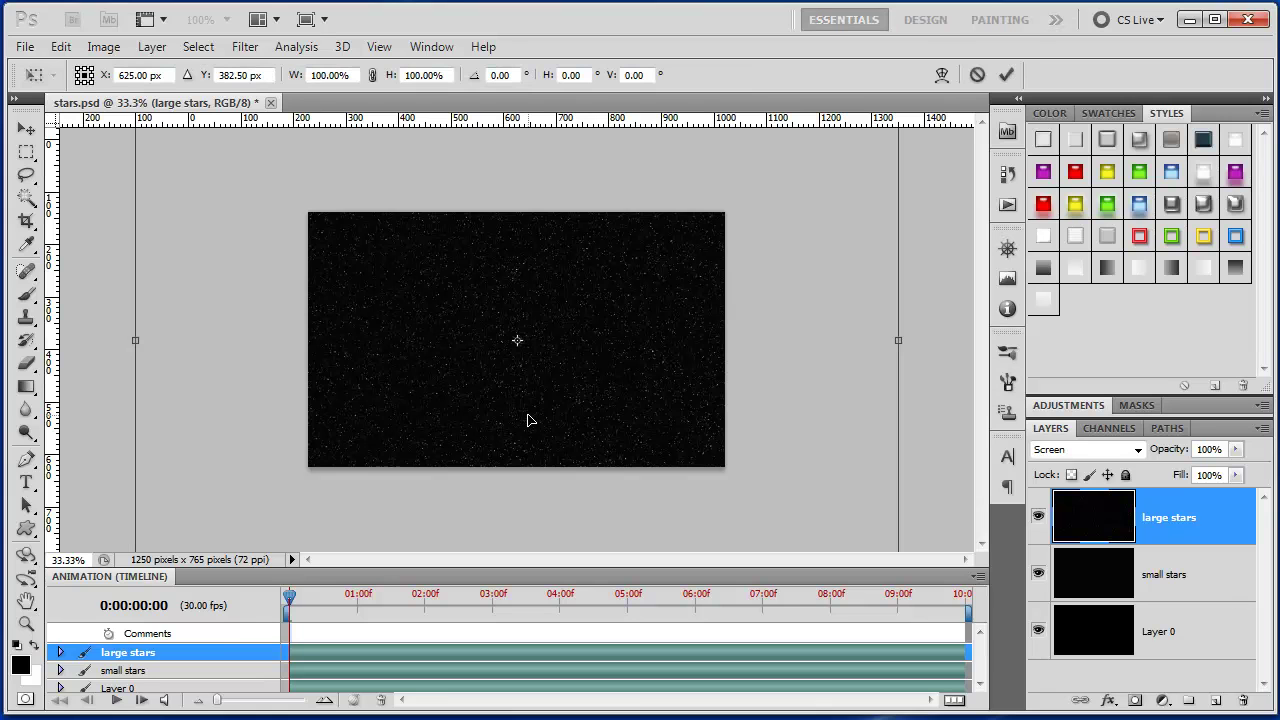
{"action": "left_click", "coordinate": [976, 75]}
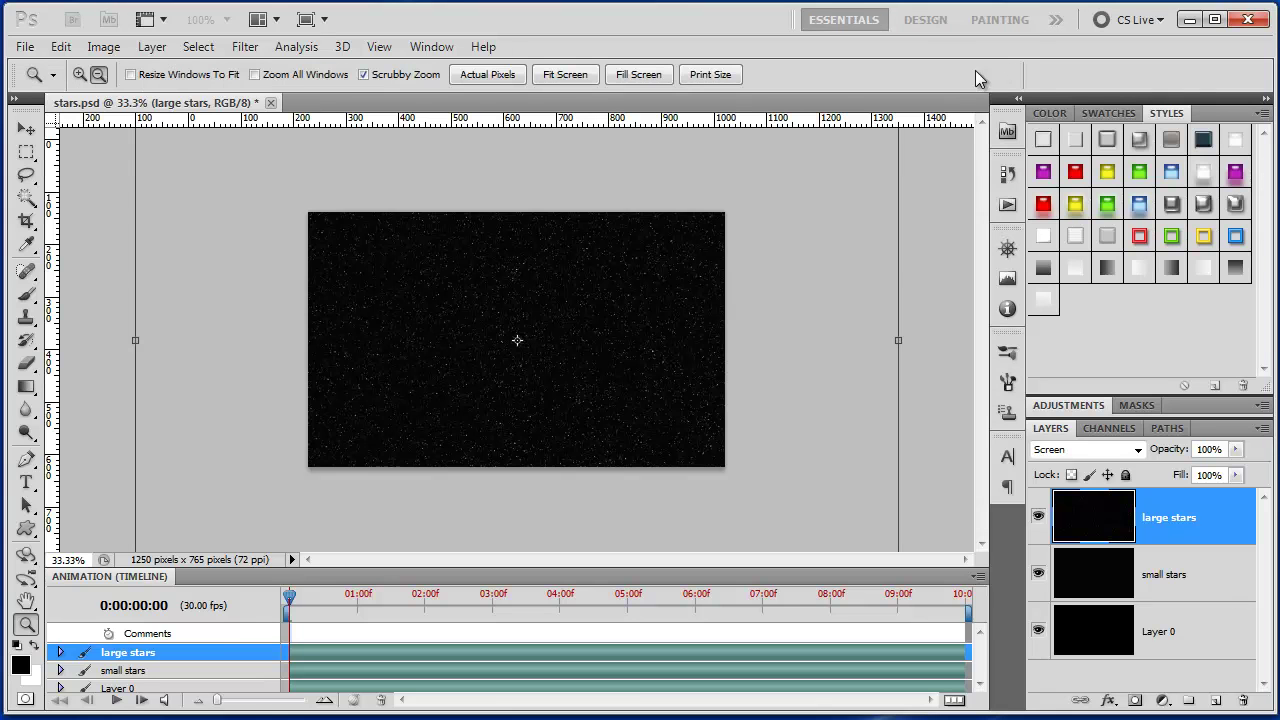
{"action": "left_click", "coordinate": [656, 334]}
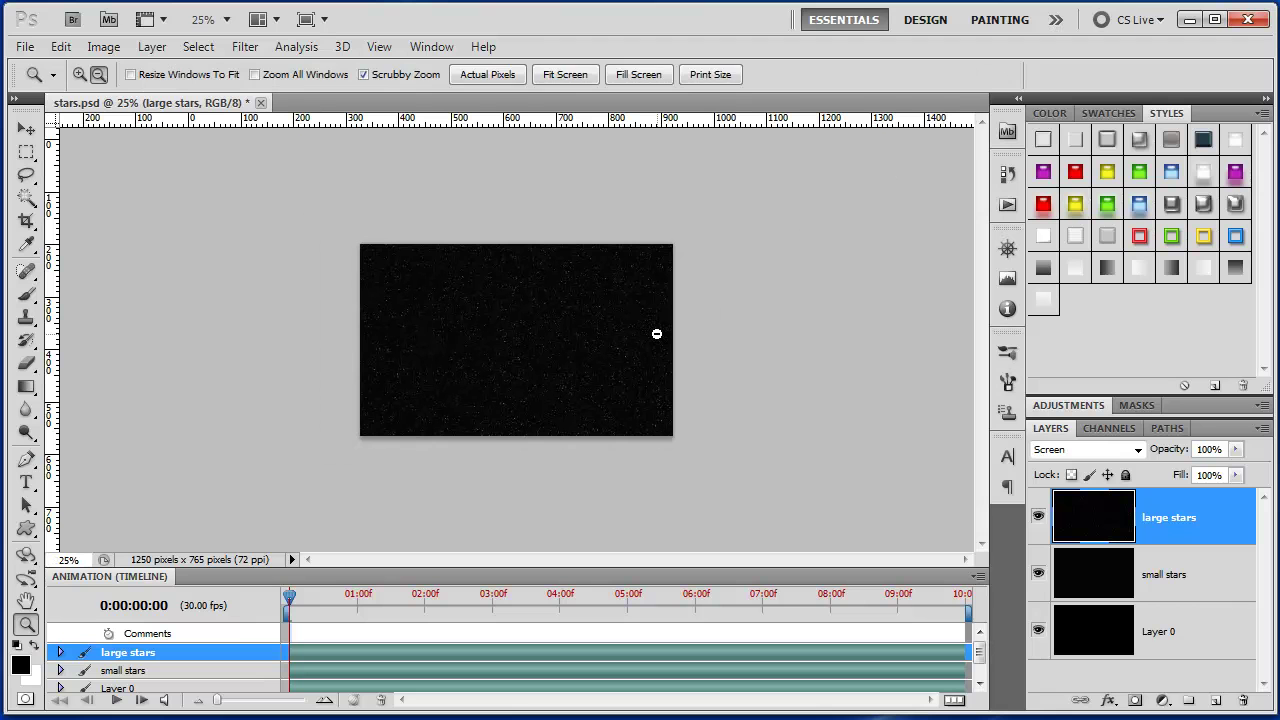
{"action": "key", "text": "ctrl+t"}
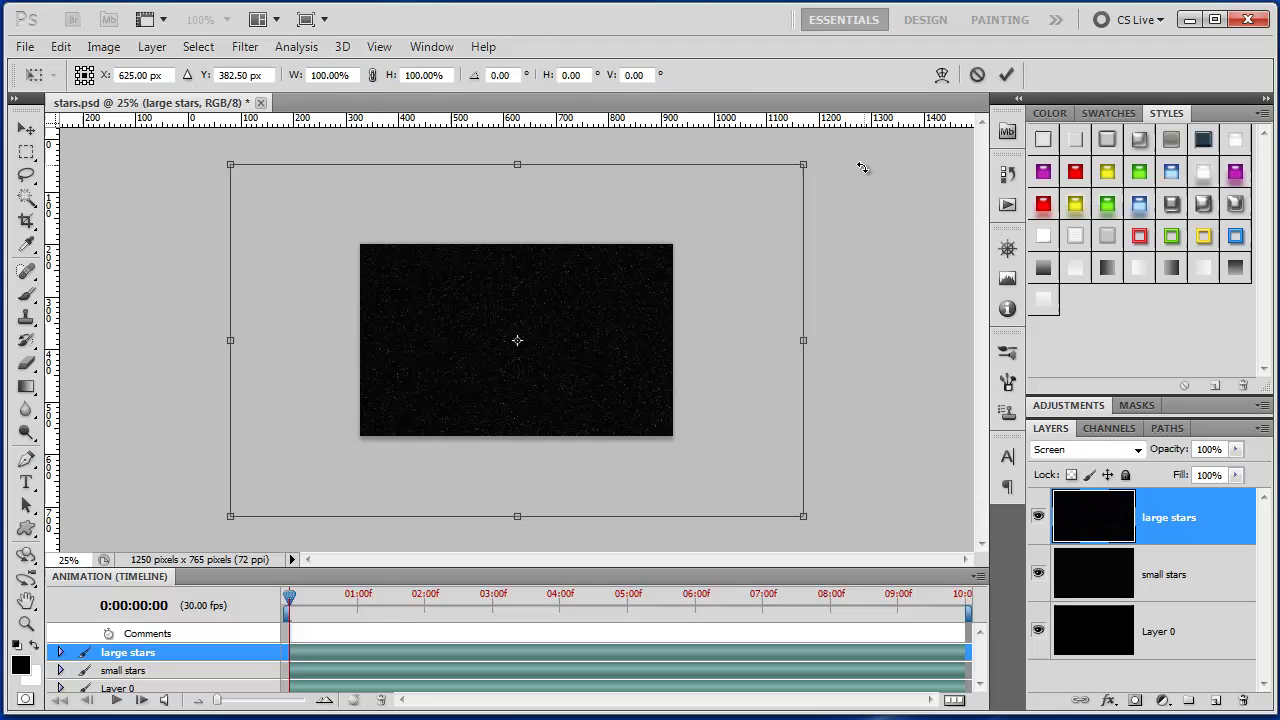
{"action": "left_click_drag", "start_coordinate": [834, 151], "coordinate": [288, 466]}
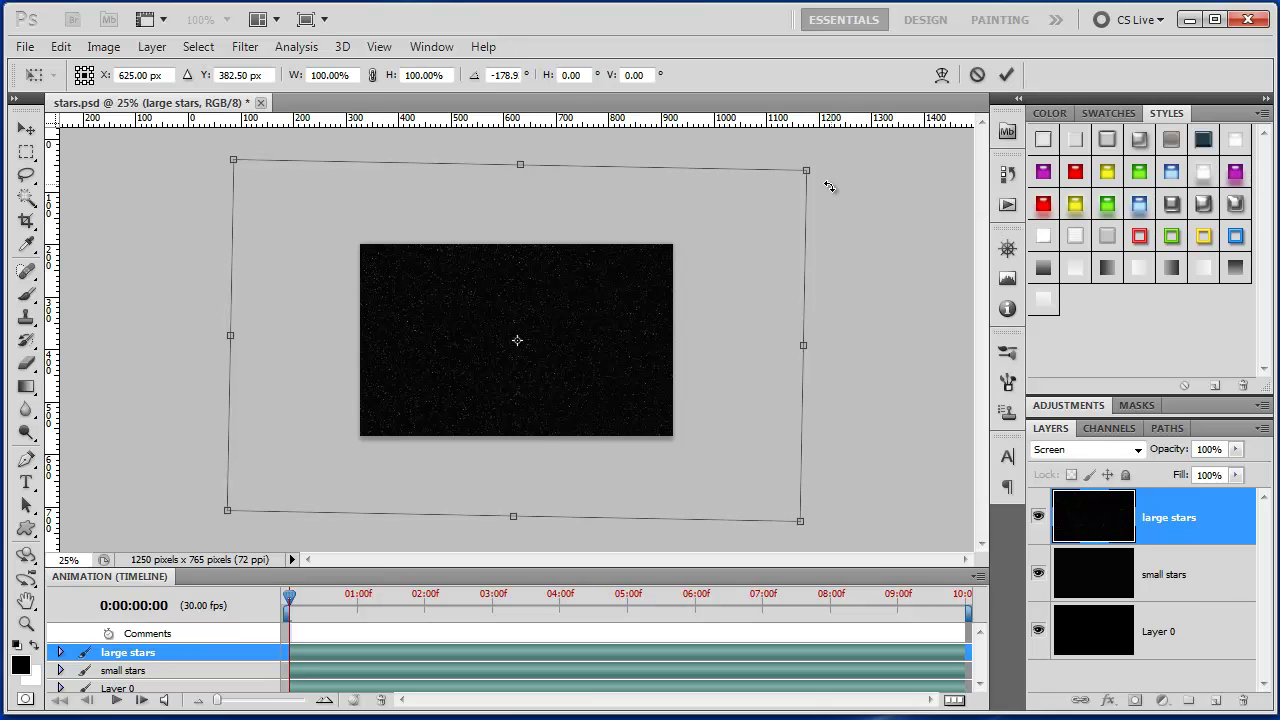
{"action": "left_click_drag", "start_coordinate": [829, 171], "coordinate": [825, 160]}
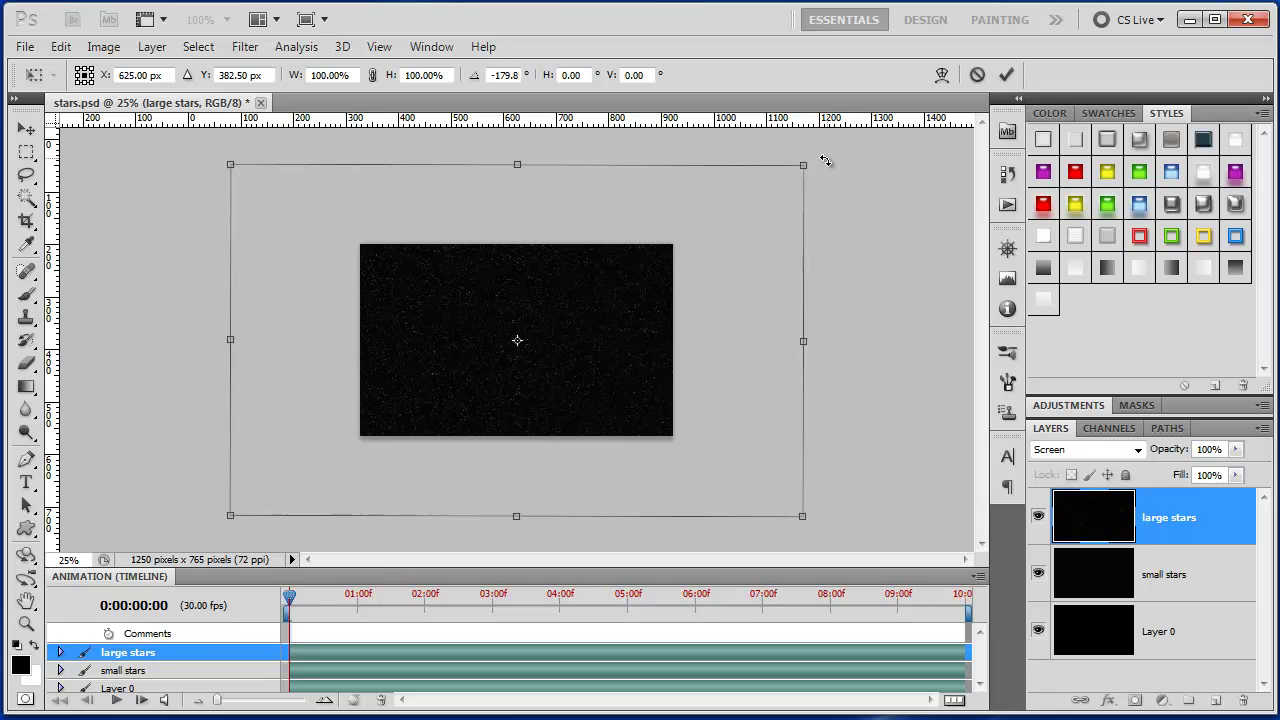
{"action": "left_click", "coordinate": [1008, 74]}
{"action": "key", "text": "z"}
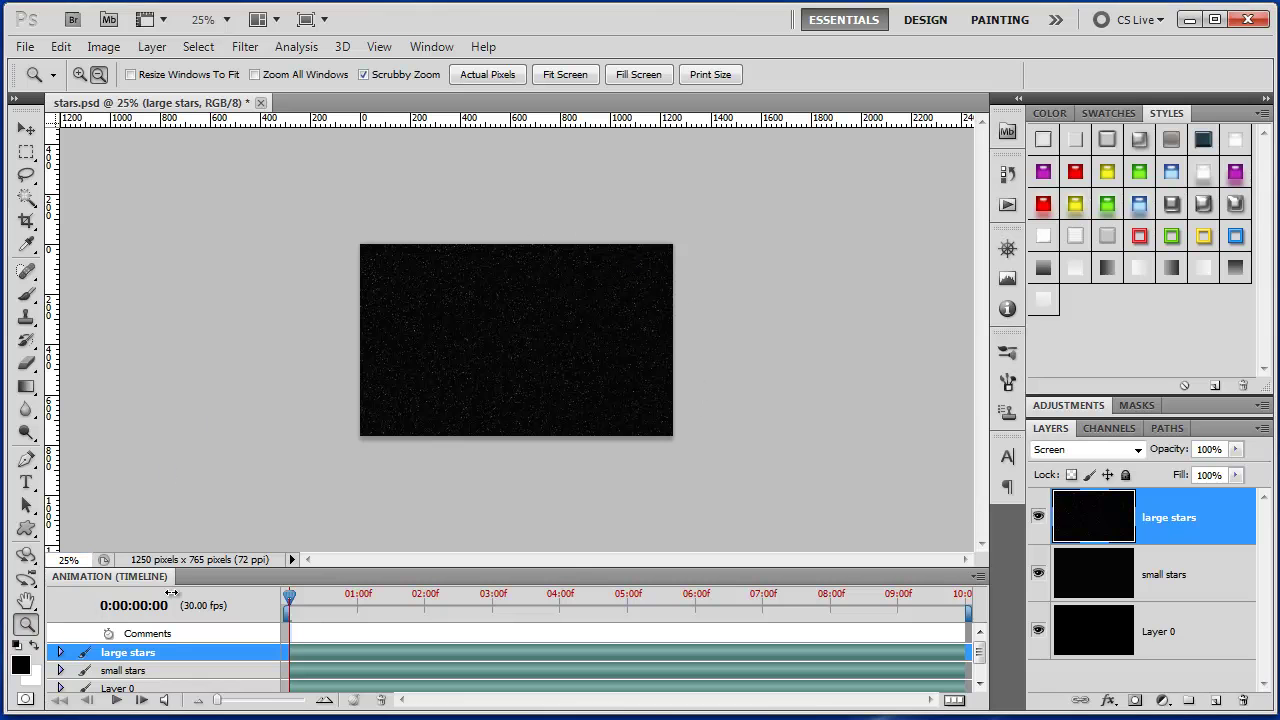
View the stars at 100%, fit the whole canvas in the window, and browse the File menu.
{"action": "double_click", "coordinate": [26, 625]}
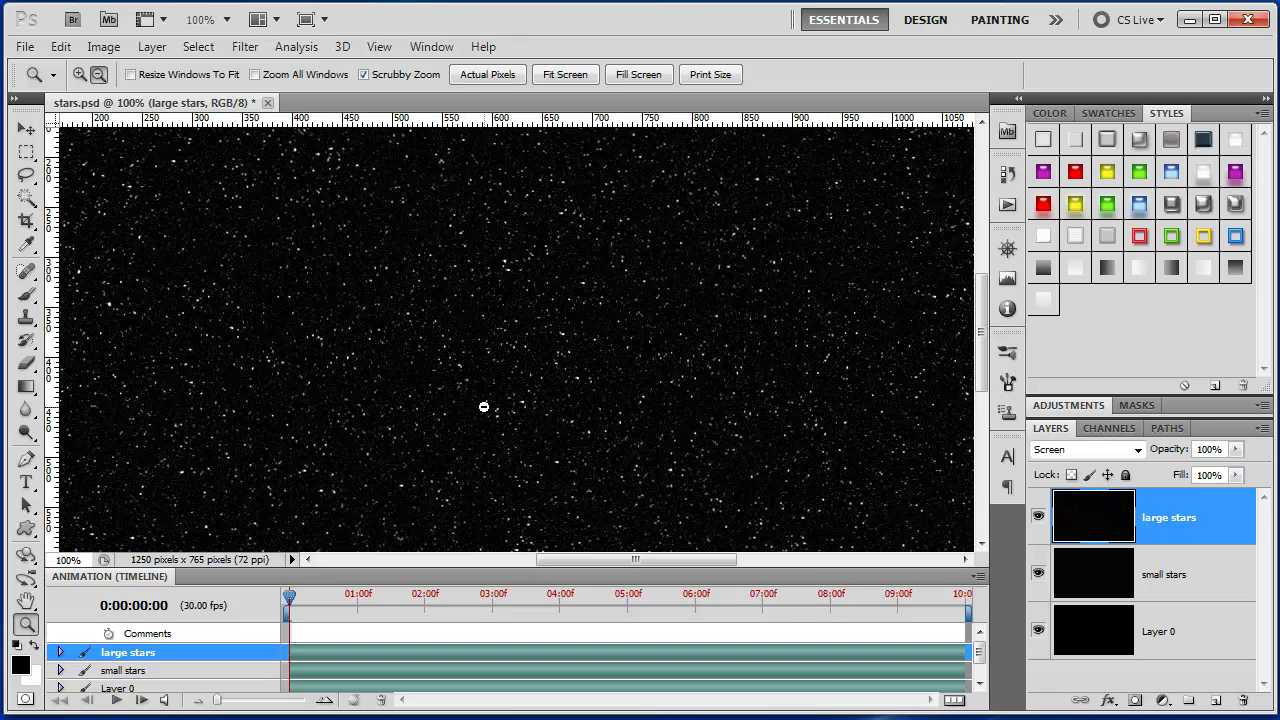
{"action": "left_click", "coordinate": [584, 75]}
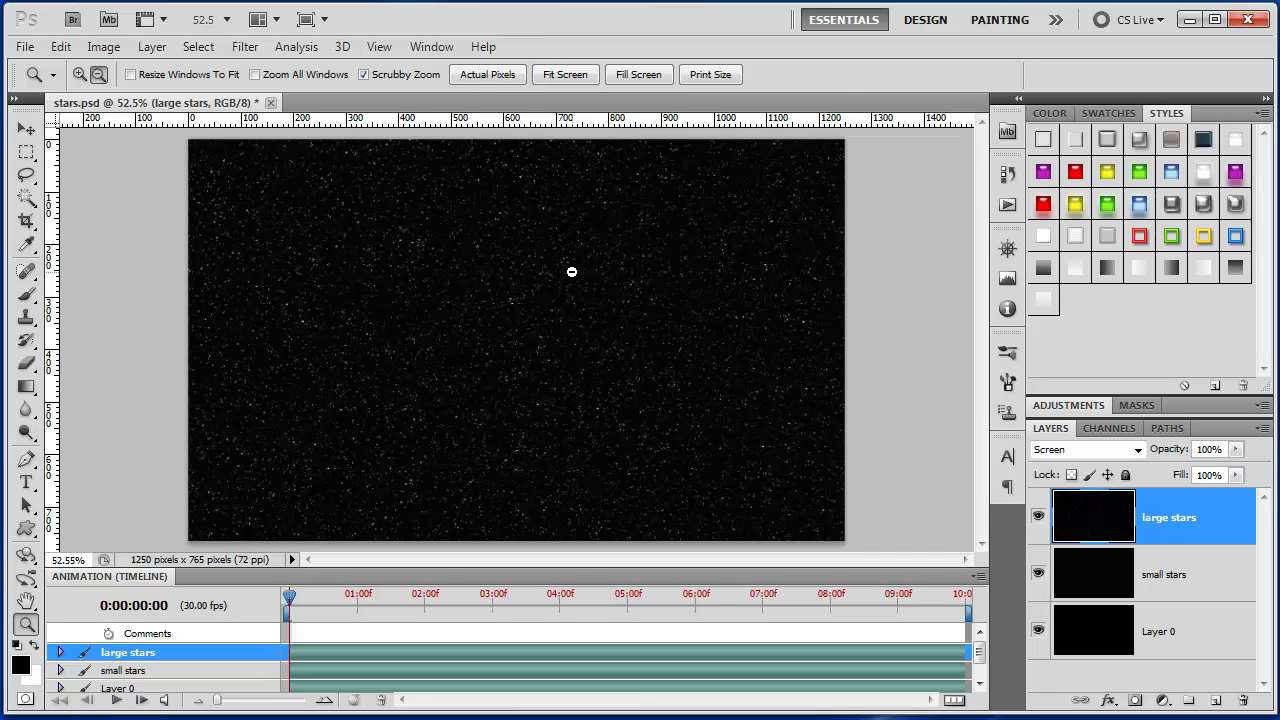
{"action": "left_click", "coordinate": [24, 47]}
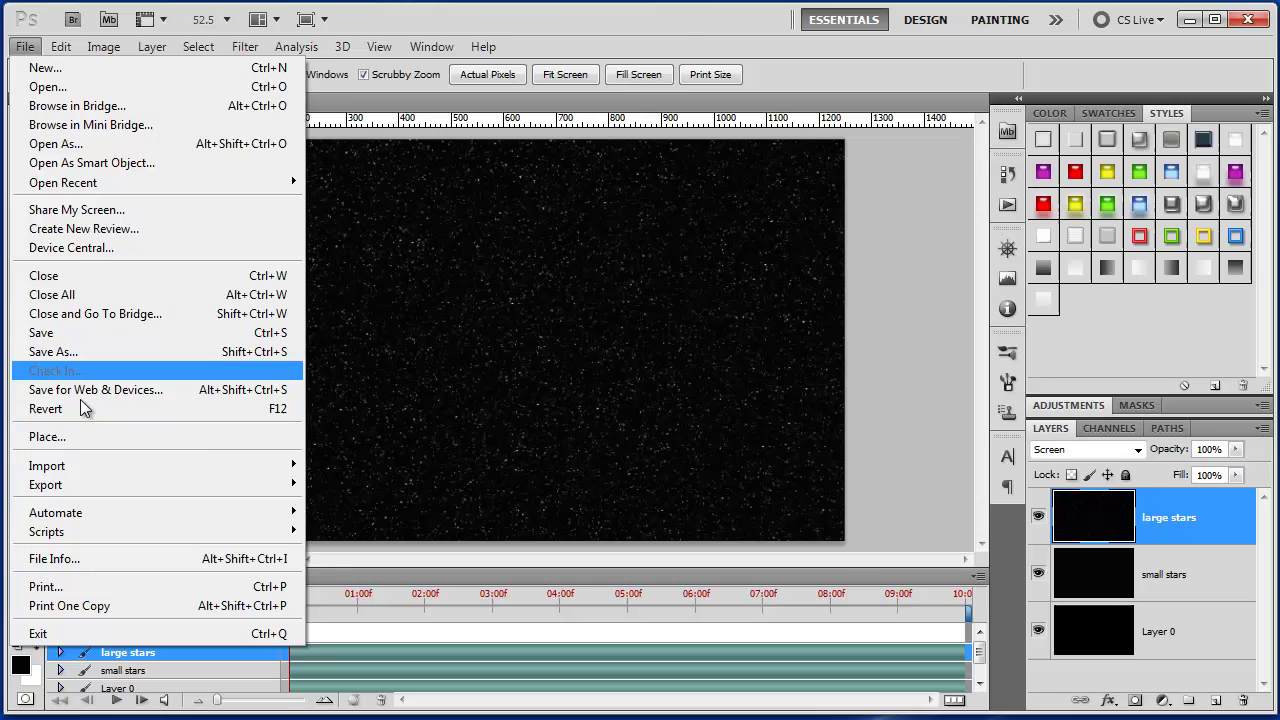
{"action": "left_click", "coordinate": [710, 49]}
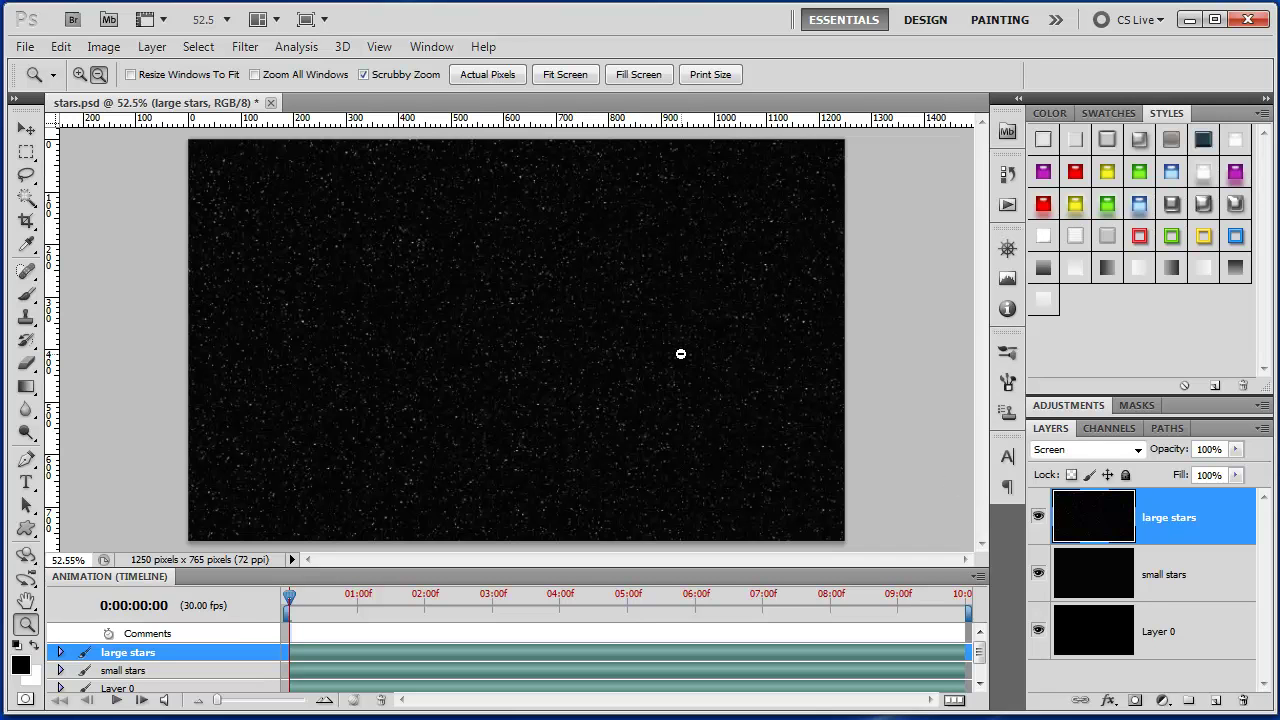
Pick the Eraser on the large stars layer with a 29 px, 0% hardness brush.
{"action": "left_click", "coordinate": [26, 363]}
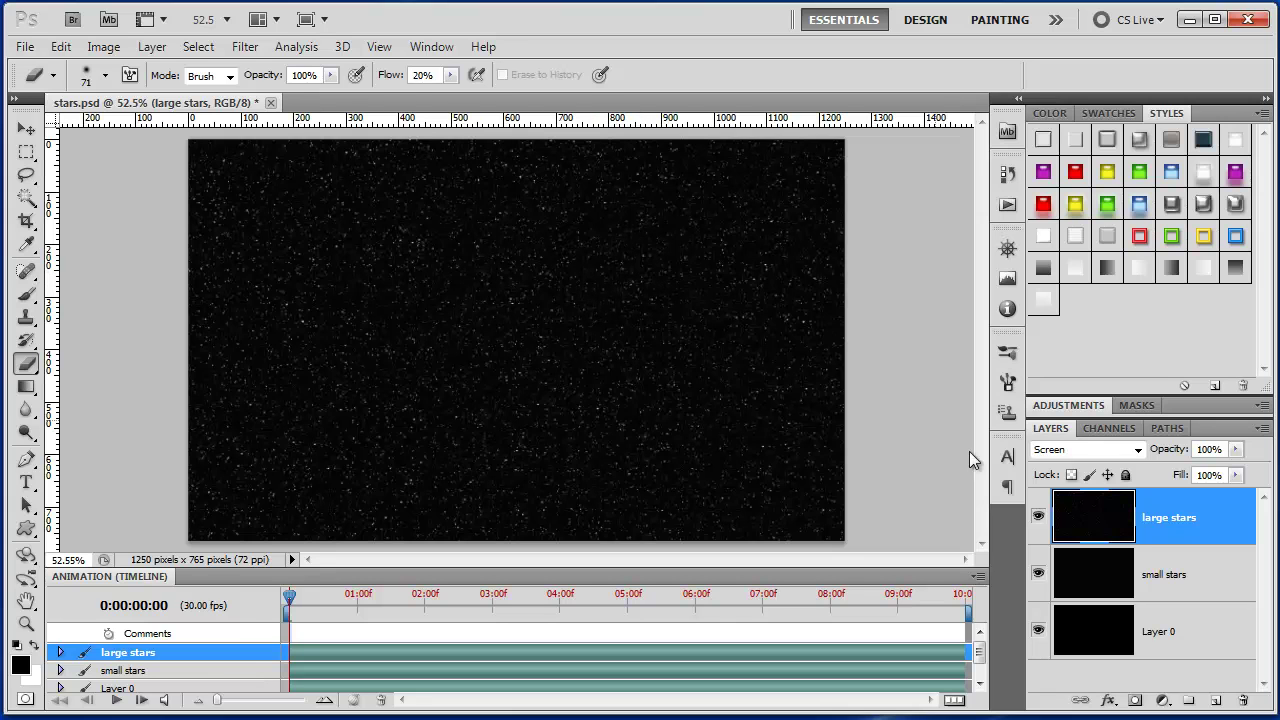
{"action": "left_click", "coordinate": [1176, 573]}
{"action": "left_click", "coordinate": [1186, 521]}
{"action": "left_click", "coordinate": [105, 75]}
{"action": "left_click_drag", "start_coordinate": [102, 128], "coordinate": [62, 129]}
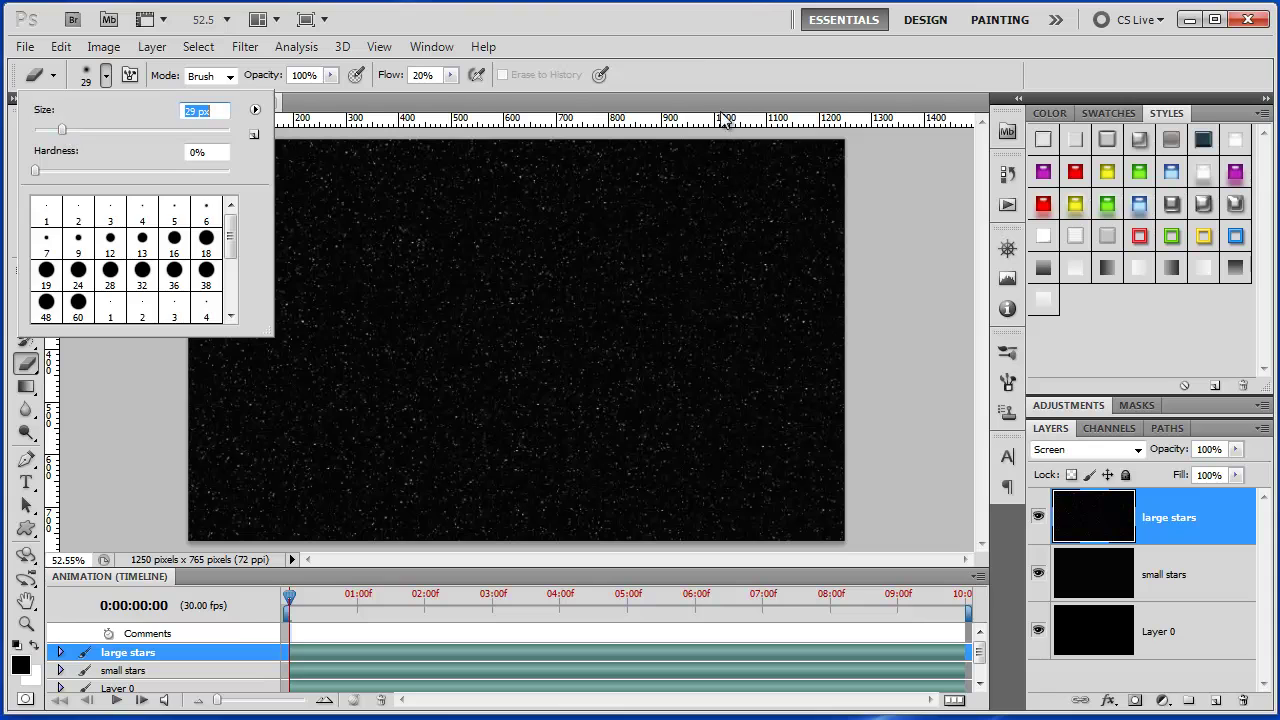
{"action": "left_click", "coordinate": [698, 59]}
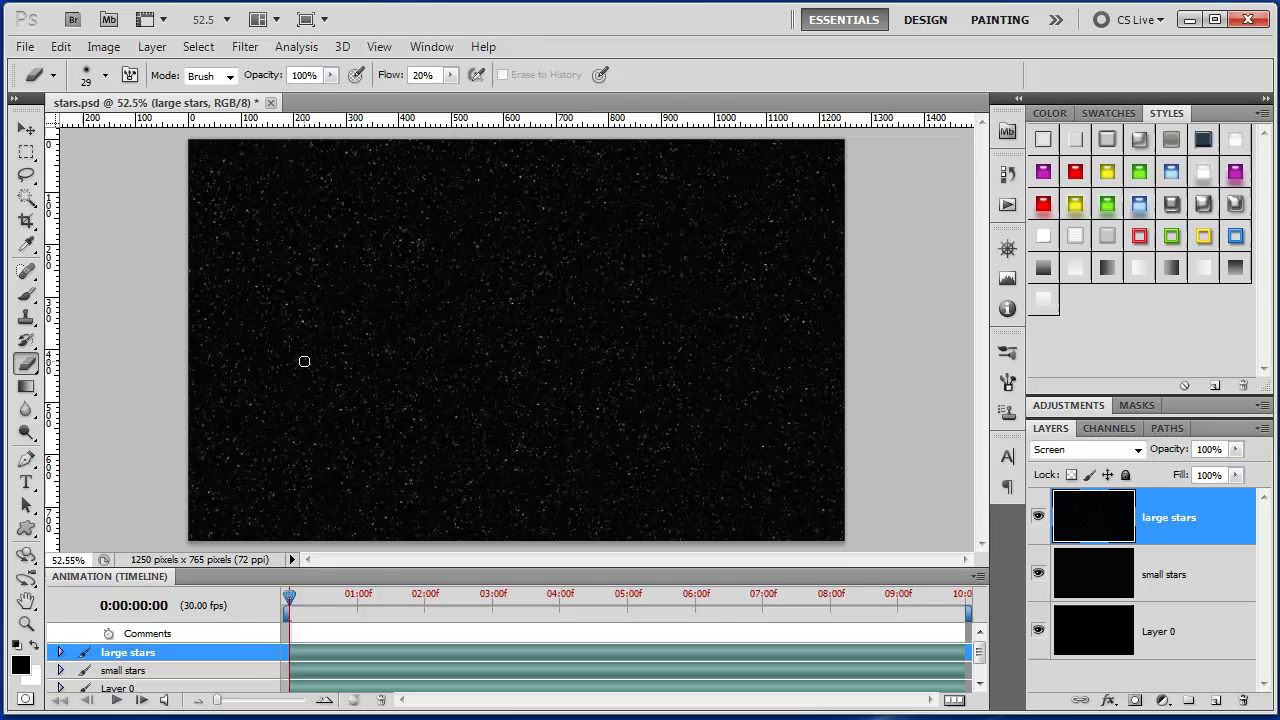
Zoom to 66.7% and soft-erase patches of the large stars in the upper right.
{"action": "left_click", "coordinate": [26, 624]}
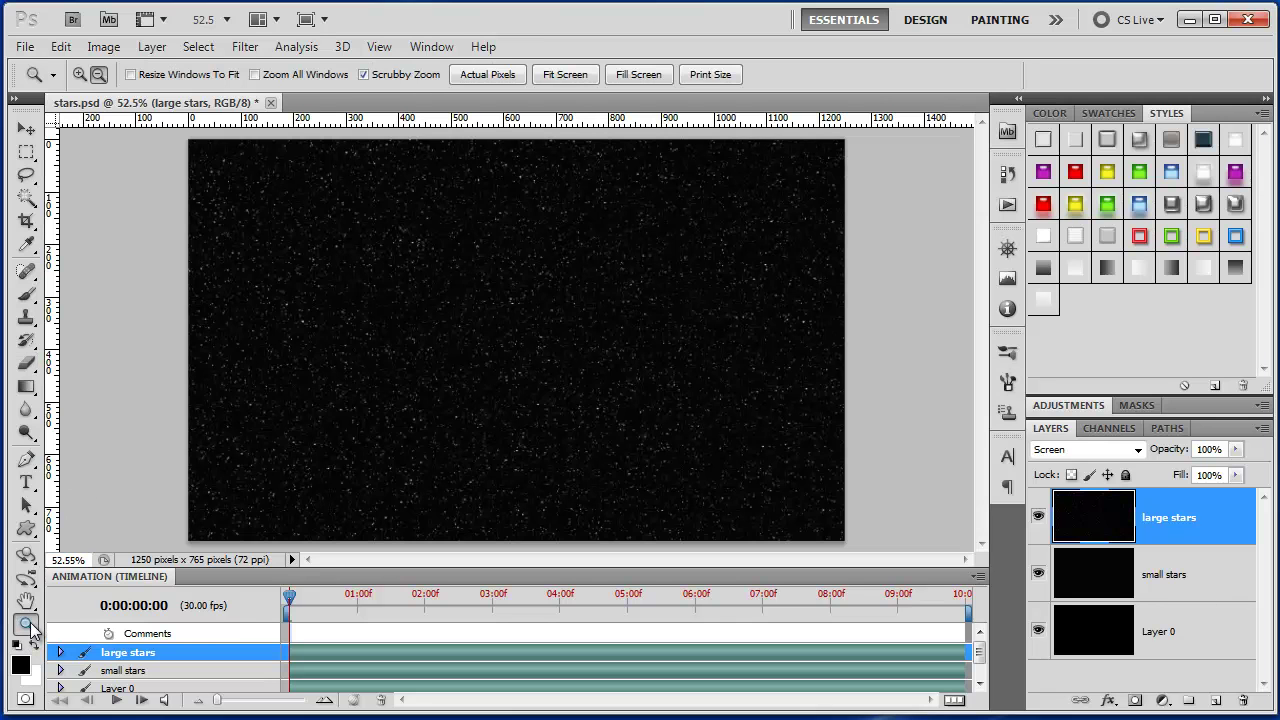
{"action": "left_click", "coordinate": [444, 307]}
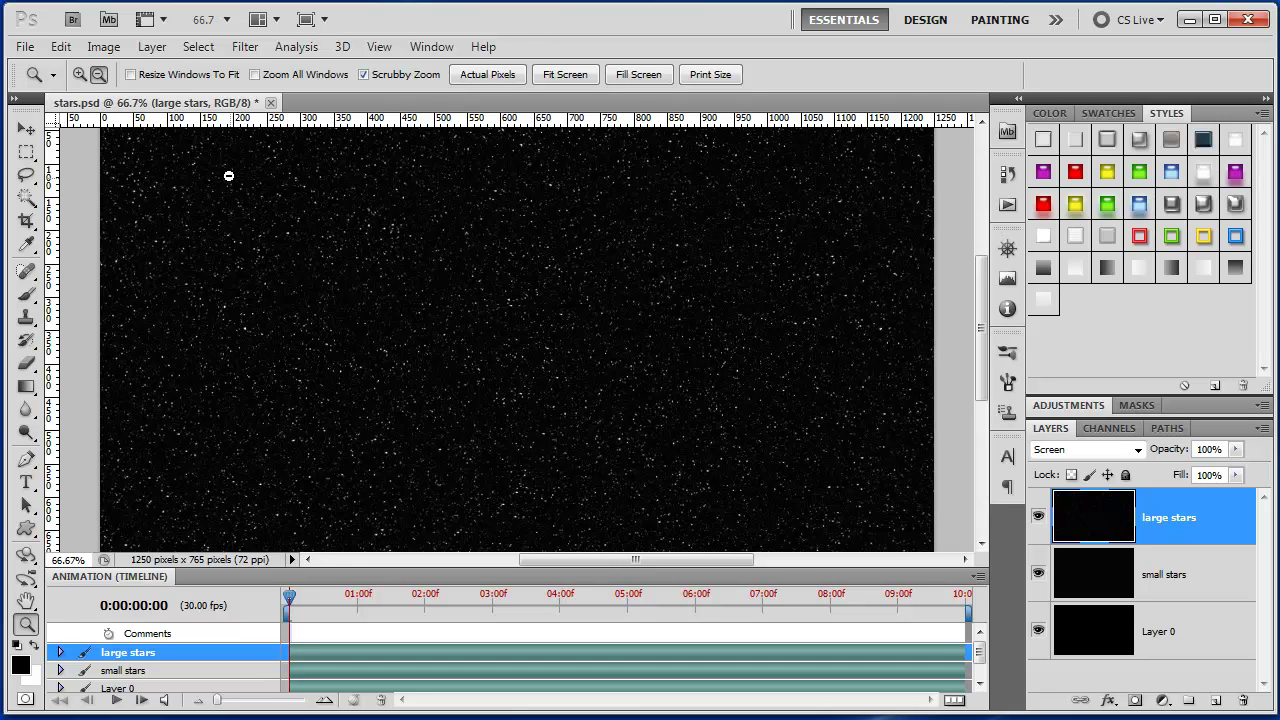
{"action": "left_click", "coordinate": [26, 363]}
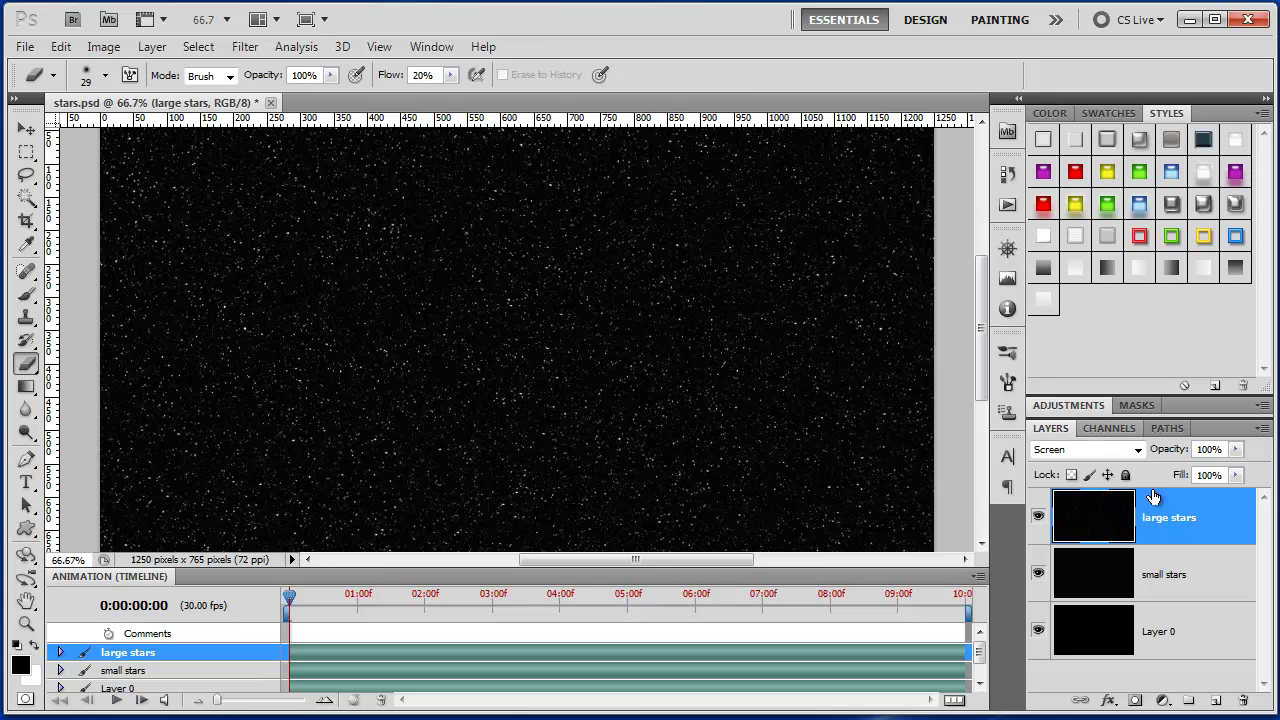
{"action": "mouse_move", "coordinate": [879, 201]}
{"action": "left_mouse_down"}
{"action": "mouse_move", "coordinate": [730, 175]}
{"action": "mouse_move", "coordinate": [806, 196]}
{"action": "mouse_move", "coordinate": [730, 189]}
{"action": "mouse_move", "coordinate": [823, 207]}
{"action": "mouse_move", "coordinate": [735, 218]}
{"action": "mouse_move", "coordinate": [779, 218]}
{"action": "mouse_move", "coordinate": [790, 196]}
{"action": "mouse_move", "coordinate": [769, 215]}
{"action": "mouse_move", "coordinate": [792, 178]}
{"action": "mouse_move", "coordinate": [712, 162]}
{"action": "mouse_move", "coordinate": [643, 174]}
{"action": "mouse_move", "coordinate": [682, 172]}
{"action": "mouse_move", "coordinate": [666, 198]}
{"action": "mouse_move", "coordinate": [637, 195]}
{"action": "mouse_move", "coordinate": [739, 241]}
{"action": "mouse_move", "coordinate": [707, 251]}
{"action": "left_mouse_up"}
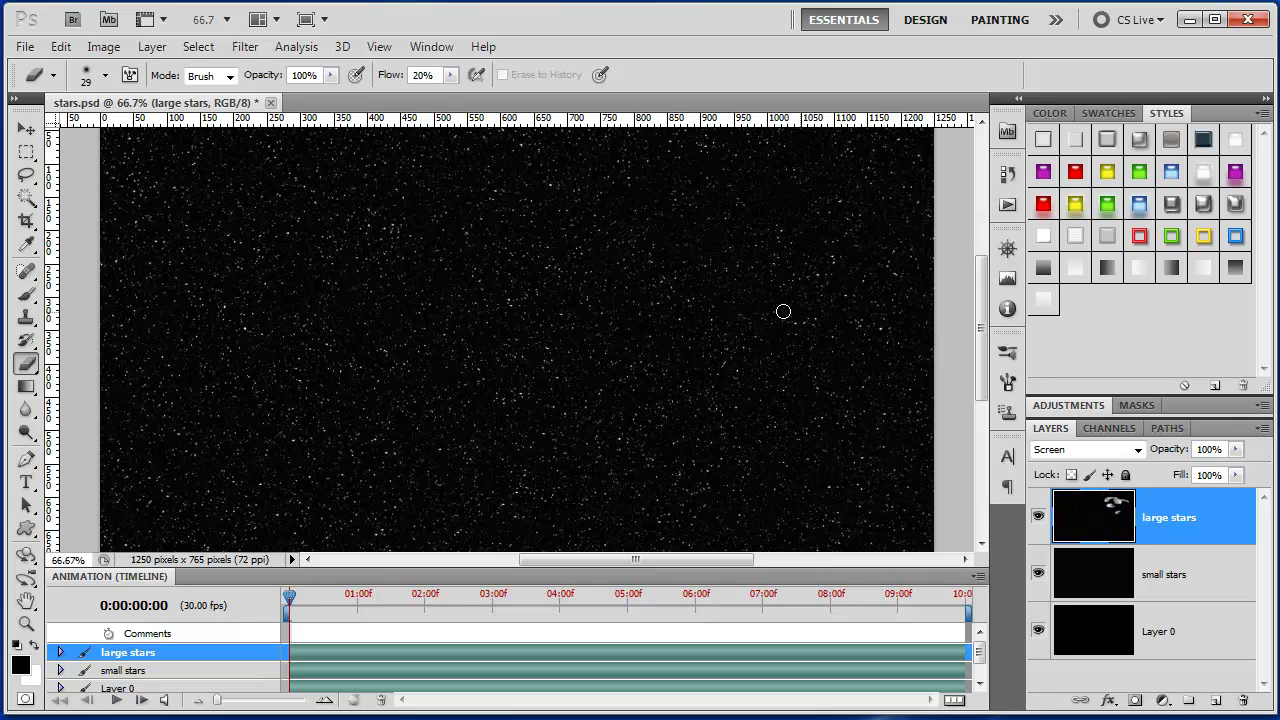
{"action": "mouse_move", "coordinate": [834, 334]}
{"action": "left_mouse_down"}
{"action": "mouse_move", "coordinate": [865, 323]}
{"action": "mouse_move", "coordinate": [850, 344]}
{"action": "mouse_move", "coordinate": [816, 342]}
{"action": "mouse_move", "coordinate": [849, 349]}
{"action": "left_mouse_up"}
On the small stars layer, erase four soft patches across the star field.
{"action": "left_click", "coordinate": [1131, 598]}
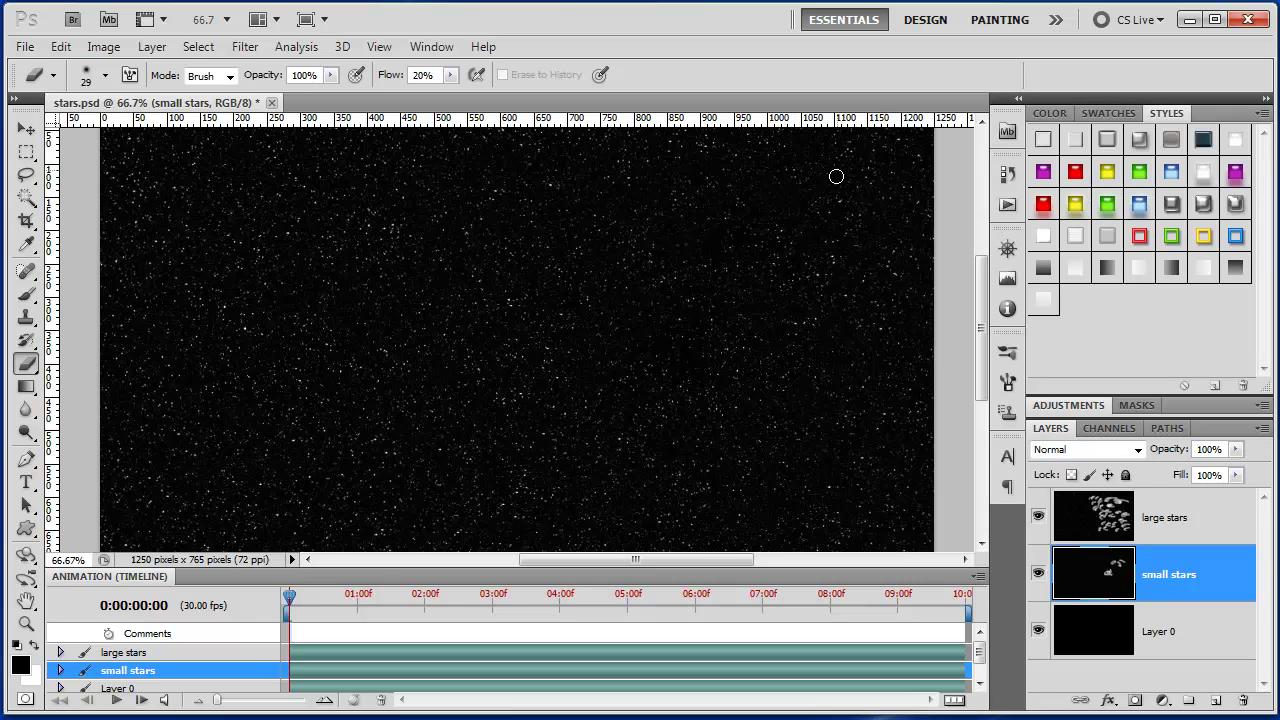
{"action": "mouse_move", "coordinate": [836, 176]}
{"action": "left_mouse_down"}
{"action": "mouse_move", "coordinate": [860, 183]}
{"action": "mouse_move", "coordinate": [895, 233]}
{"action": "left_mouse_up"}
{"action": "mouse_move", "coordinate": [803, 335]}
{"action": "left_mouse_down"}
{"action": "mouse_move", "coordinate": [771, 334]}
{"action": "mouse_move", "coordinate": [777, 357]}
{"action": "left_mouse_up"}
{"action": "left_click_drag", "start_coordinate": [756, 310], "coordinate": [763, 331]}
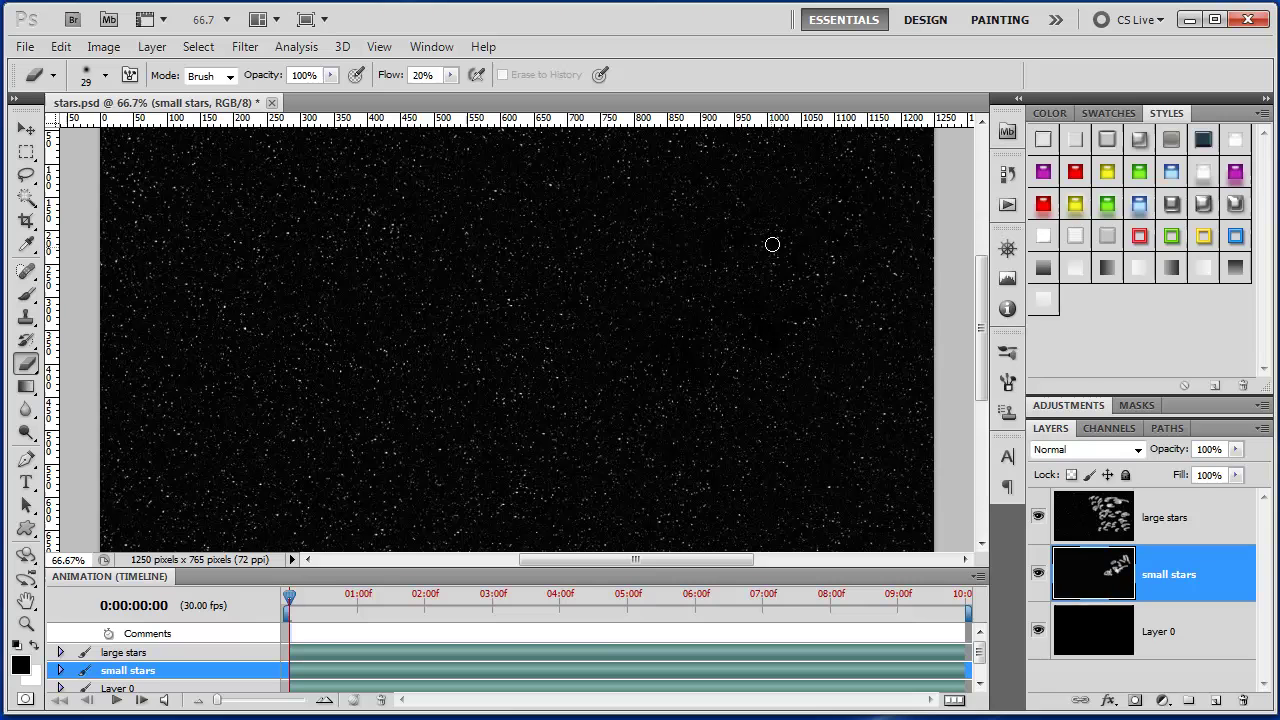
{"action": "left_click_drag", "start_coordinate": [775, 204], "coordinate": [800, 231]}
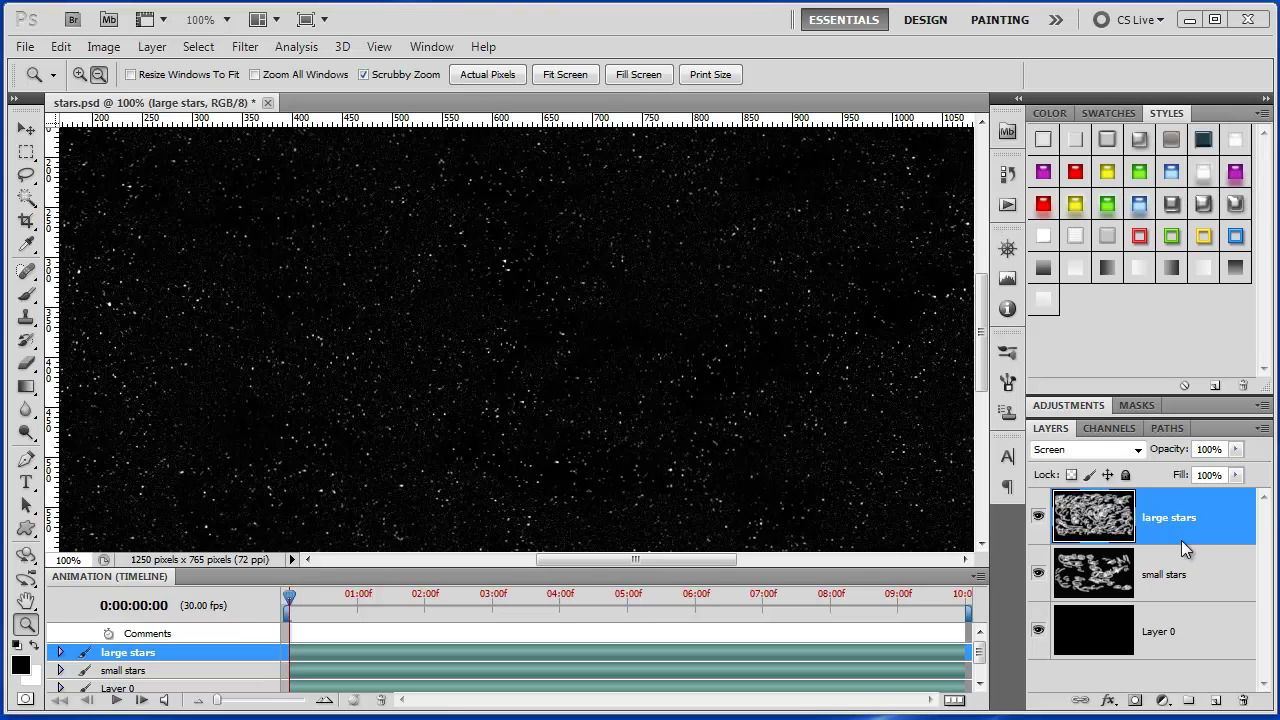
Flatten all star layers into one Background image and select the Clone Stamp.
{"action": "right_click", "coordinate": [1211, 522]}
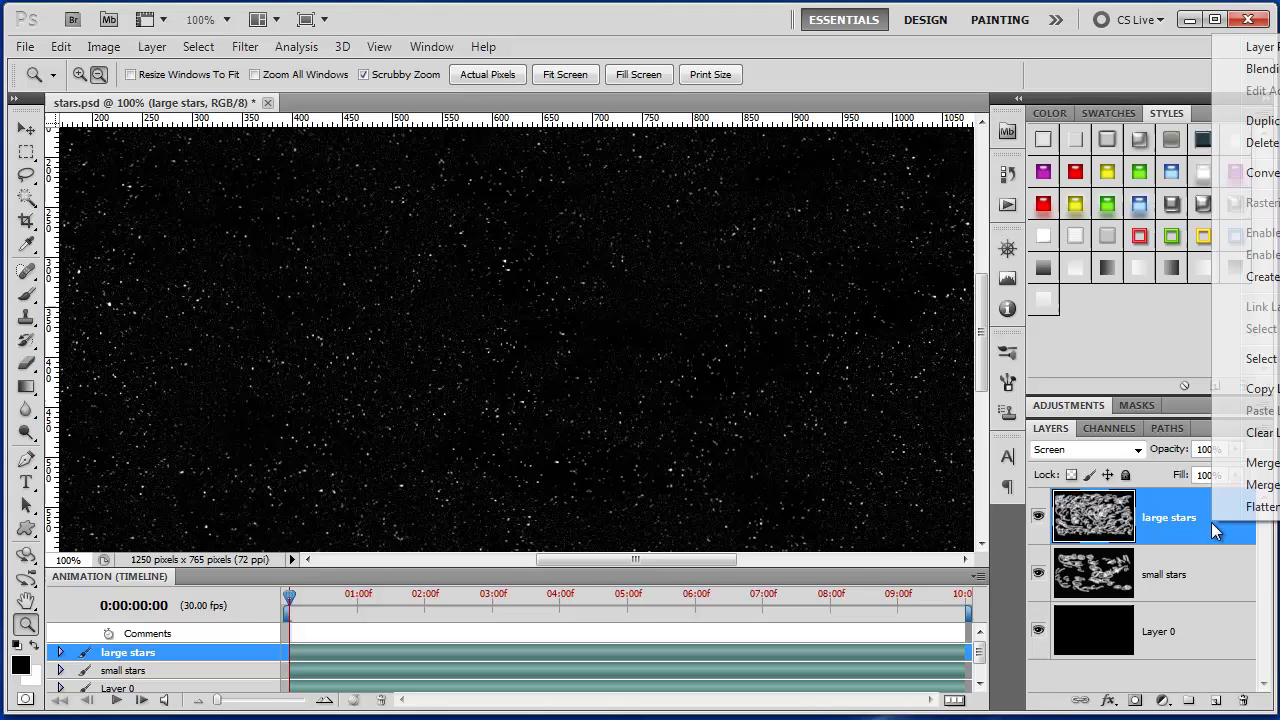
{"action": "left_click", "coordinate": [1246, 509]}
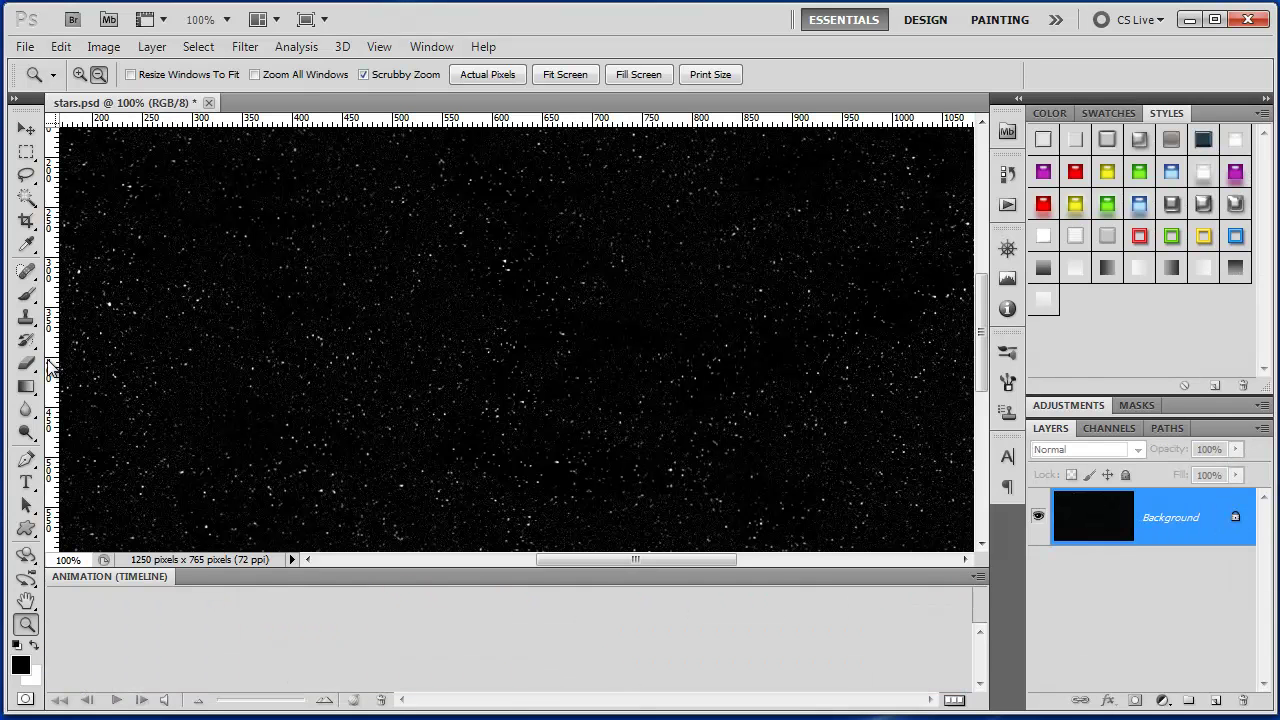
{"action": "left_click", "coordinate": [26, 317]}
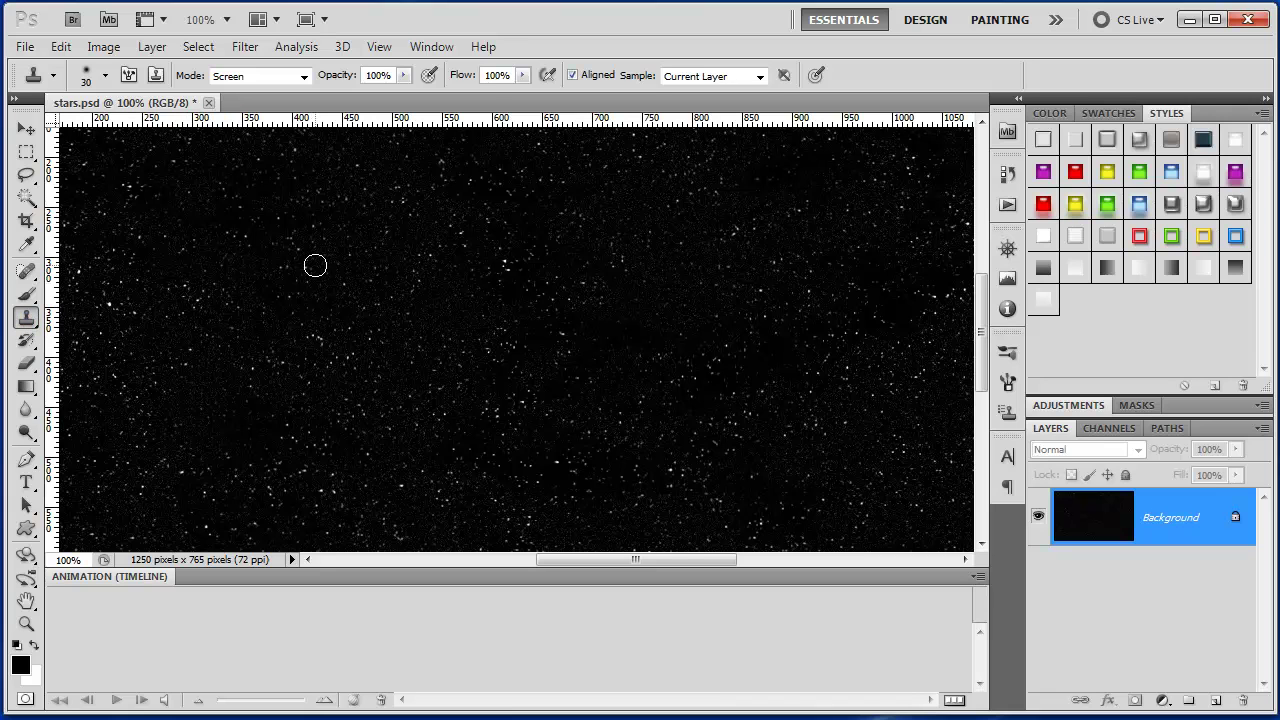
Set a clone source and paint cloned star patches left of centre, near the top, and right.
{"action": "left_click", "coordinate": [304, 324], "text": "alt"}
{"action": "mouse_move", "coordinate": [288, 246]}
{"action": "left_mouse_down"}
{"action": "mouse_move", "coordinate": [413, 348]}
{"action": "mouse_move", "coordinate": [316, 275]}
{"action": "mouse_move", "coordinate": [391, 311]}
{"action": "mouse_move", "coordinate": [313, 259]}
{"action": "mouse_move", "coordinate": [411, 295]}
{"action": "mouse_move", "coordinate": [321, 264]}
{"action": "mouse_move", "coordinate": [368, 322]}
{"action": "mouse_move", "coordinate": [238, 233]}
{"action": "mouse_move", "coordinate": [368, 269]}
{"action": "mouse_move", "coordinate": [343, 244]}
{"action": "mouse_move", "coordinate": [402, 294]}
{"action": "mouse_move", "coordinate": [387, 268]}
{"action": "mouse_move", "coordinate": [407, 340]}
{"action": "mouse_move", "coordinate": [448, 332]}
{"action": "mouse_move", "coordinate": [356, 334]}
{"action": "mouse_move", "coordinate": [298, 295]}
{"action": "mouse_move", "coordinate": [366, 333]}
{"action": "left_mouse_up"}
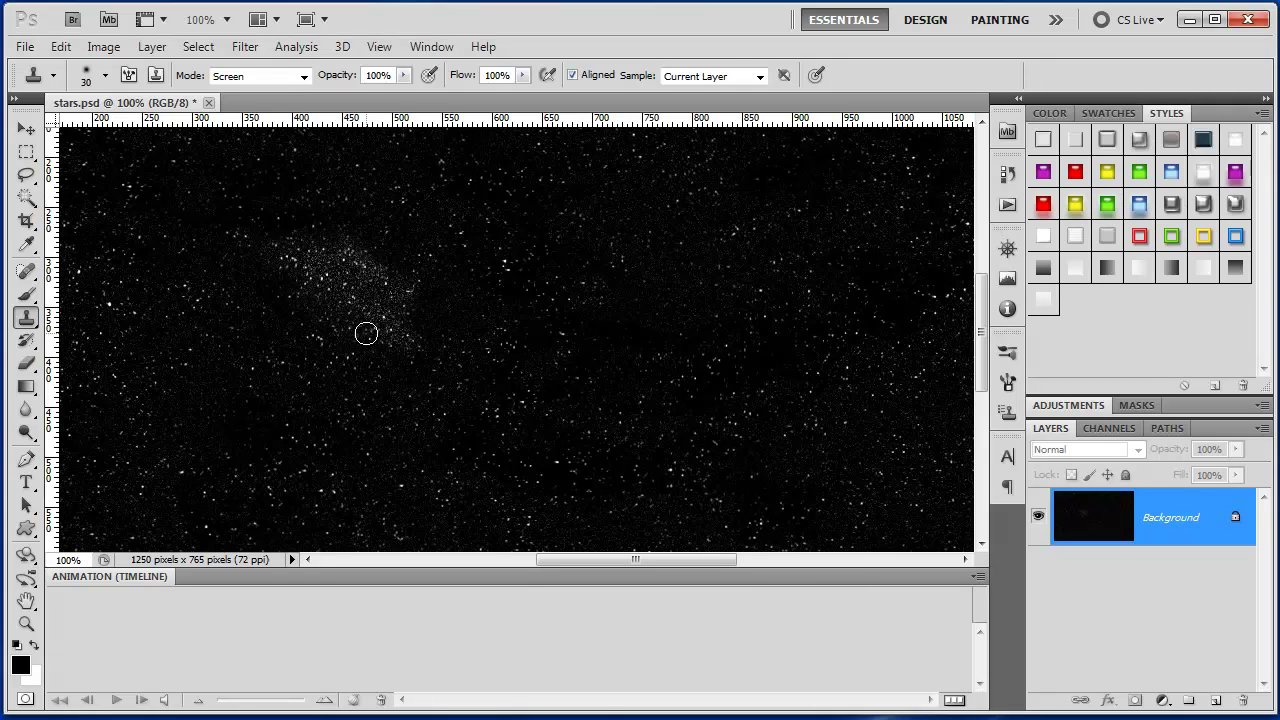
{"action": "left_click_drag", "start_coordinate": [560, 210], "coordinate": [590, 240]}
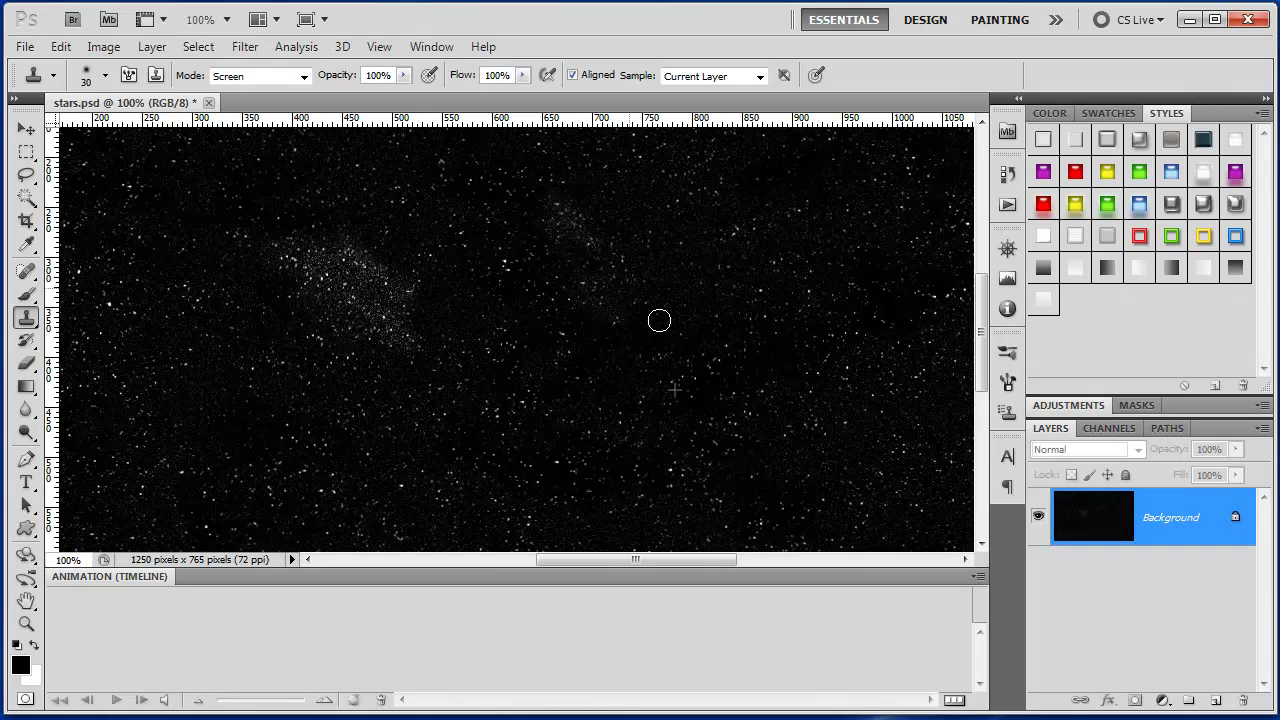
{"action": "mouse_move", "coordinate": [651, 335]}
{"action": "left_mouse_down"}
{"action": "mouse_move", "coordinate": [549, 269]}
{"action": "mouse_move", "coordinate": [584, 296]}
{"action": "mouse_move", "coordinate": [557, 237]}
{"action": "mouse_move", "coordinate": [634, 282]}
{"action": "mouse_move", "coordinate": [590, 240]}
{"action": "left_mouse_up"}
{"action": "left_click", "coordinate": [657, 228]}
{"action": "left_click", "coordinate": [781, 332]}
{"action": "left_click_drag", "start_coordinate": [813, 316], "coordinate": [731, 366]}
Switch the Clone Stamp to Normal mode and paint more cloned stars lower right.
{"action": "left_click", "coordinate": [305, 80]}
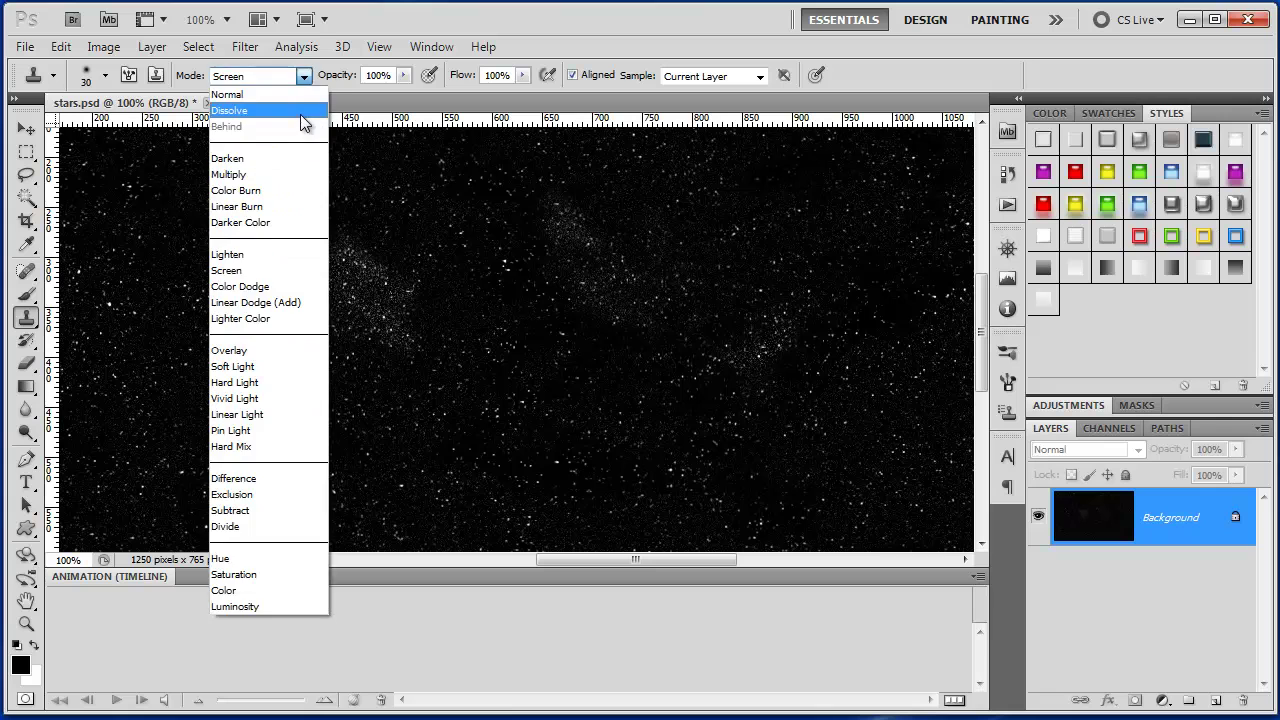
{"action": "left_click", "coordinate": [278, 91]}
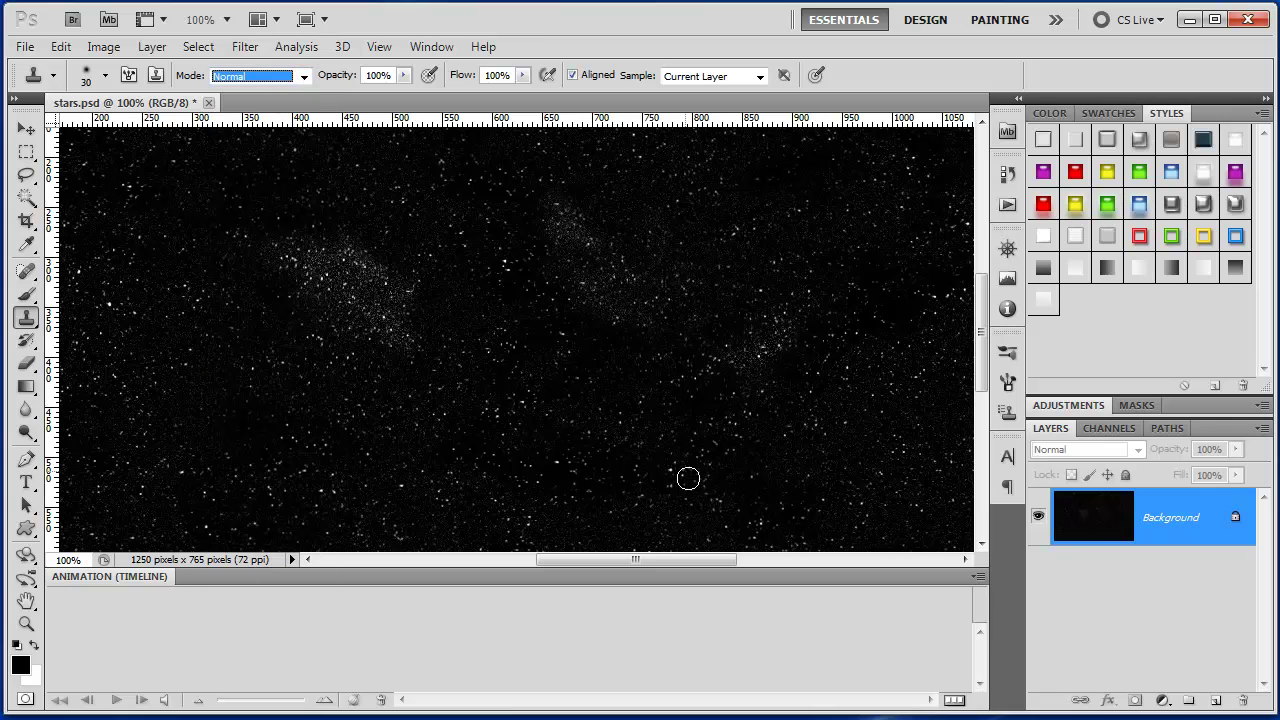
{"action": "mouse_move", "coordinate": [688, 479]}
{"action": "left_mouse_down"}
{"action": "mouse_move", "coordinate": [789, 369]}
{"action": "mouse_move", "coordinate": [749, 451]}
{"action": "mouse_move", "coordinate": [863, 377]}
{"action": "mouse_move", "coordinate": [780, 447]}
{"action": "left_mouse_up"}
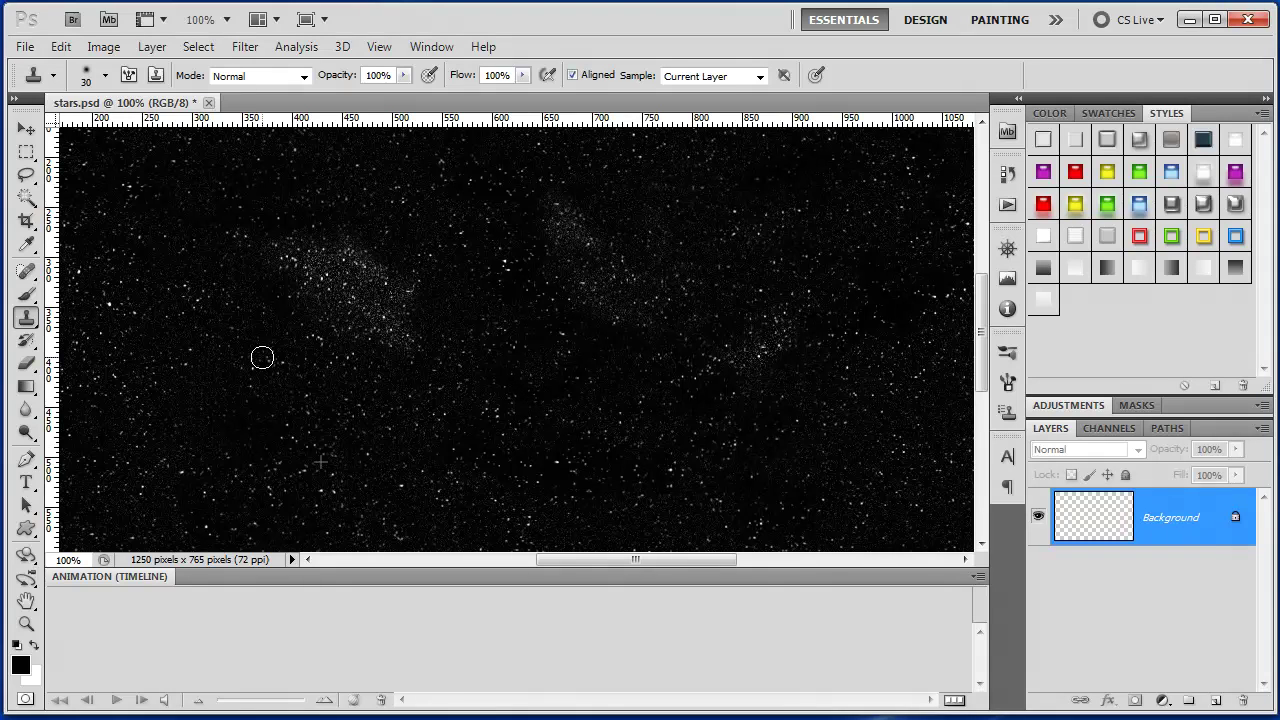
Return the Clone Stamp to Screen, clone a faint starry cloud near the lower centre, then fit the image on screen.
{"action": "left_click", "coordinate": [303, 76]}
{"action": "left_click", "coordinate": [258, 267]}
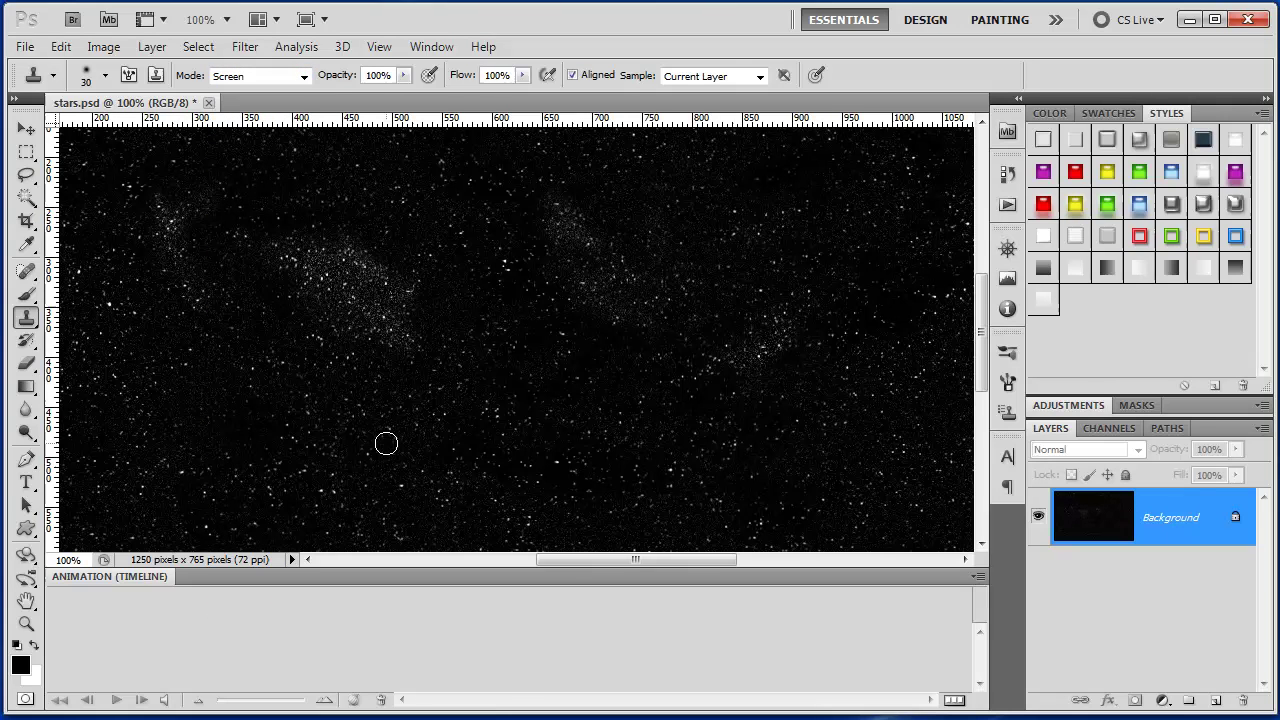
{"action": "left_click", "coordinate": [525, 390], "text": "alt"}
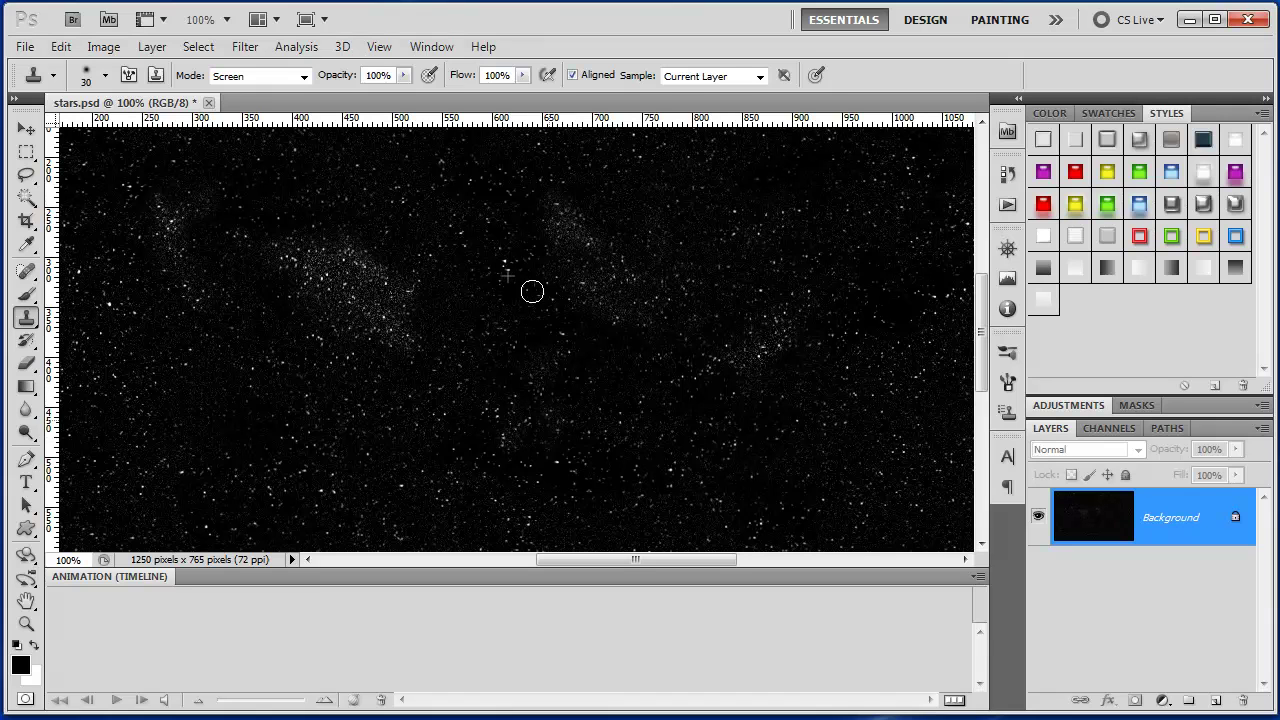
{"action": "mouse_move", "coordinate": [540, 374]}
{"action": "left_mouse_down"}
{"action": "mouse_move", "coordinate": [547, 441]}
{"action": "mouse_move", "coordinate": [580, 347]}
{"action": "mouse_move", "coordinate": [557, 406]}
{"action": "left_mouse_up"}
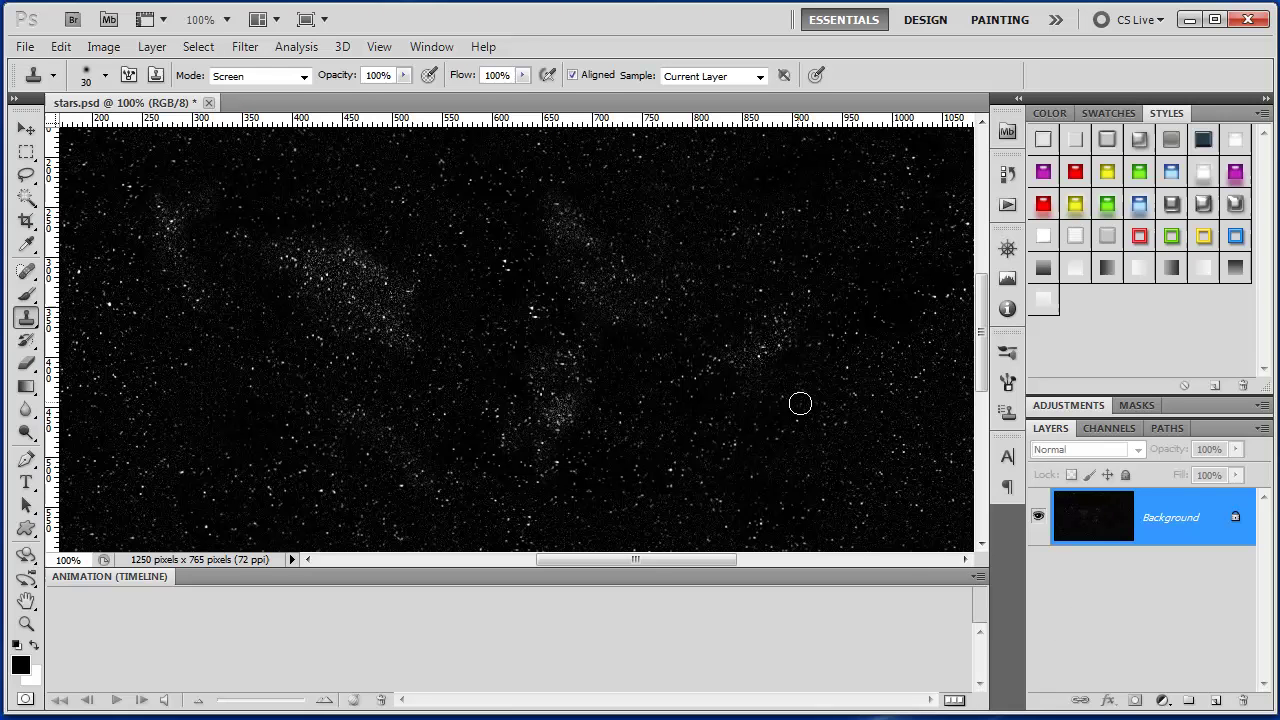
{"action": "key", "text": "z"}
{"action": "key", "text": "ctrl+0"}
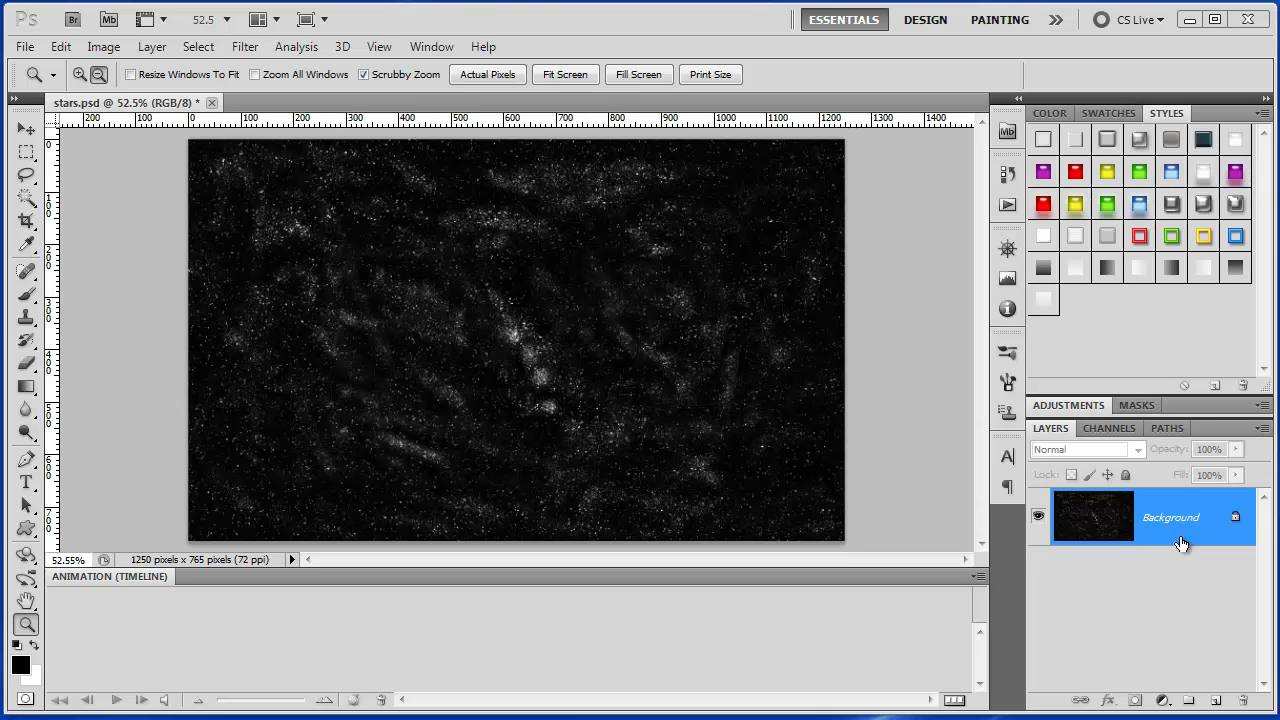
Duplicate the stars image to Layer 1 and apply a 7.2 pixel Gaussian blur.
{"action": "key", "text": "ctrl+j"}
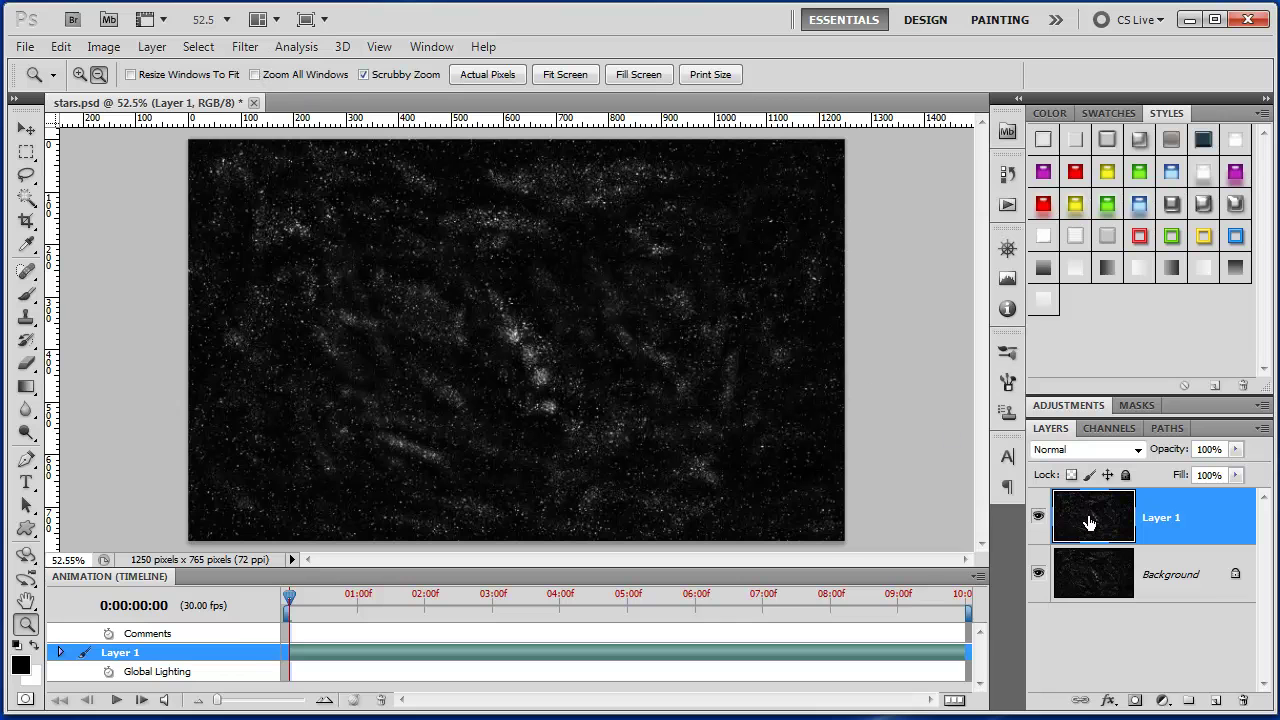
{"action": "left_click", "coordinate": [245, 47]}
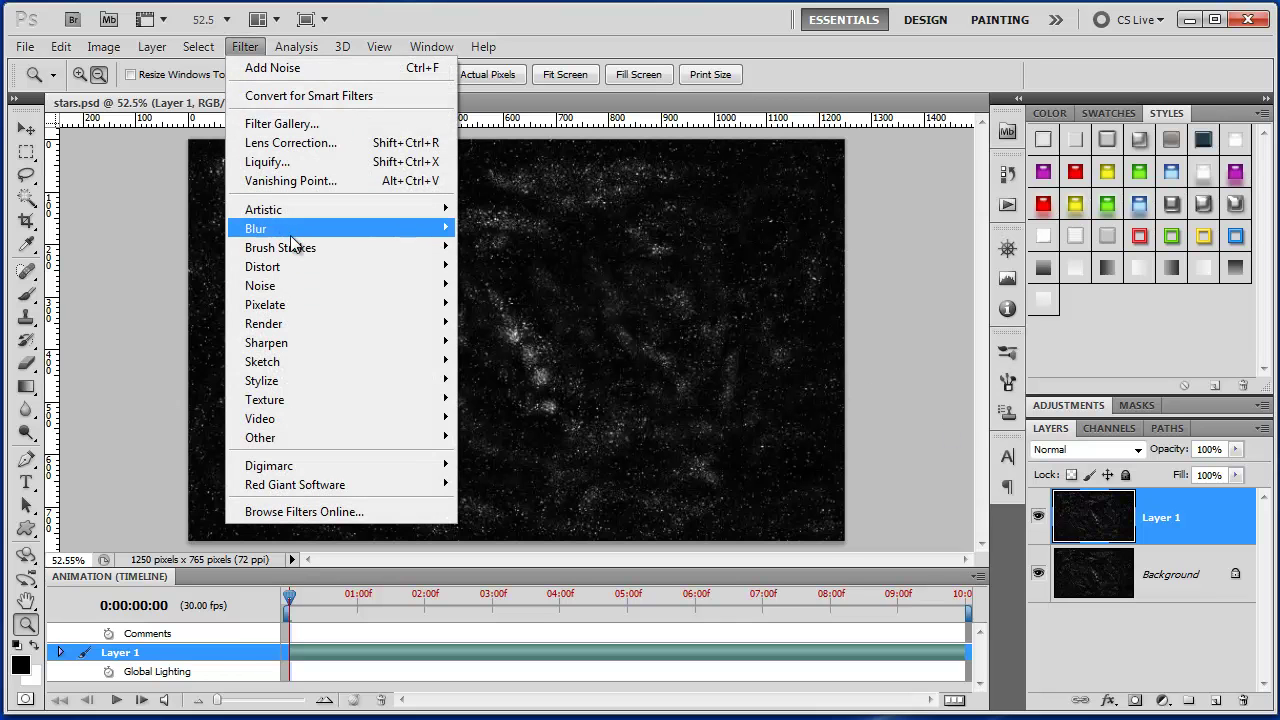
{"action": "mouse_move", "coordinate": [287, 227]}
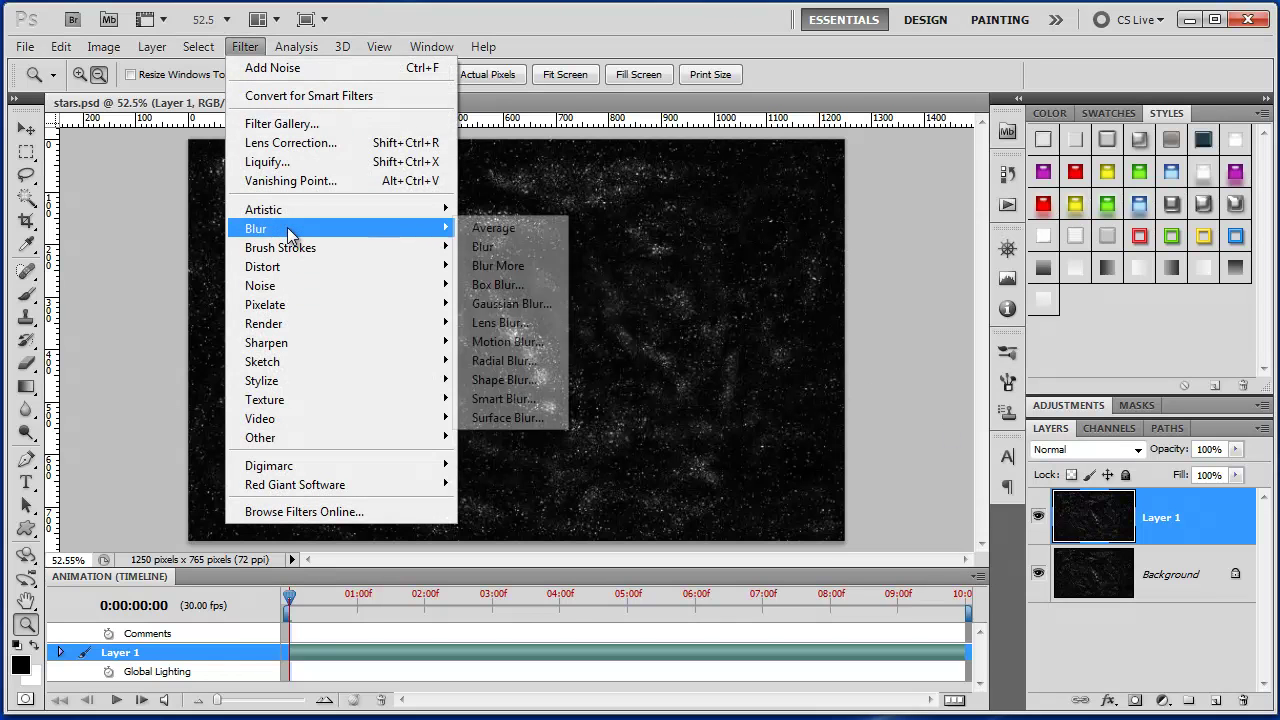
{"action": "left_click", "coordinate": [510, 303]}
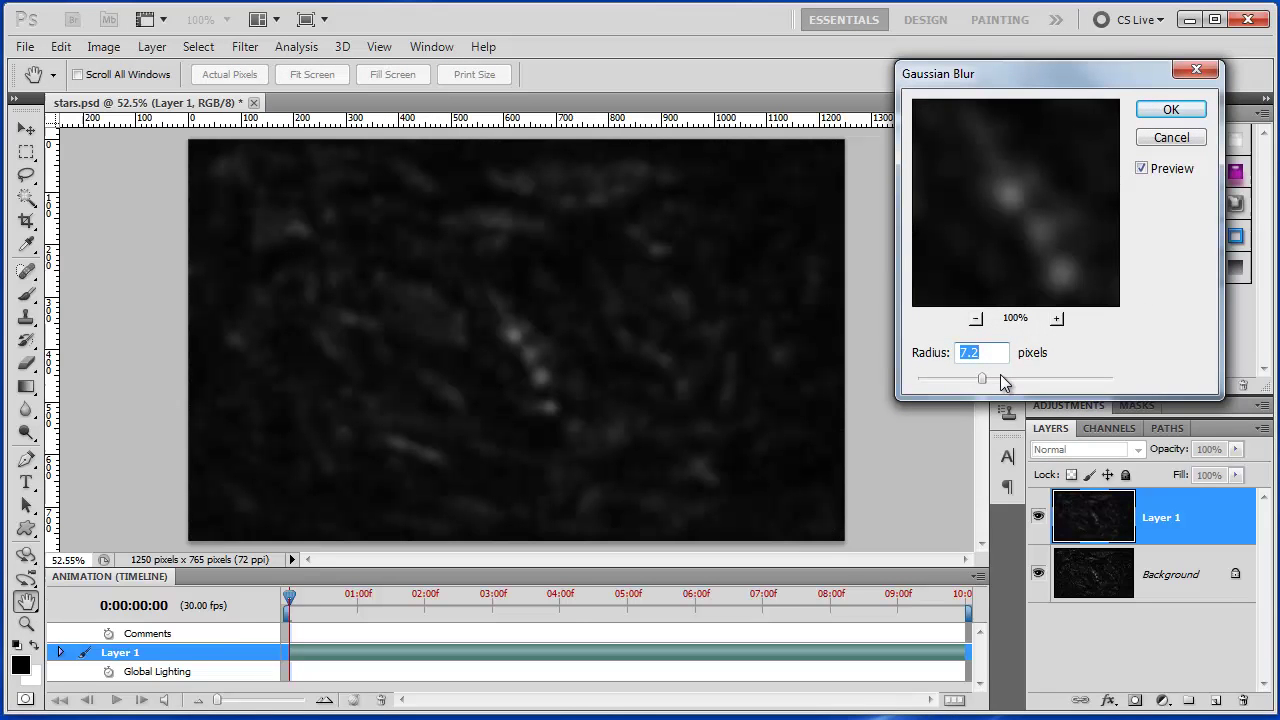
{"action": "left_click", "coordinate": [1171, 109]}
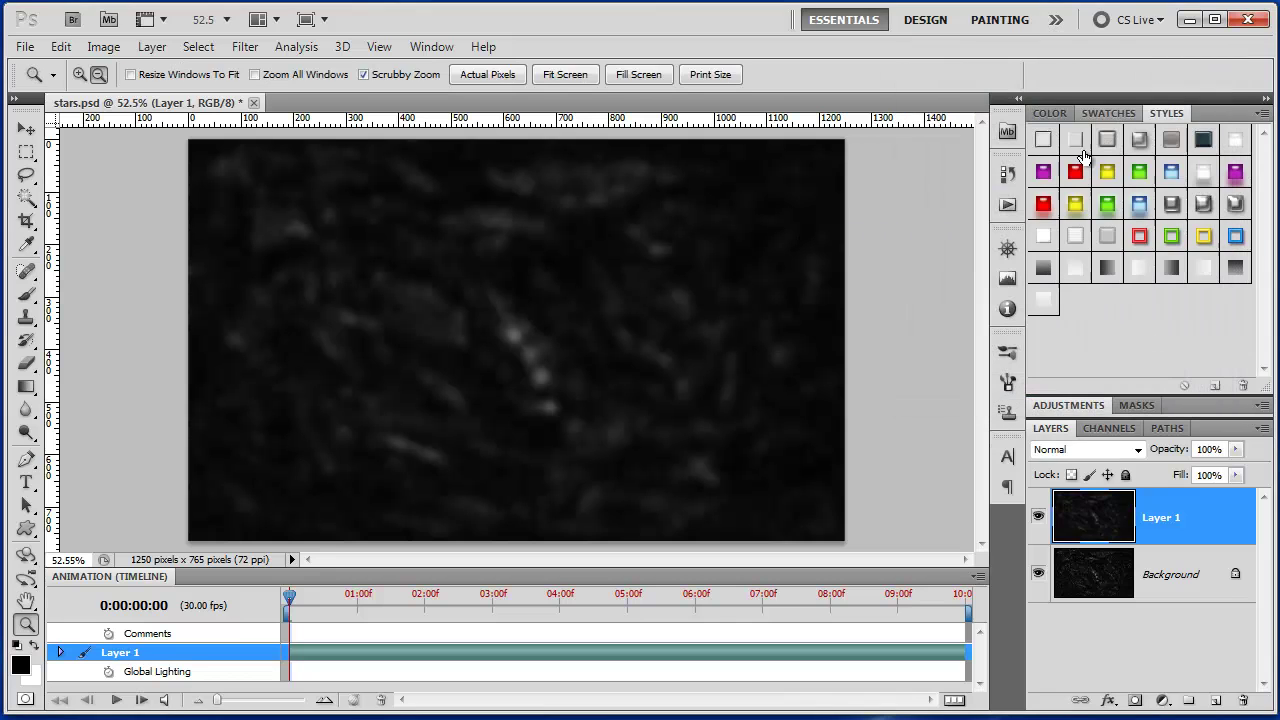
Blend Layer 1 in Linear Dodge (Add), view at 100%, and select the Background layer.
{"action": "left_click", "coordinate": [1137, 449]}
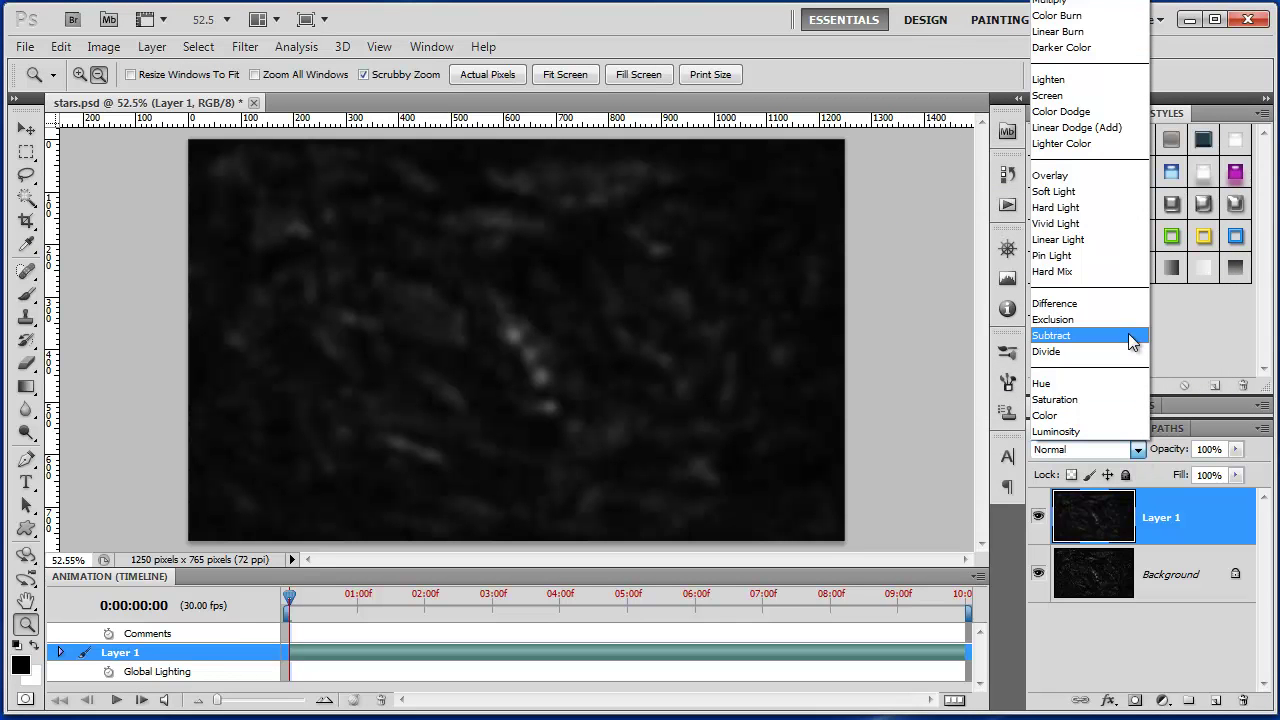
{"action": "left_click", "coordinate": [1095, 136]}
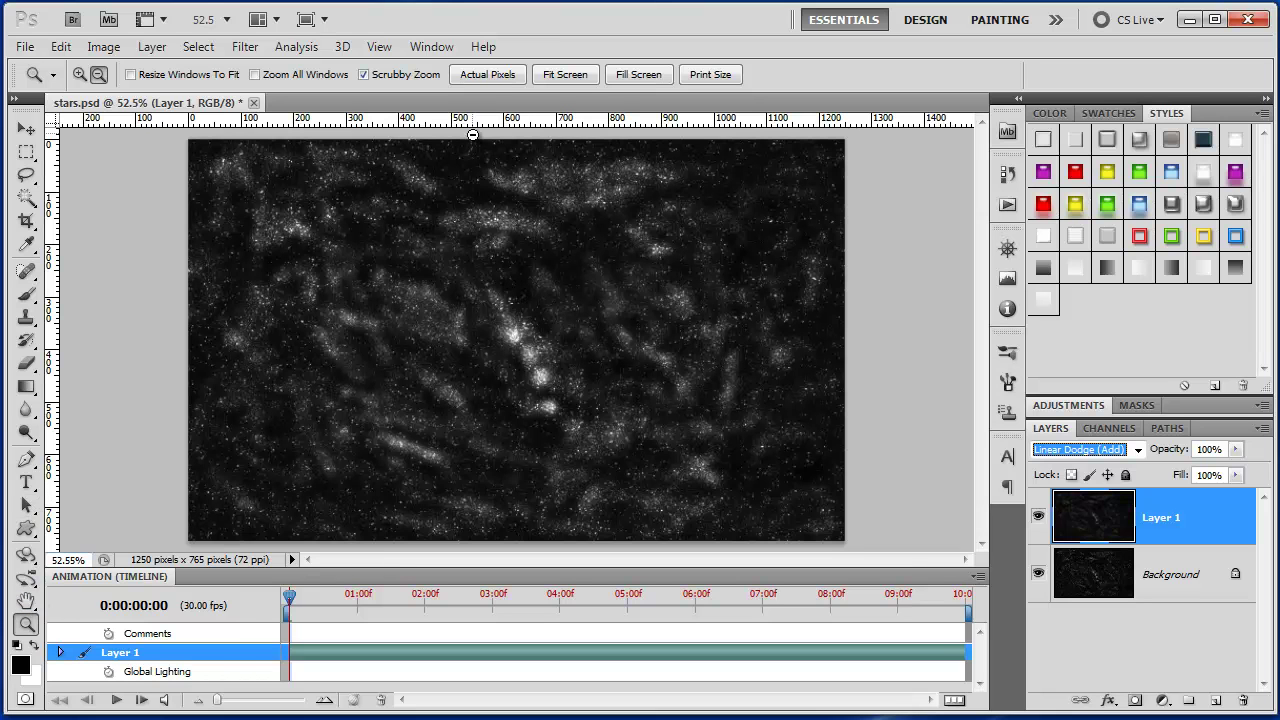
{"action": "left_click", "coordinate": [487, 74]}
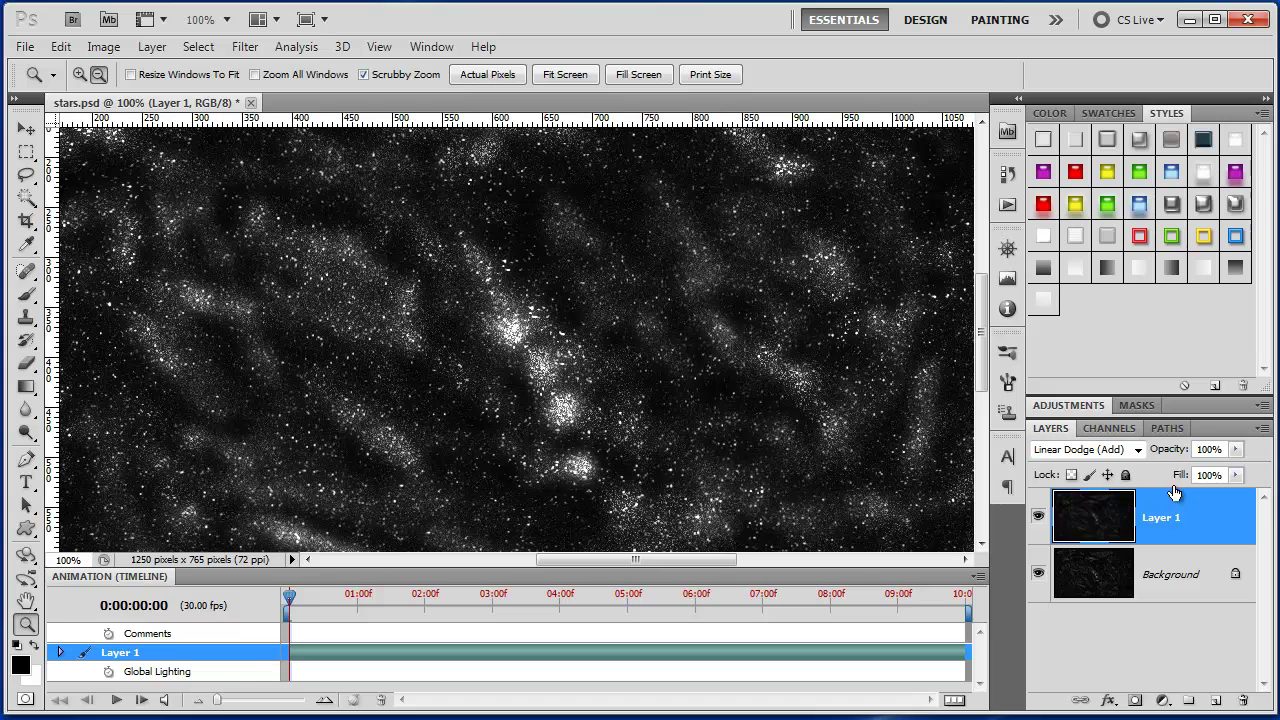
{"action": "left_click", "coordinate": [1154, 578]}
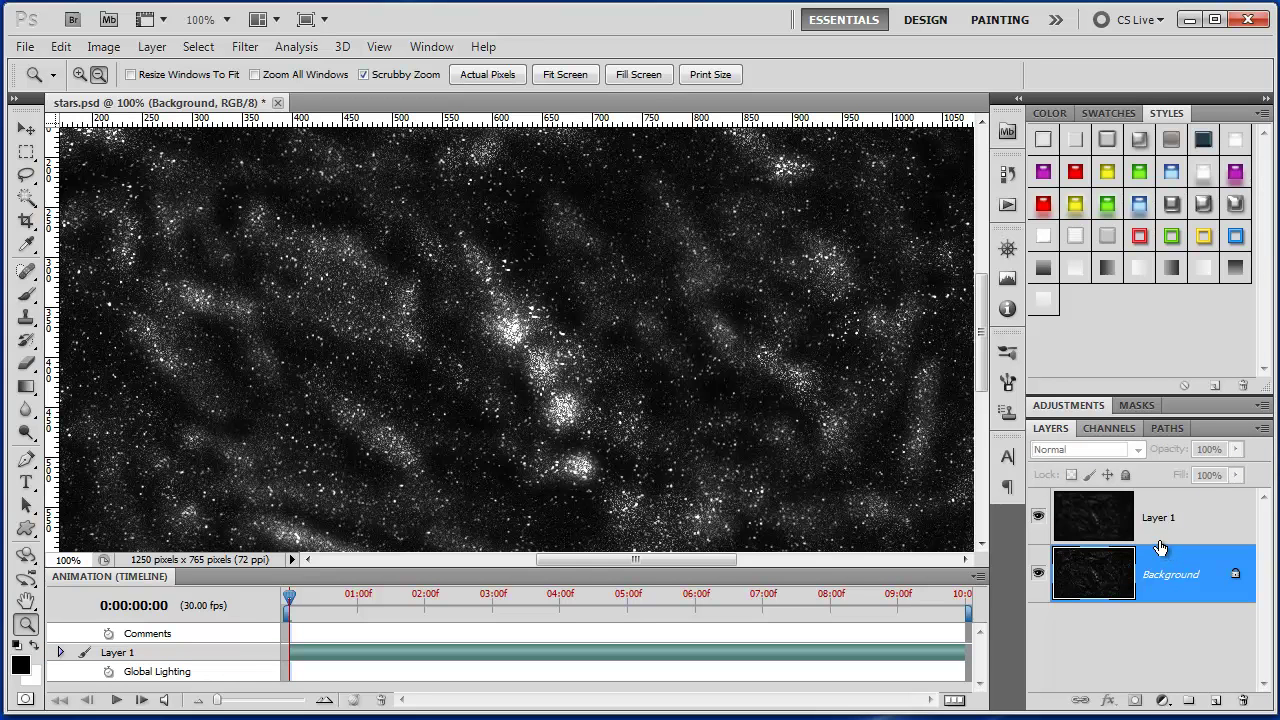
Duplicate the Background, Gaussian-blur the copy at radius 2, and blend it in Linear Dodge (Add).
{"action": "key", "text": "ctrl+j"}
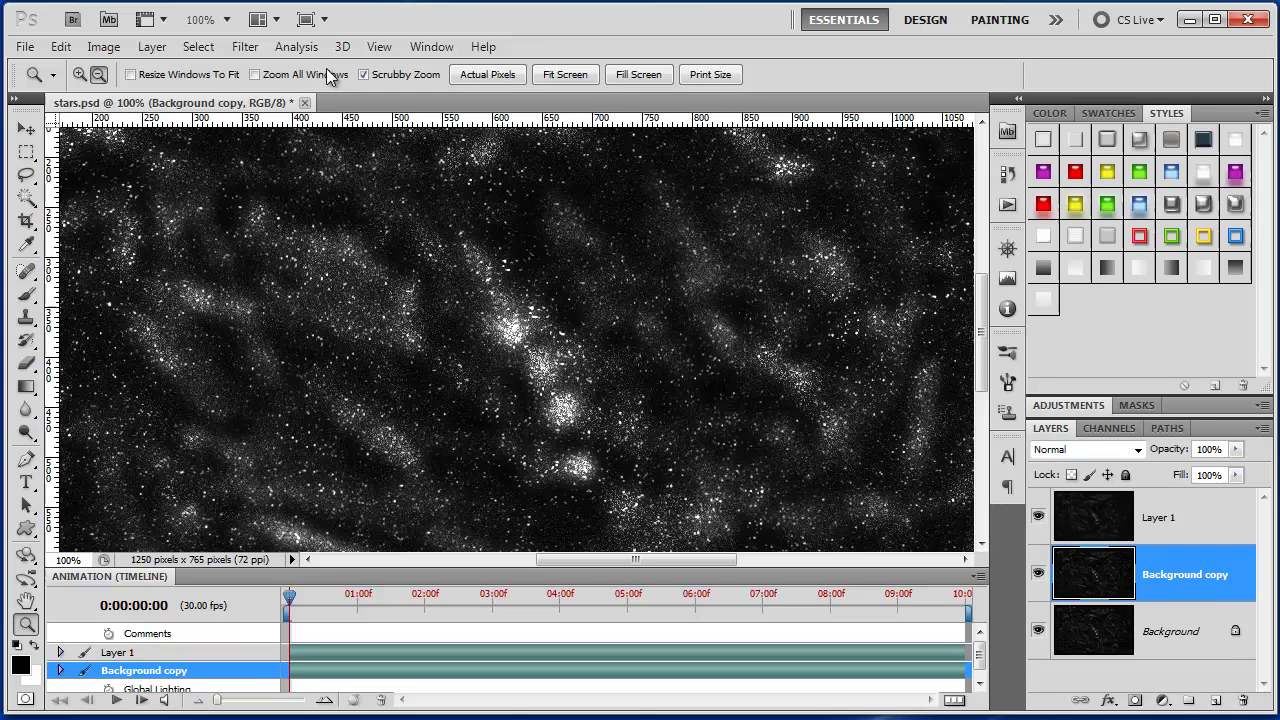
{"action": "left_click", "coordinate": [240, 47]}
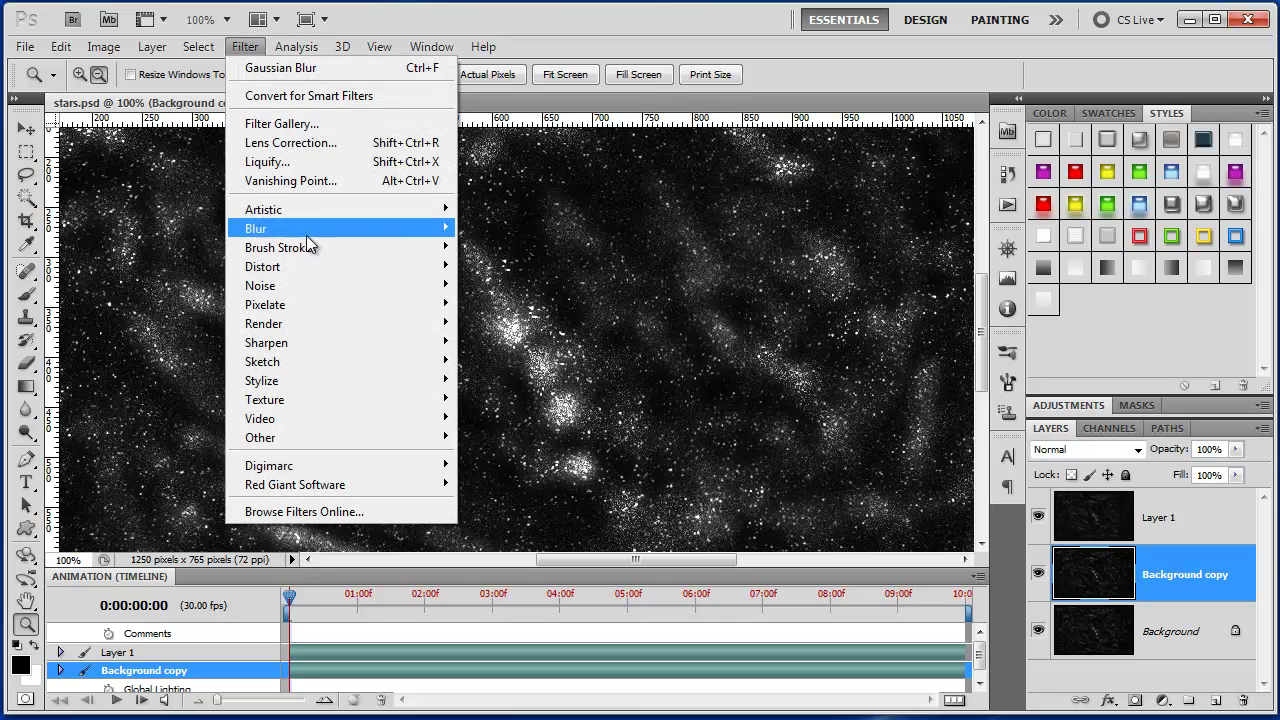
{"action": "mouse_move", "coordinate": [310, 233]}
{"action": "left_click", "coordinate": [515, 303]}
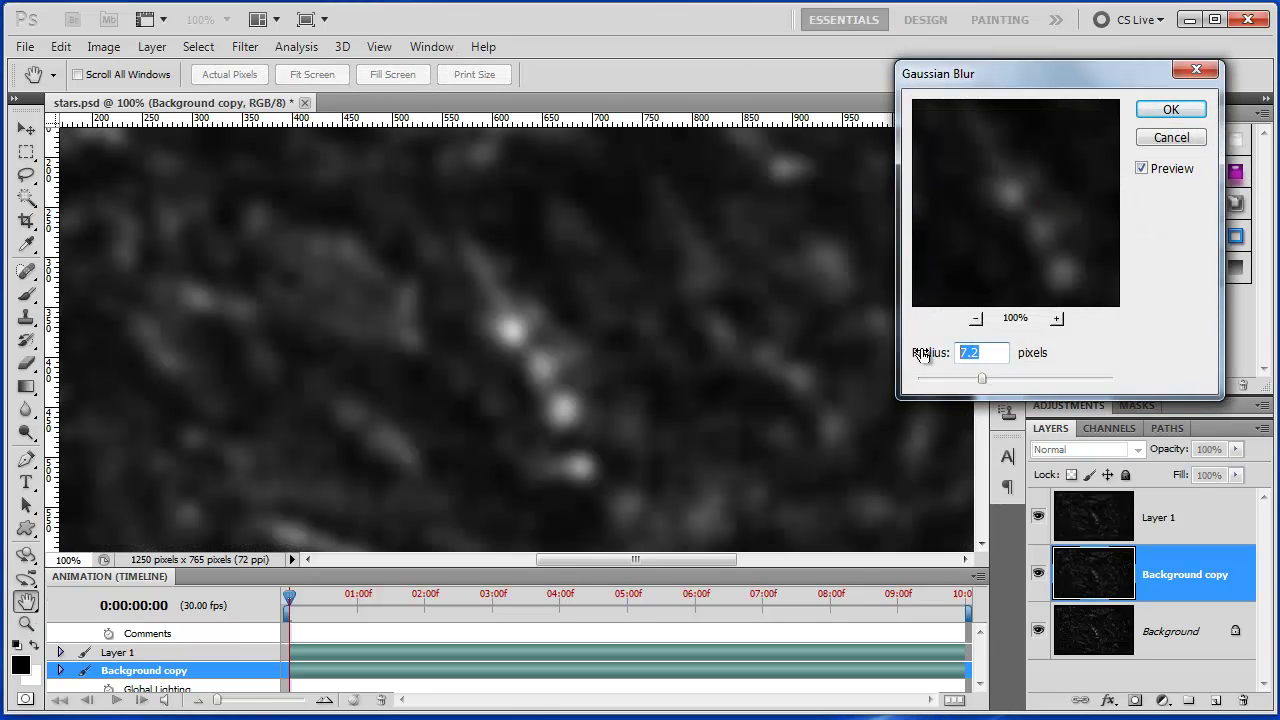
{"action": "type", "text": "2"}
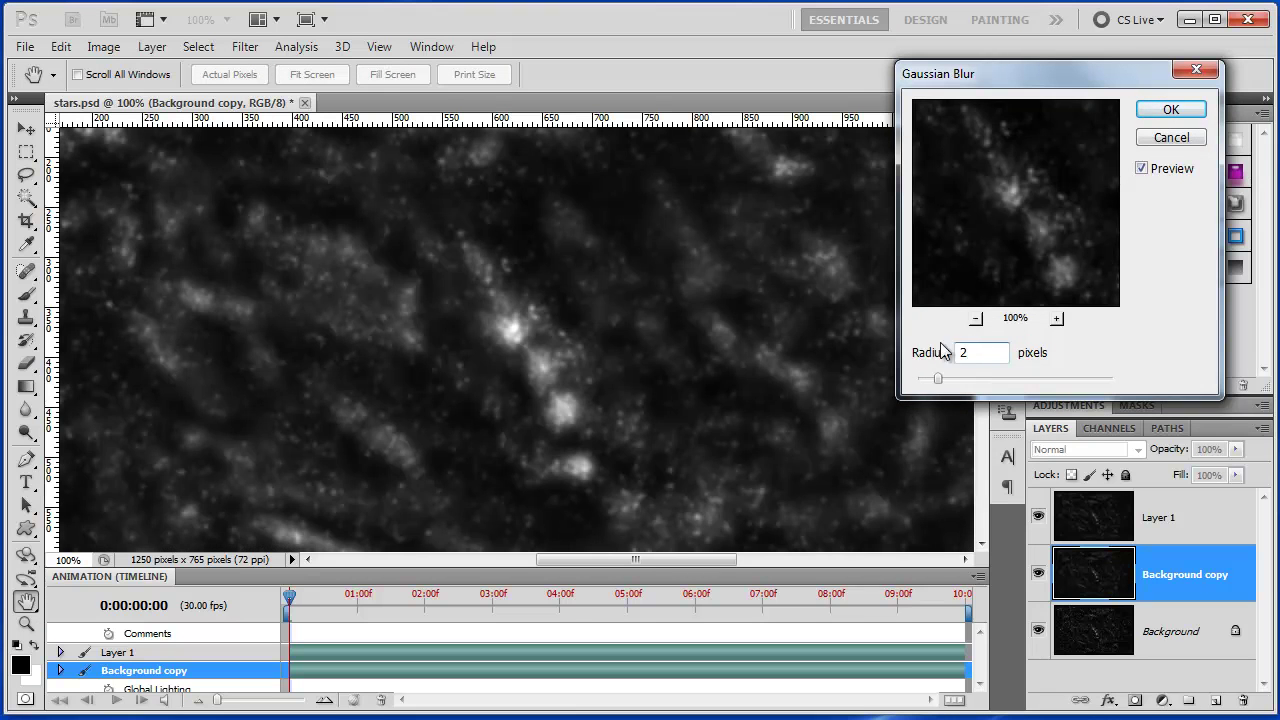
{"action": "left_click", "coordinate": [1183, 114]}
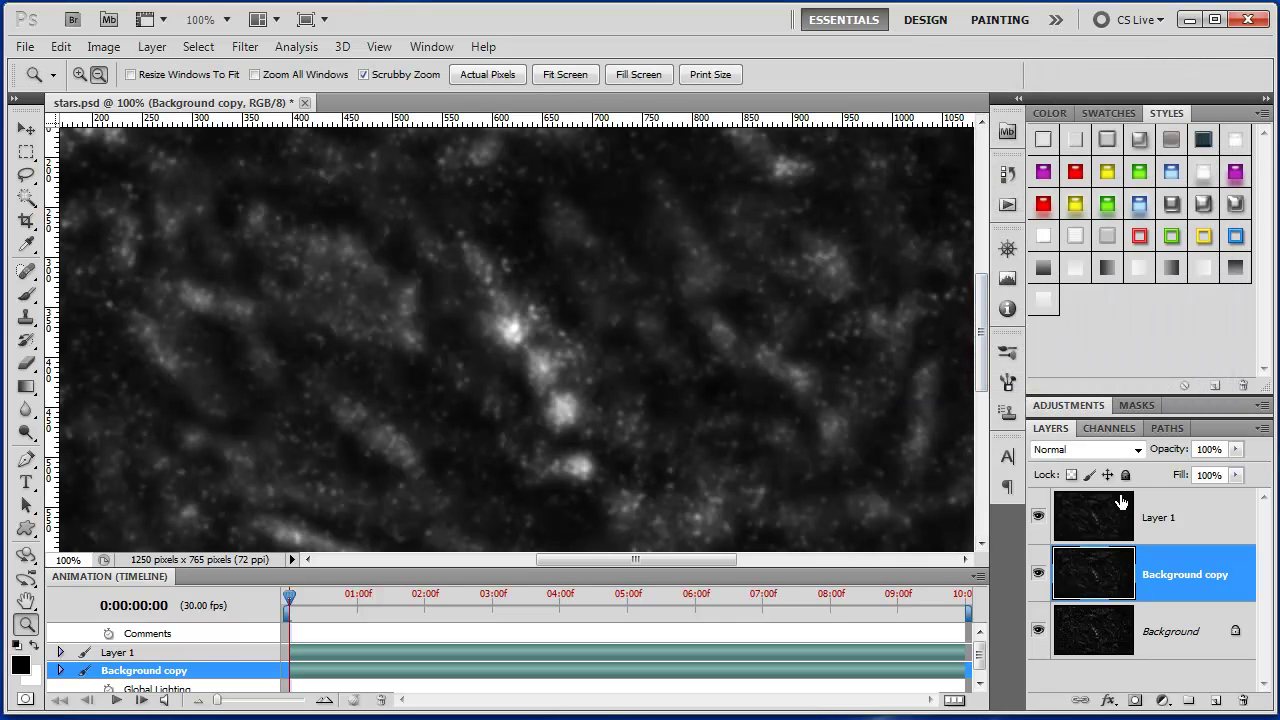
{"action": "left_click", "coordinate": [1137, 449]}
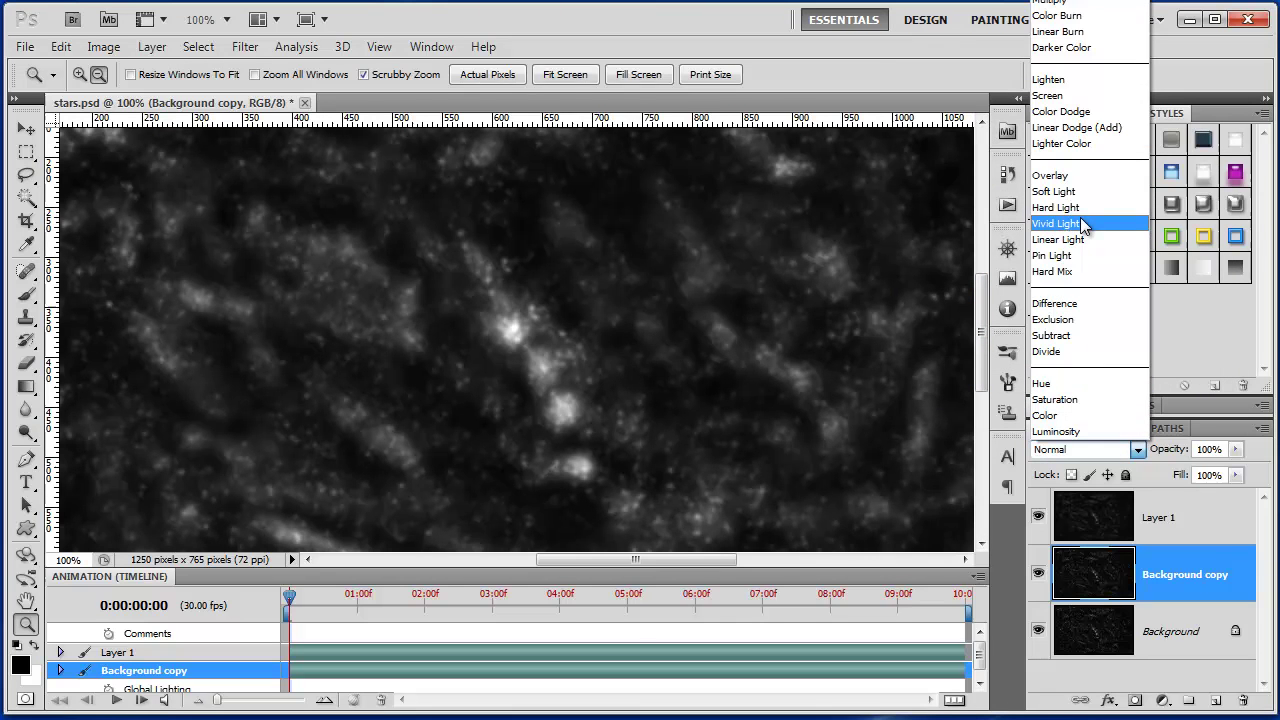
{"action": "left_click", "coordinate": [1078, 127]}
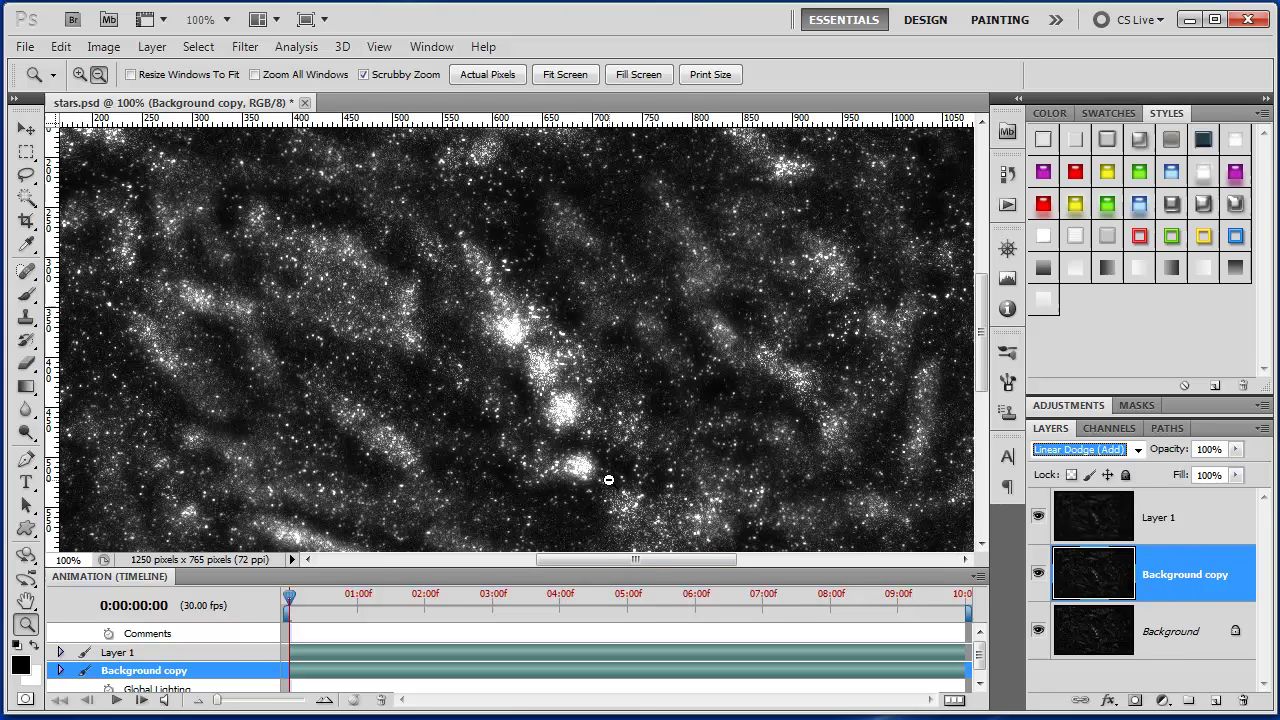
Rename Layer 1 and Background copy both to 'glow'.
{"action": "key", "text": "alt+bracketright"}
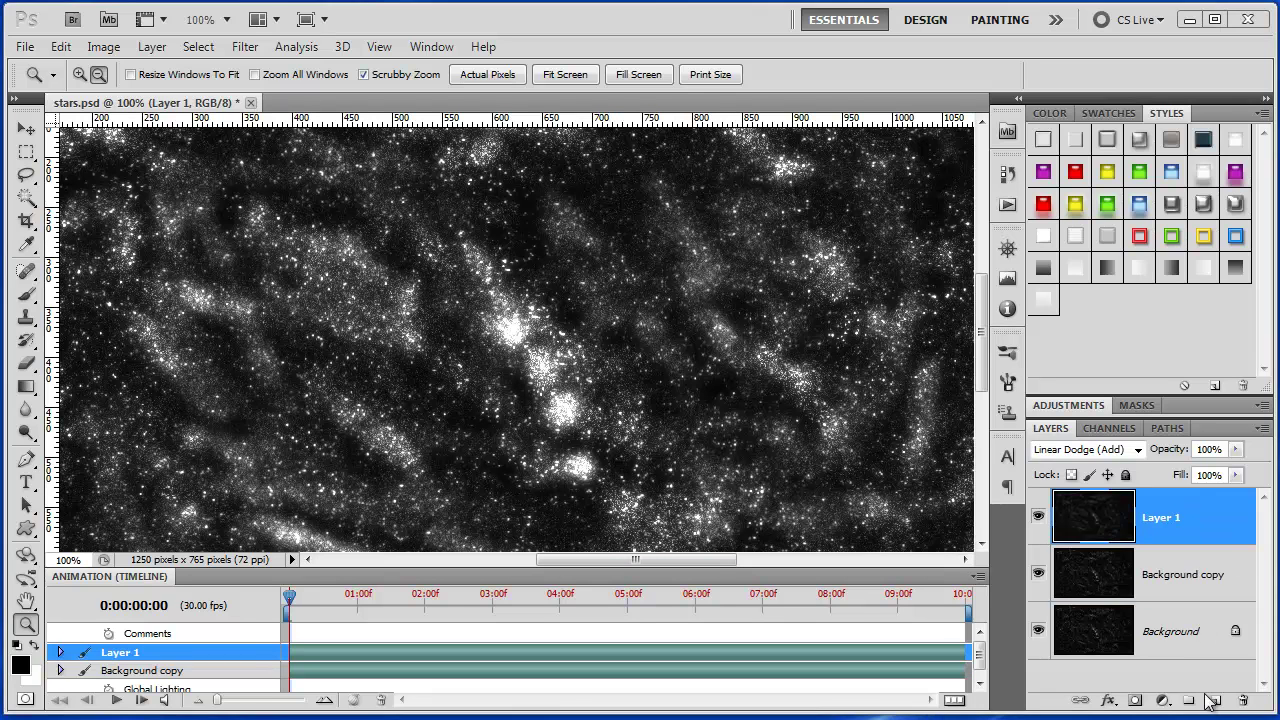
{"action": "double_click", "coordinate": [1162, 518]}
{"action": "type", "text": "glow"}
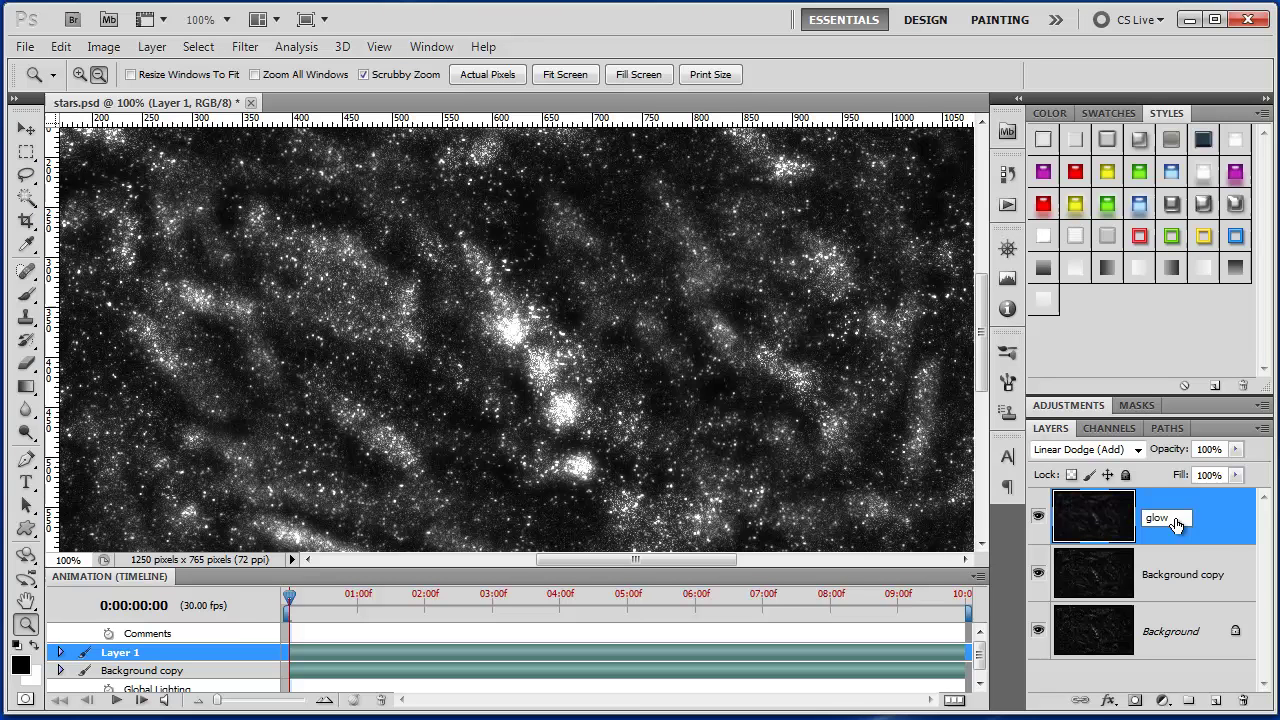
{"action": "left_click", "coordinate": [1214, 528]}
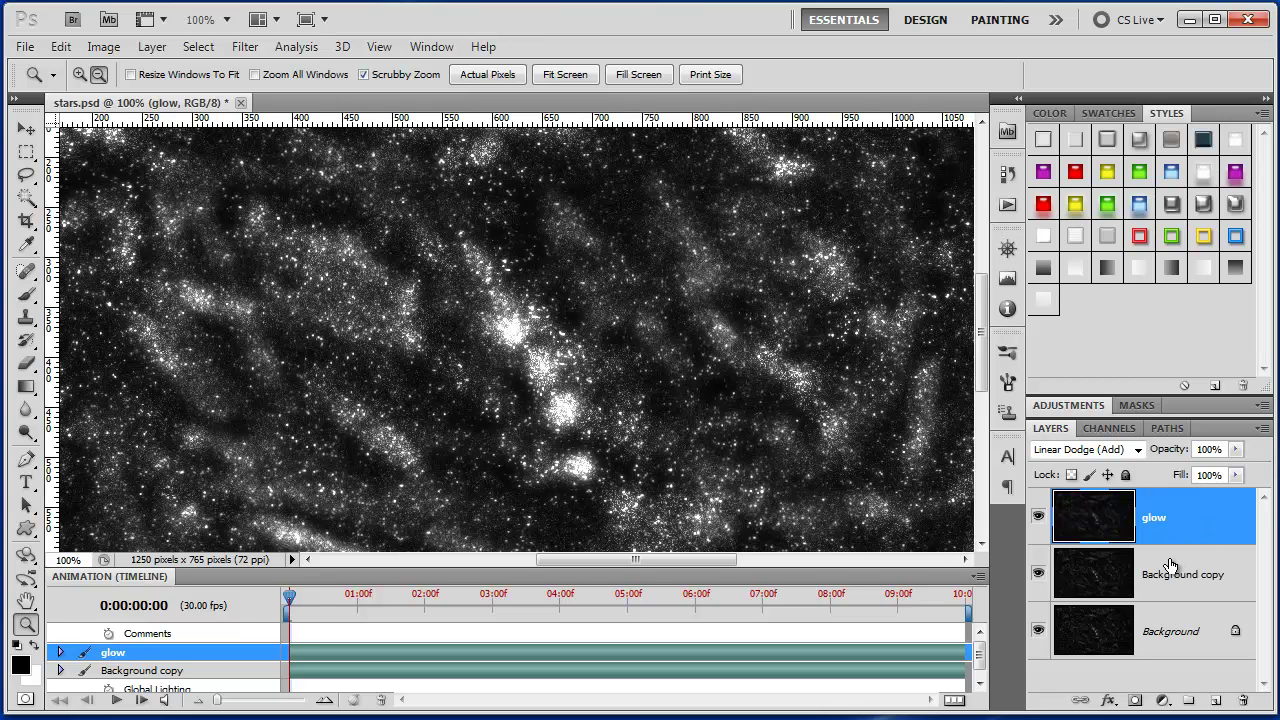
{"action": "double_click", "coordinate": [1165, 574]}
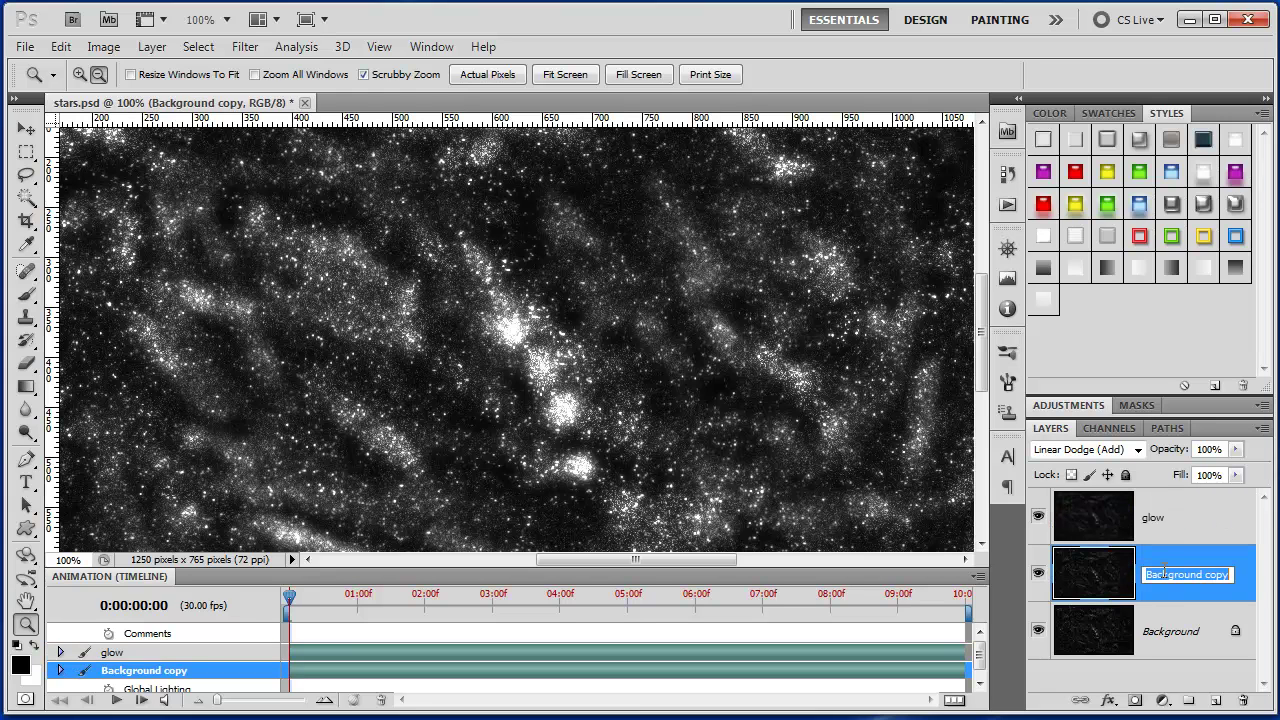
{"action": "type", "text": "glow"}
{"action": "left_click", "coordinate": [1202, 538]}
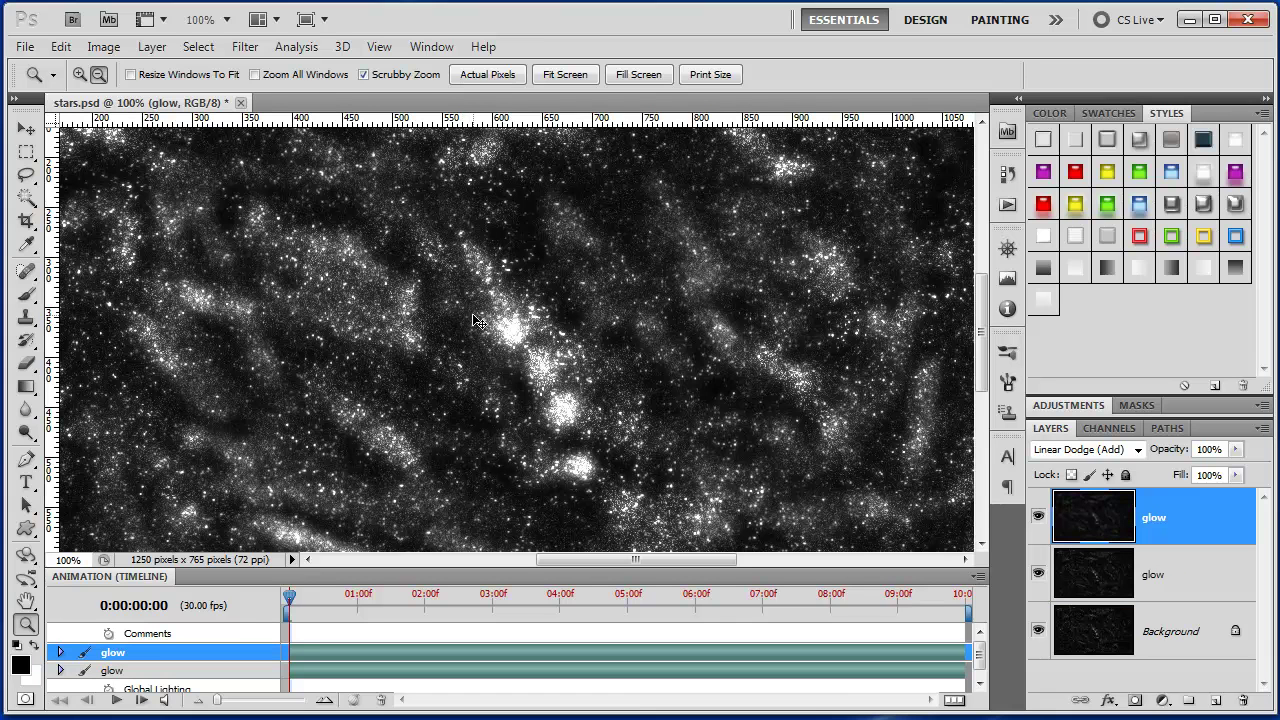
Apply a midtone Colour Balance of −34 cyan and +46 blue to the top glow layer.
{"action": "key", "text": "ctrl+b"}
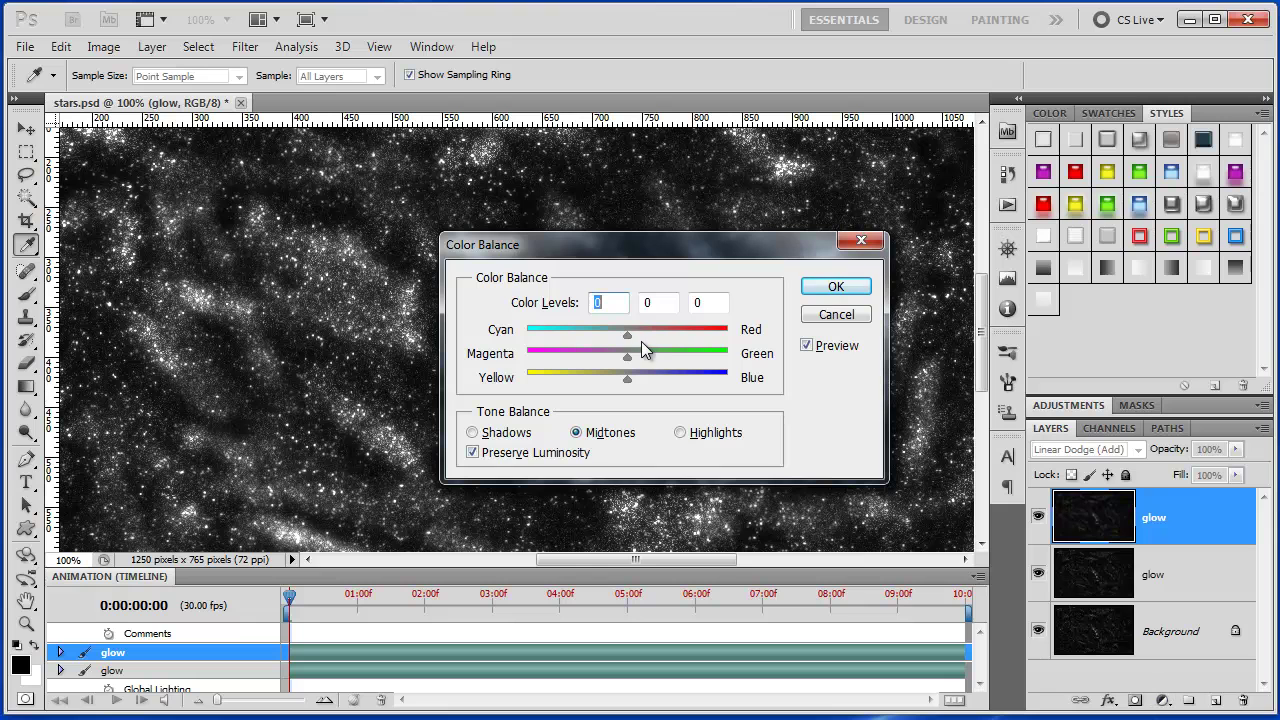
{"action": "left_click_drag", "start_coordinate": [615, 335], "coordinate": [673, 377]}
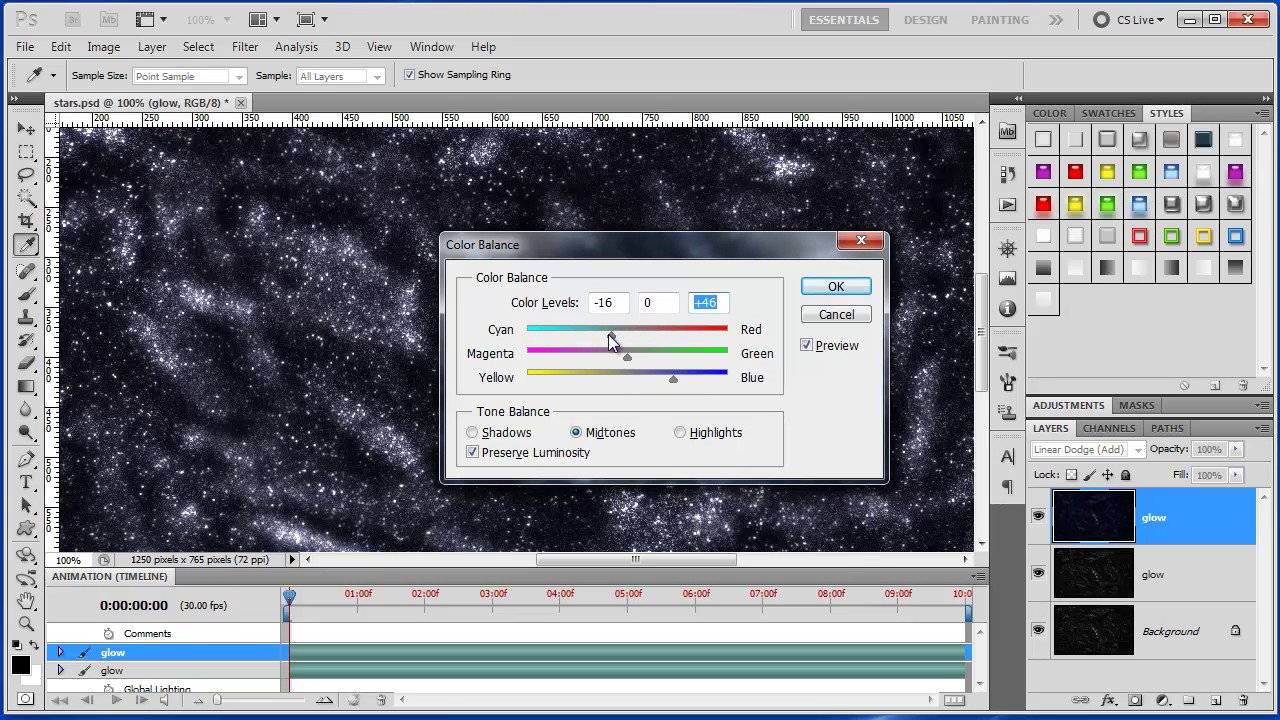
{"action": "left_click_drag", "start_coordinate": [594, 334], "coordinate": [594, 337]}
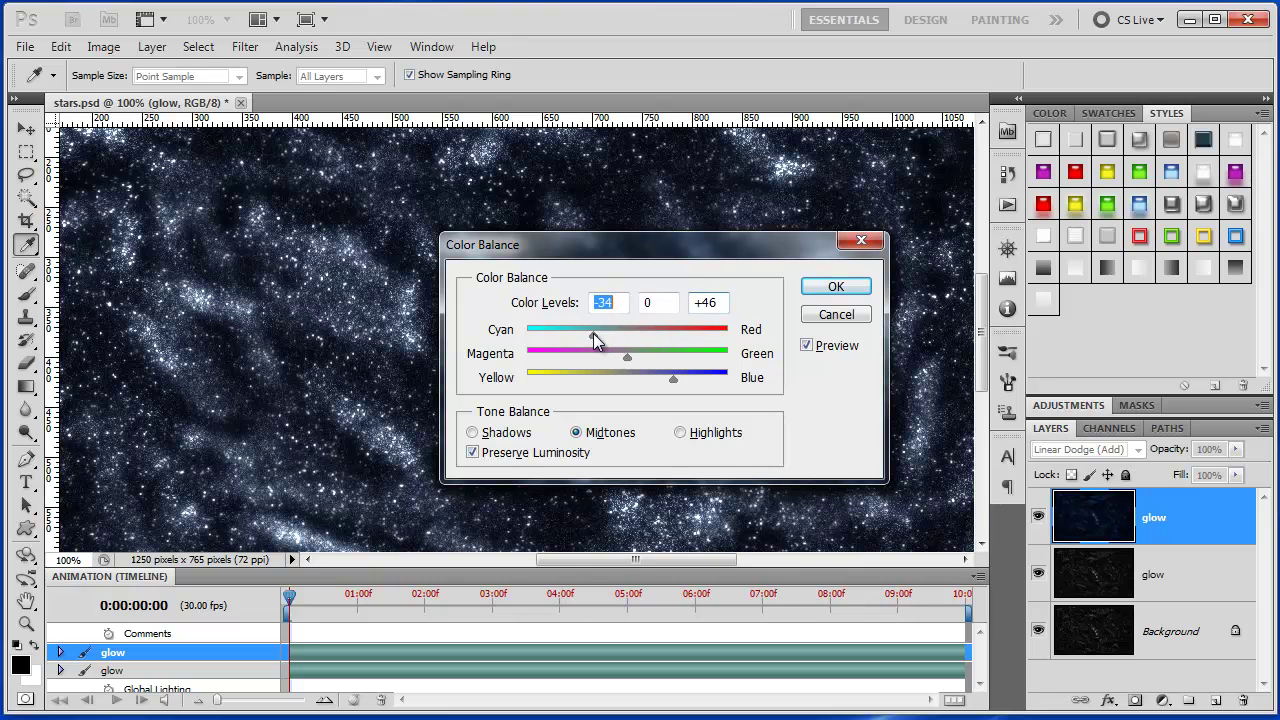
{"action": "left_click", "coordinate": [834, 286]}
{"action": "key", "text": "z"}
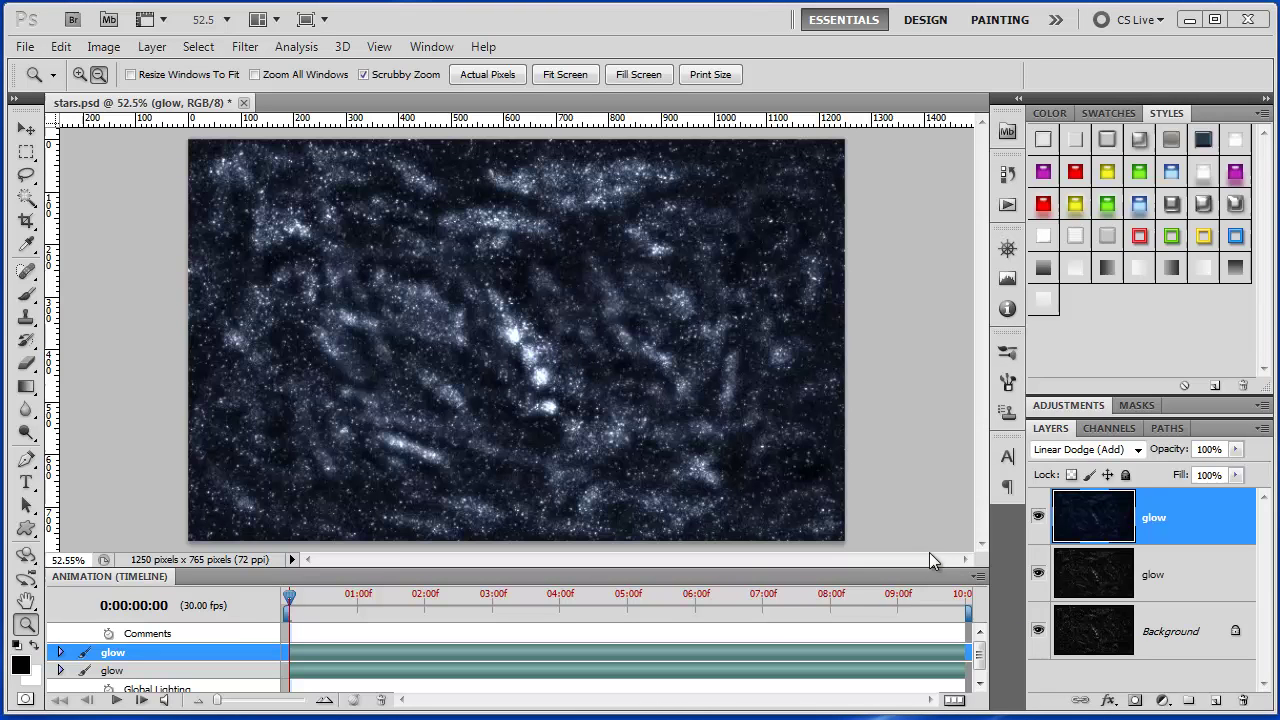
Add a black-filled Layer 1 on top, blended in Linear Dodge (Add).
{"action": "left_click", "coordinate": [1217, 703]}
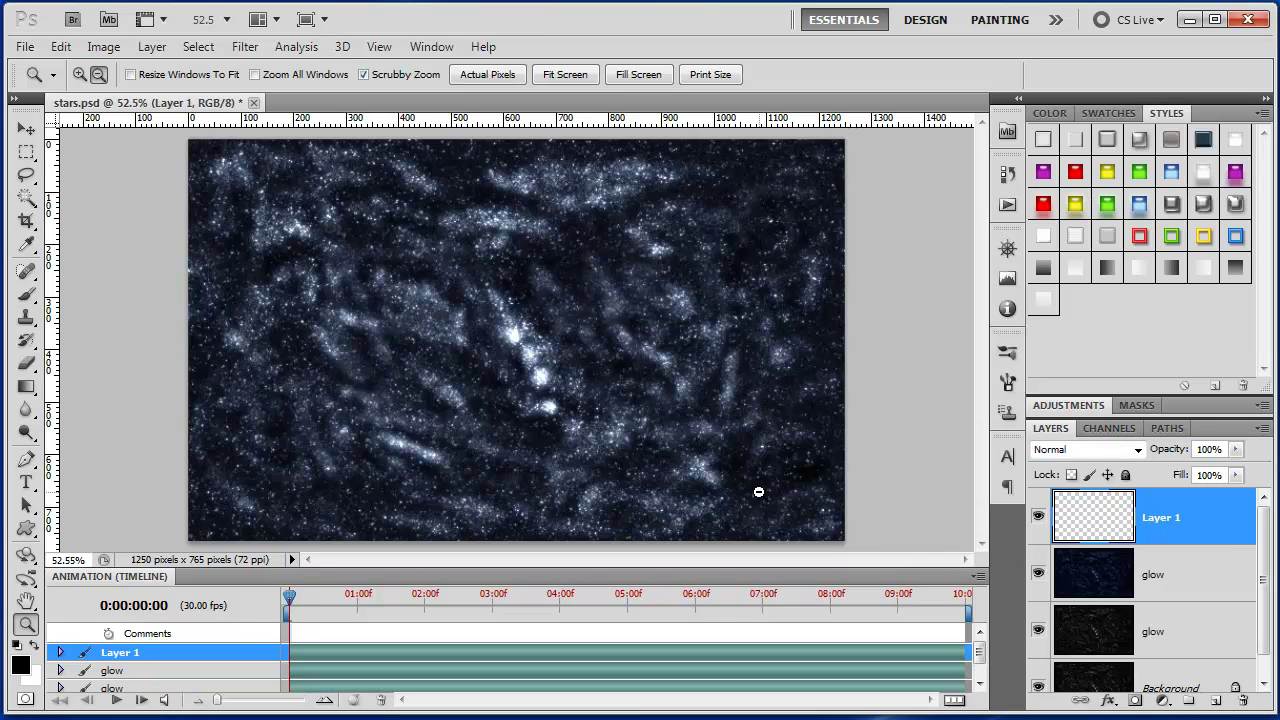
{"action": "key", "text": "alt+BackSpace"}
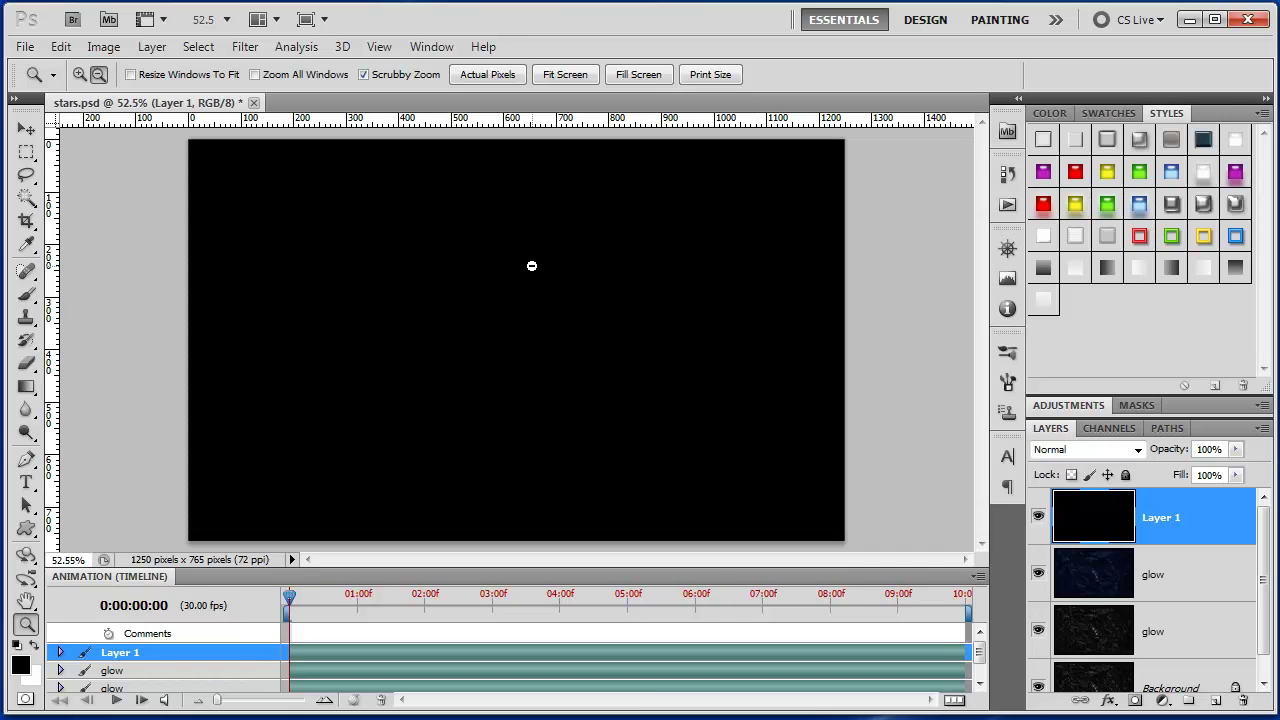
{"action": "left_click", "coordinate": [1137, 449]}
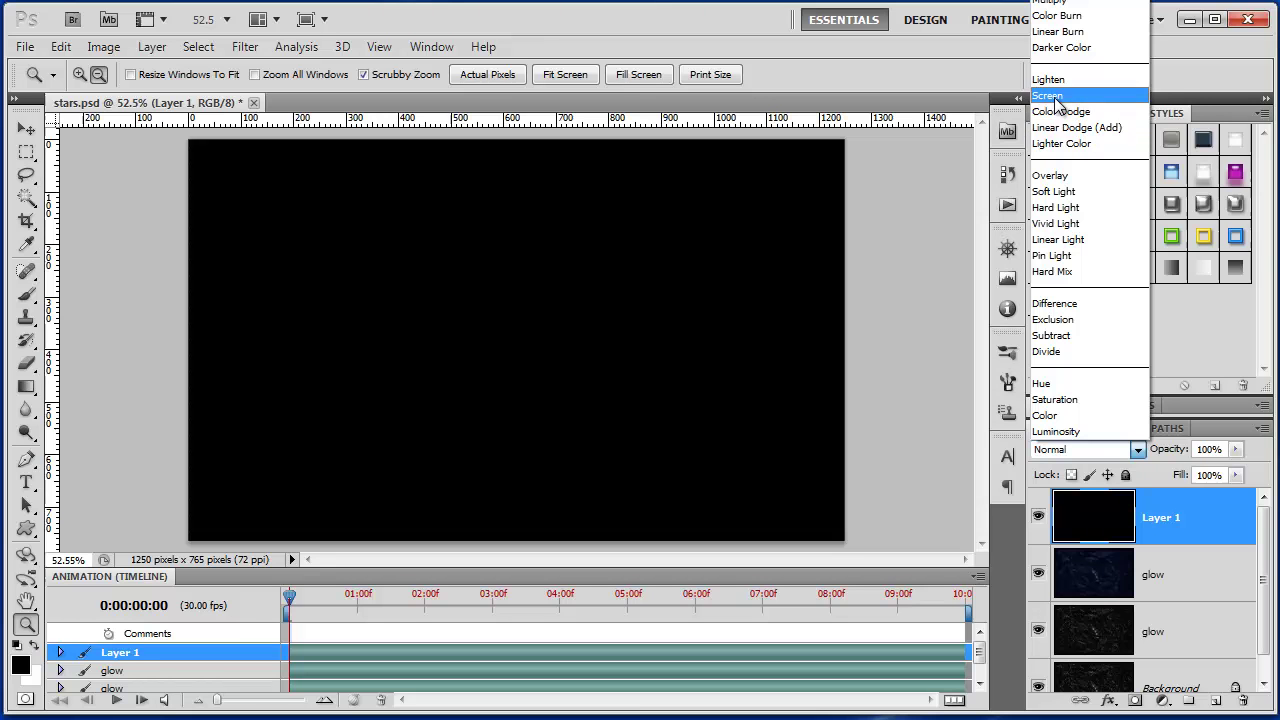
{"action": "left_click", "coordinate": [1062, 127]}
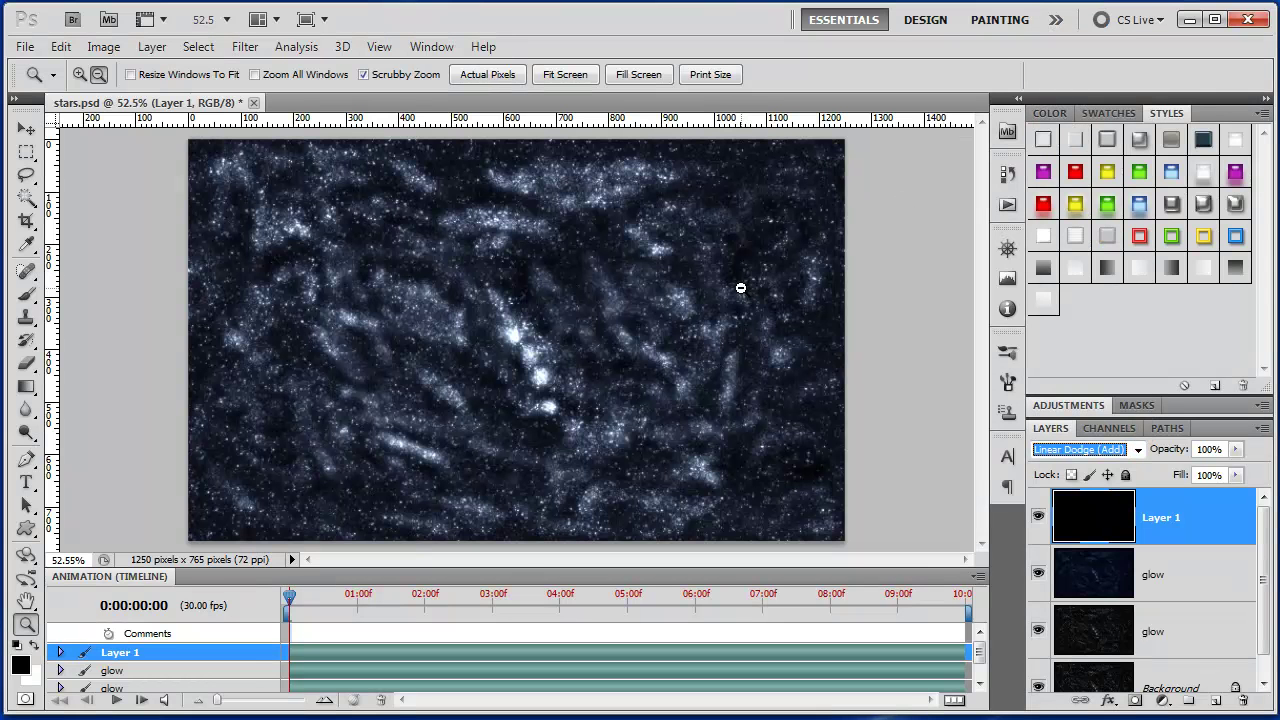
Render a 105mm Prime lens flare at Brightness 100 on Layer 1.
{"action": "left_click", "coordinate": [245, 46]}
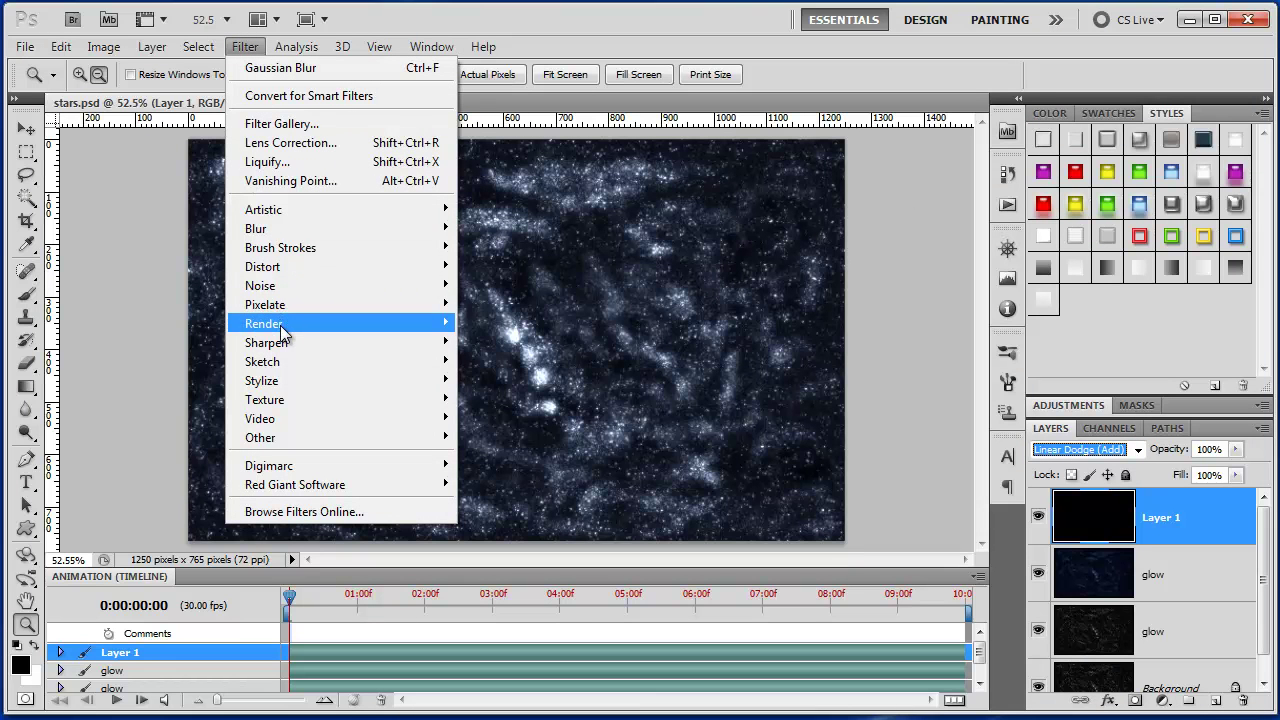
{"action": "mouse_move", "coordinate": [285, 325]}
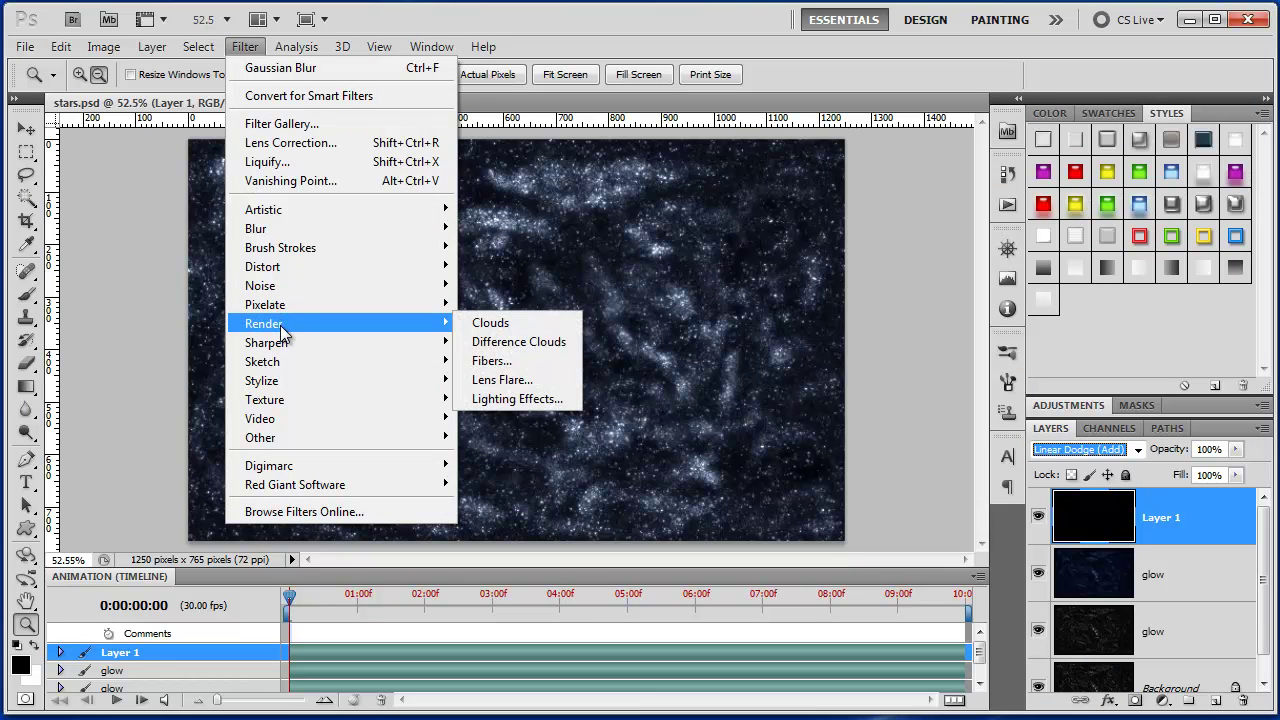
{"action": "left_click", "coordinate": [502, 380]}
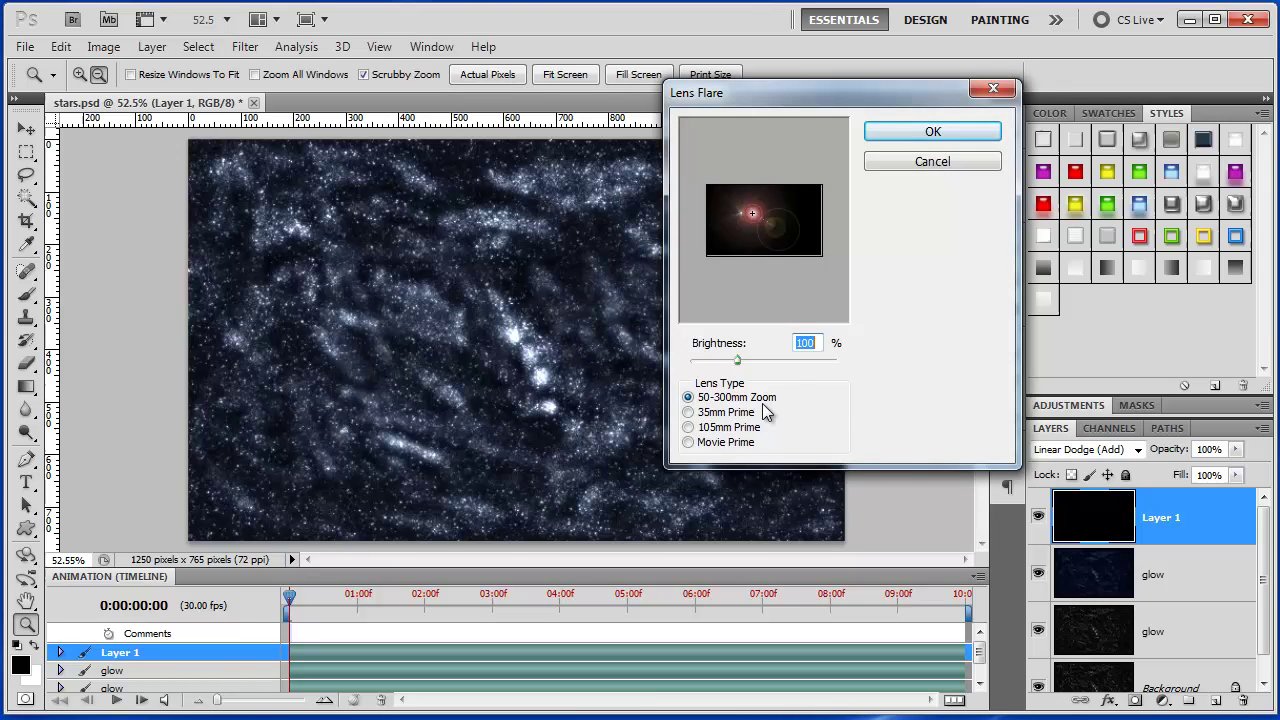
{"action": "left_click", "coordinate": [700, 427]}
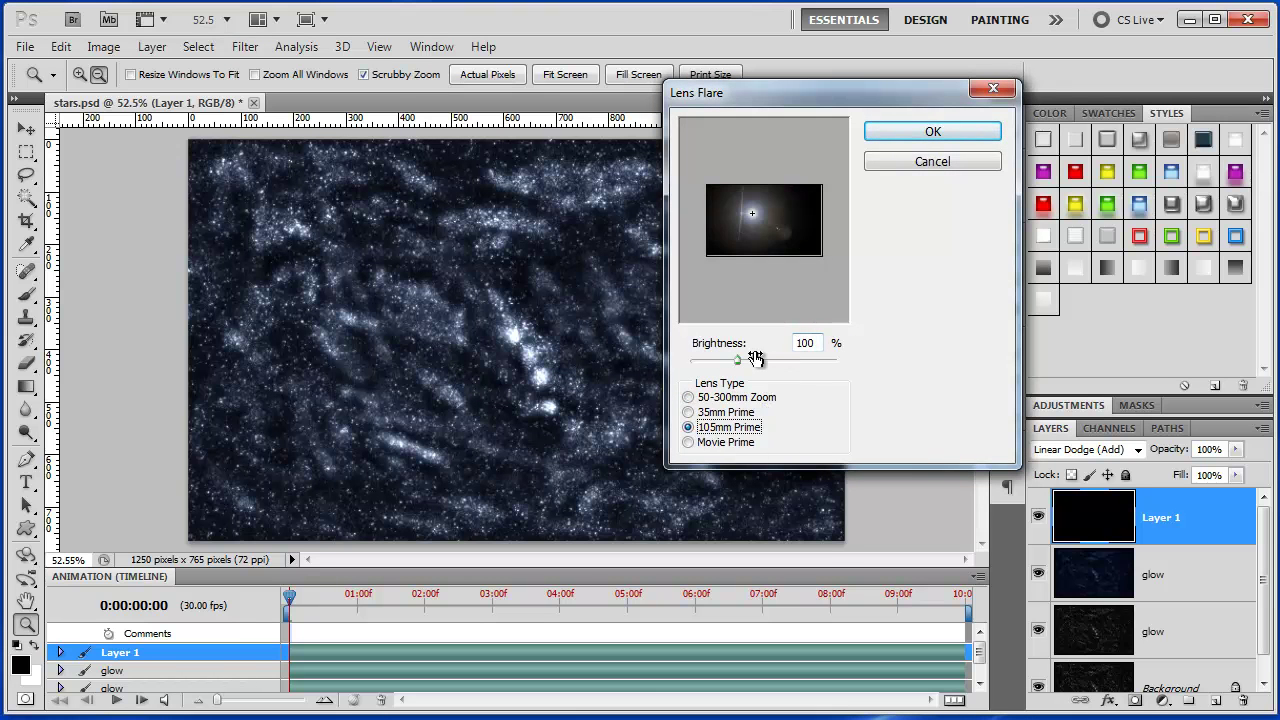
{"action": "left_click", "coordinate": [921, 136]}
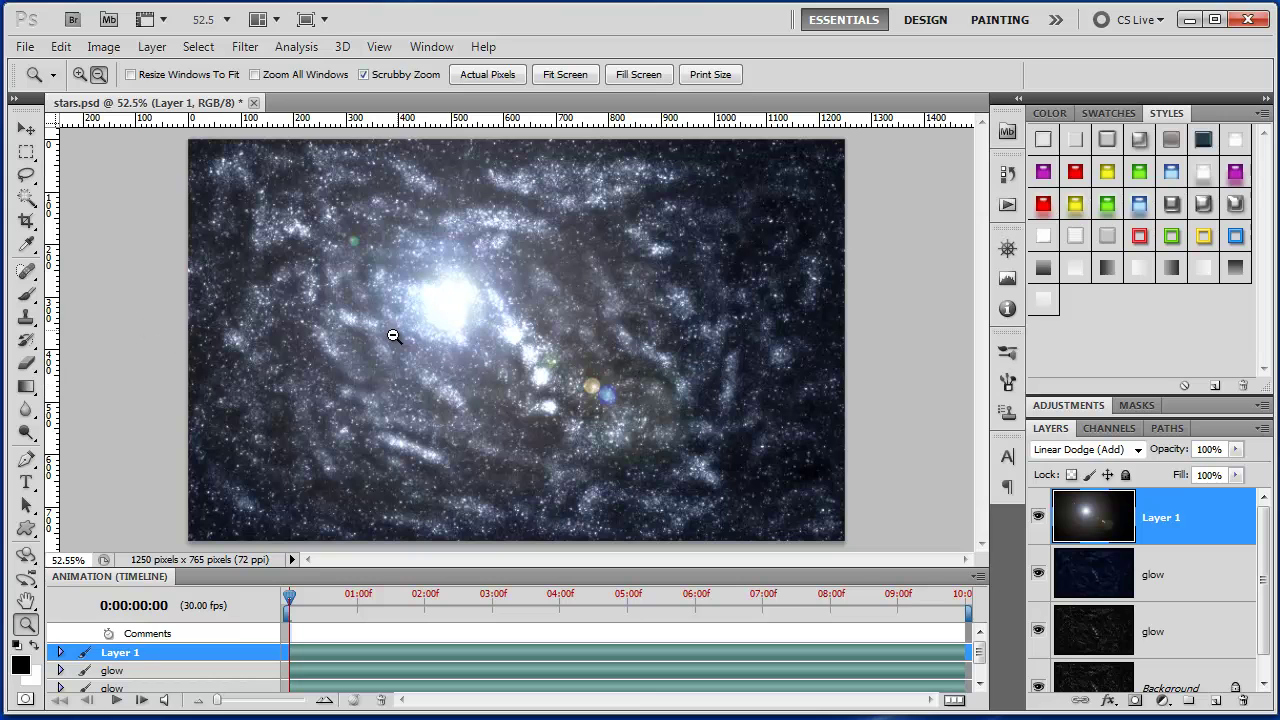
Free Transform the flare down to about 35% and centre it over the nebula core.
{"action": "key", "text": "ctrl+t"}
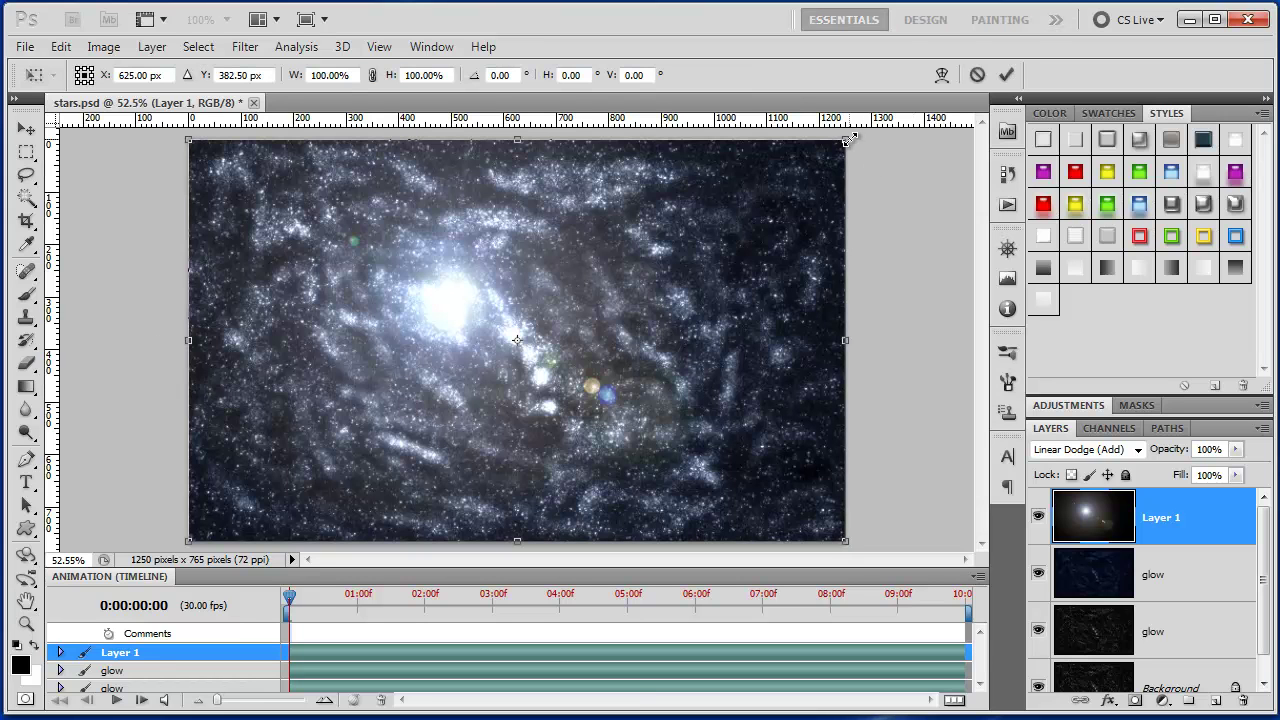
{"action": "left_click_drag", "start_coordinate": [849, 140], "coordinate": [442, 385]}
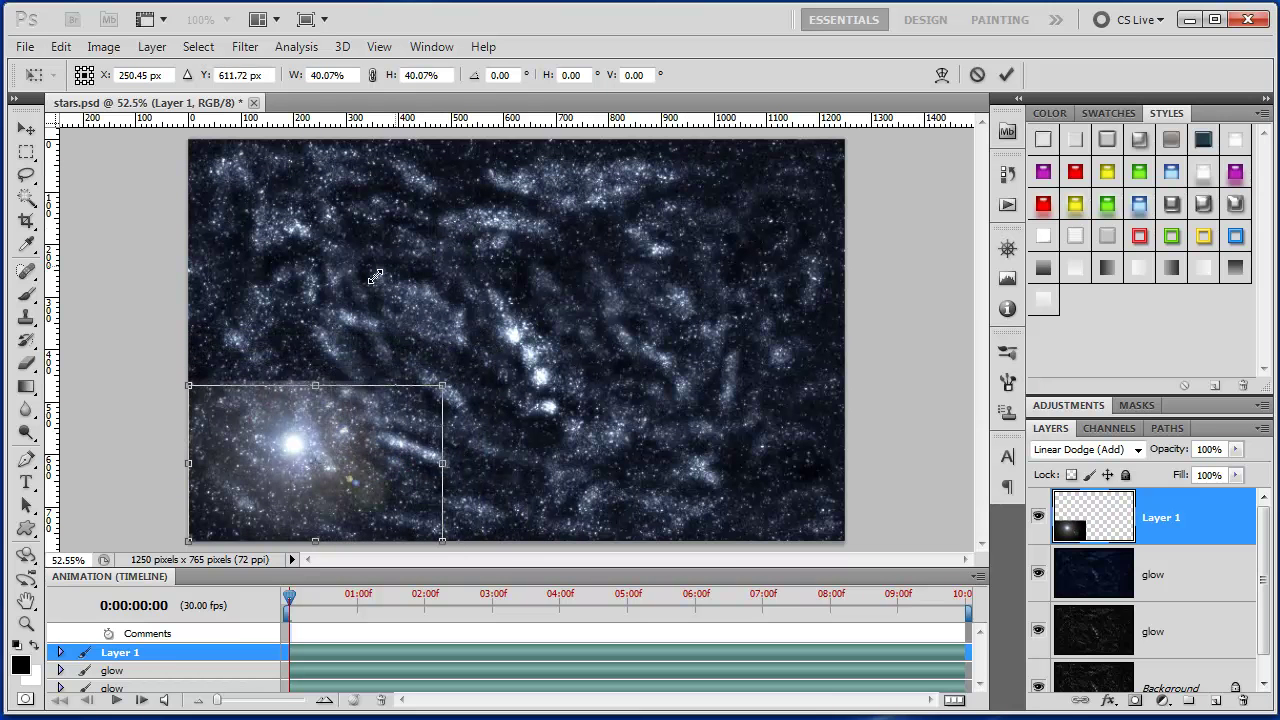
{"action": "mouse_move", "coordinate": [375, 277]}
{"action": "left_mouse_down"}
{"action": "mouse_move", "coordinate": [340, 297]}
{"action": "mouse_move", "coordinate": [357, 288]}
{"action": "left_mouse_up"}
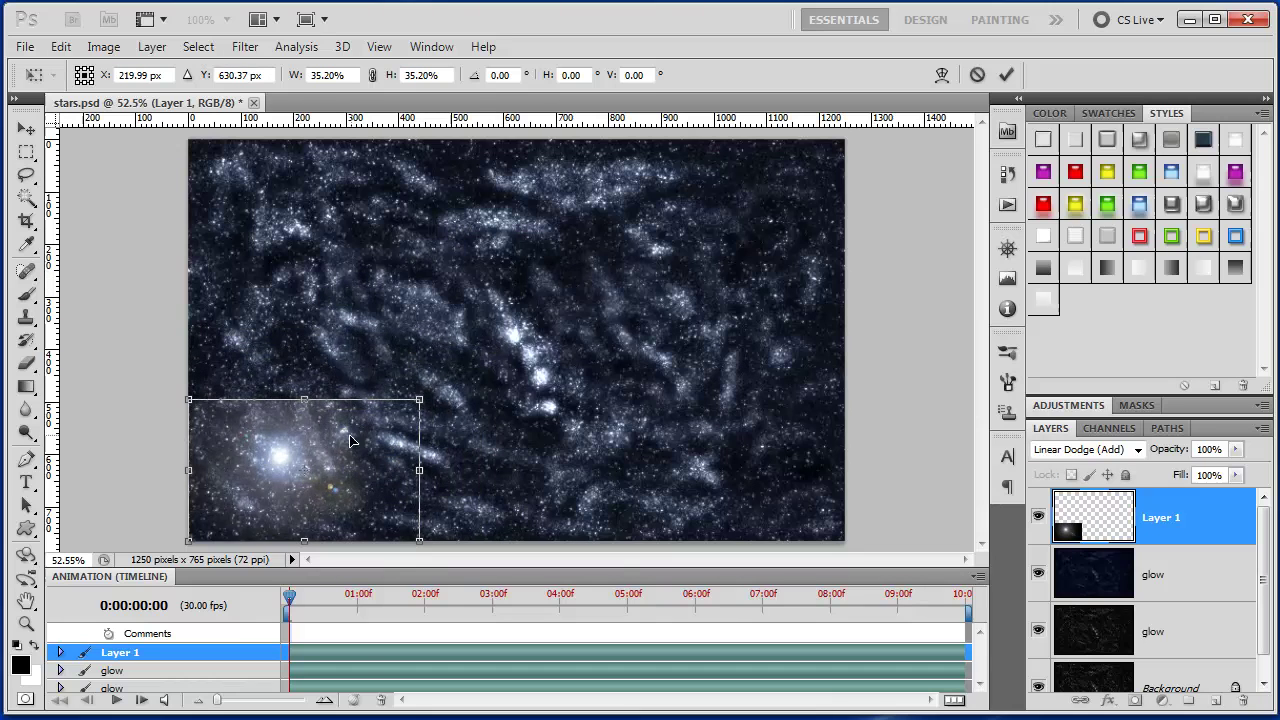
{"action": "left_click_drag", "start_coordinate": [350, 440], "coordinate": [568, 298]}
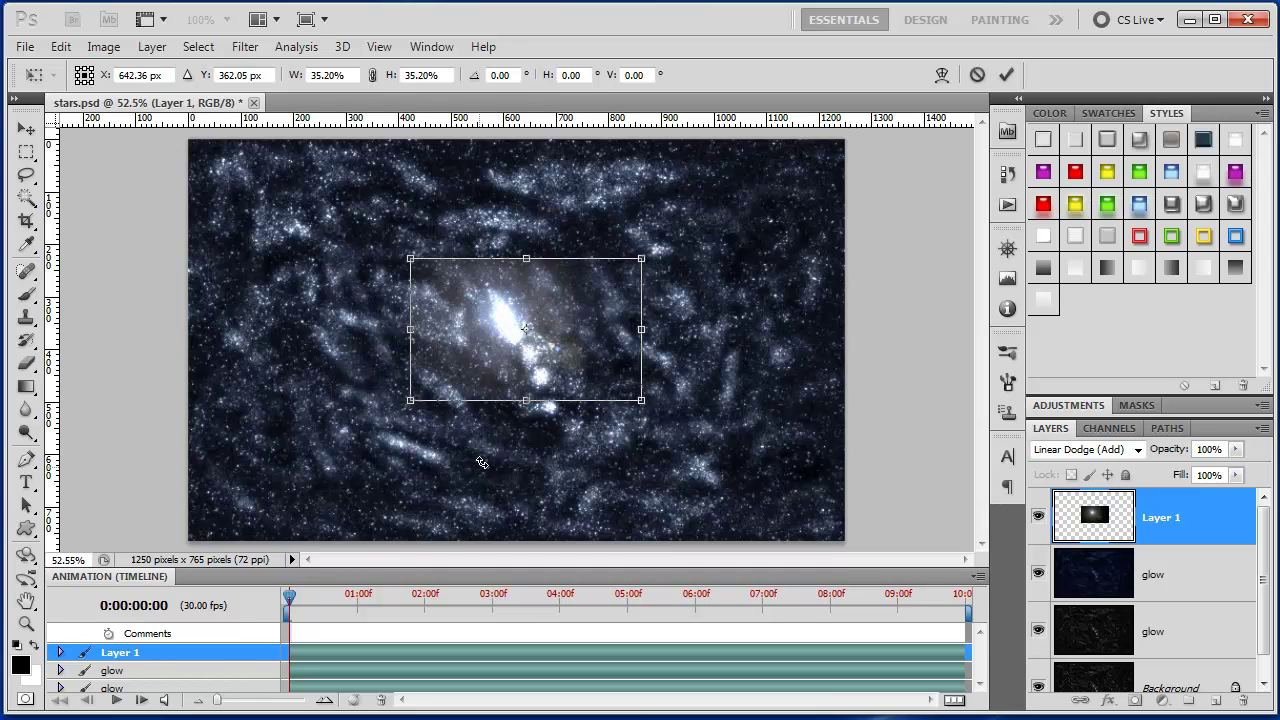
{"action": "mouse_move", "coordinate": [565, 300]}
{"action": "left_mouse_down"}
{"action": "mouse_move", "coordinate": [565, 287]}
{"action": "mouse_move", "coordinate": [566, 298]}
{"action": "left_mouse_up"}
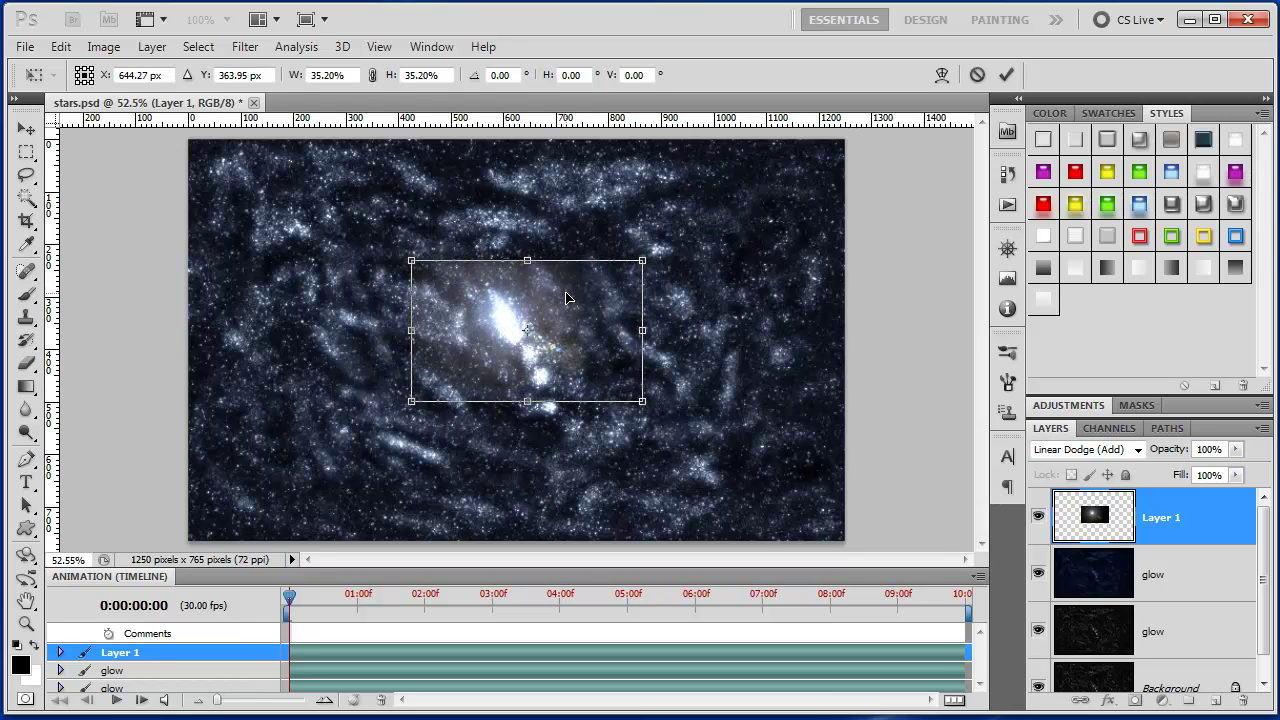
{"action": "left_click", "coordinate": [1008, 76]}
{"action": "key", "text": "z"}
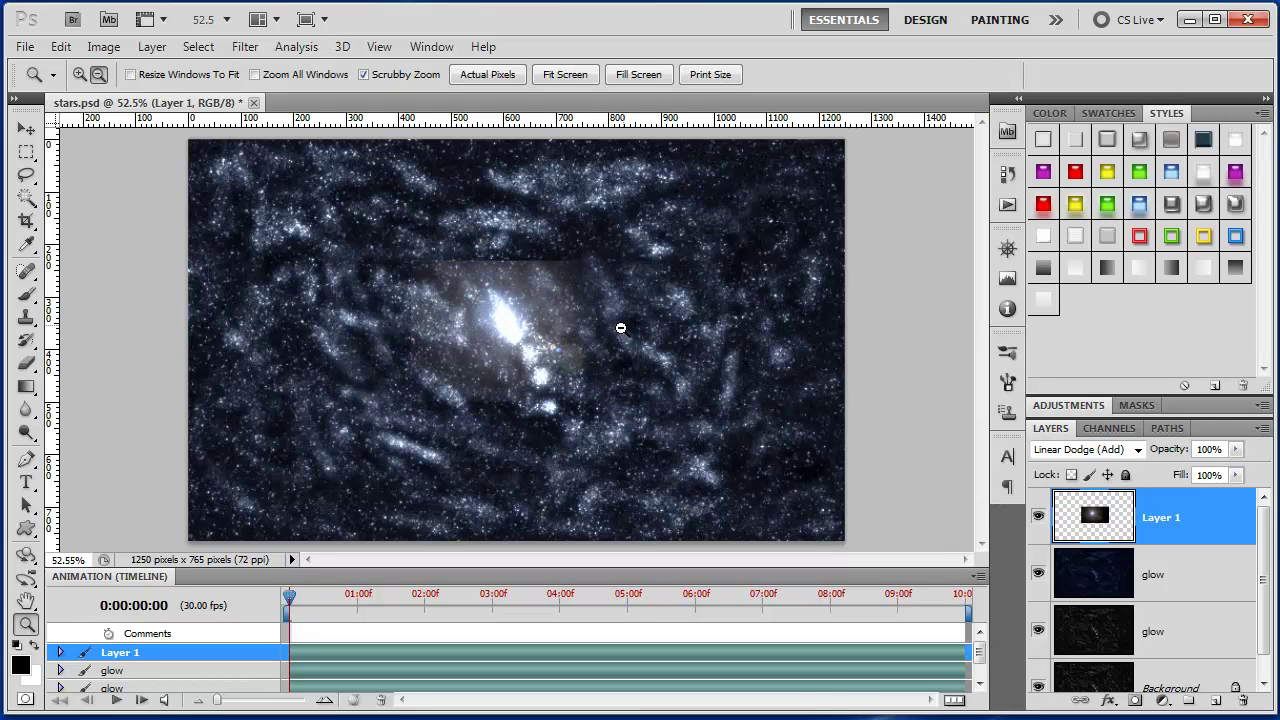
Set up the Eraser with a soft 49 px brush at 20% flow.
{"action": "left_click", "coordinate": [26, 363]}
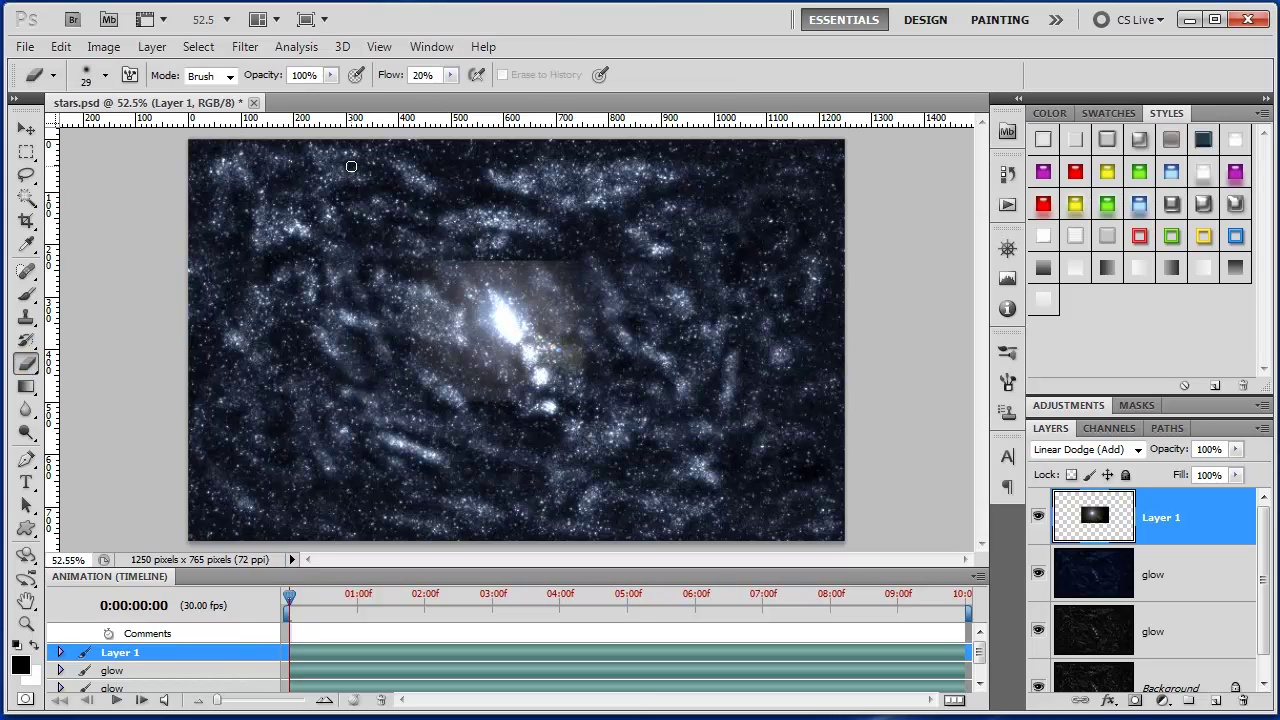
{"action": "left_click", "coordinate": [105, 75]}
{"action": "left_click_drag", "start_coordinate": [66, 129], "coordinate": [76, 128]}
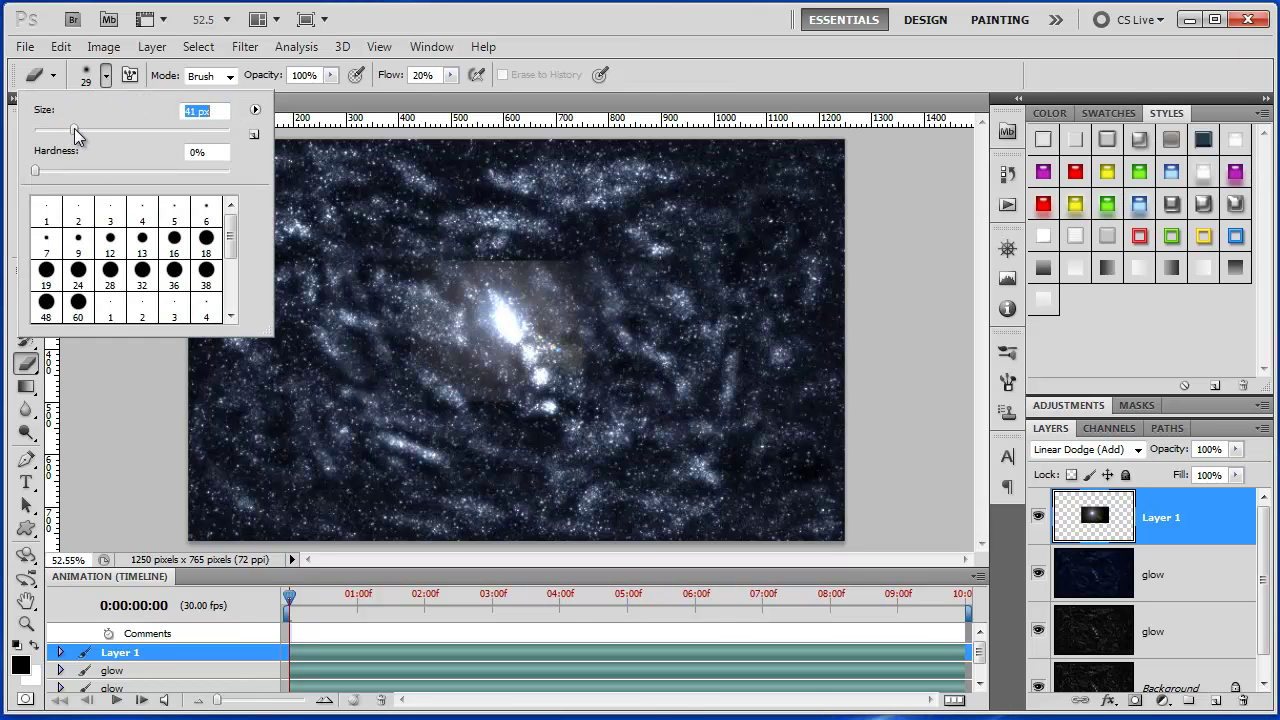
{"action": "left_click", "coordinate": [439, 258]}
Erase the flare's hard top, left and right box edges, then view at 100%.
{"action": "mouse_move", "coordinate": [439, 258]}
{"action": "left_mouse_down"}
{"action": "mouse_move", "coordinate": [510, 259]}
{"action": "mouse_move", "coordinate": [576, 275]}
{"action": "mouse_move", "coordinate": [543, 273]}
{"action": "mouse_move", "coordinate": [596, 289]}
{"action": "mouse_move", "coordinate": [524, 273]}
{"action": "mouse_move", "coordinate": [574, 313]}
{"action": "mouse_move", "coordinate": [568, 301]}
{"action": "mouse_move", "coordinate": [590, 354]}
{"action": "mouse_move", "coordinate": [564, 328]}
{"action": "mouse_move", "coordinate": [580, 377]}
{"action": "mouse_move", "coordinate": [564, 337]}
{"action": "mouse_move", "coordinate": [571, 389]}
{"action": "mouse_move", "coordinate": [614, 363]}
{"action": "left_mouse_up"}
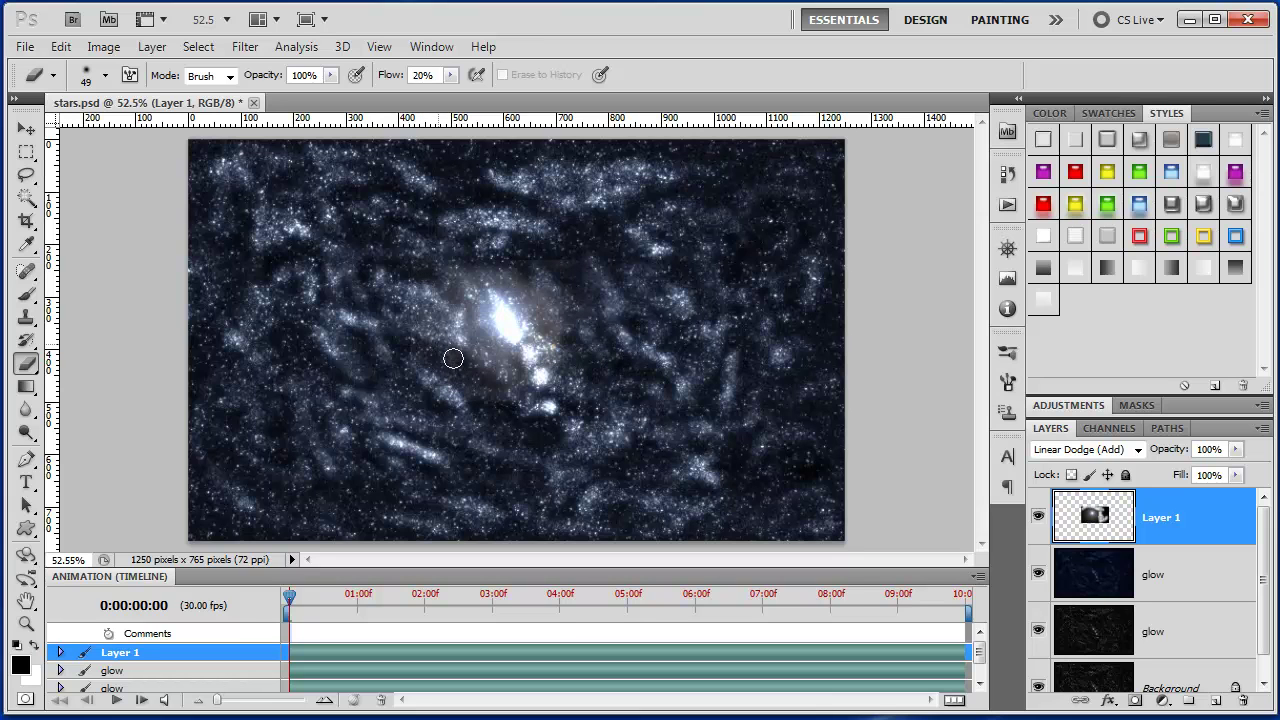
{"action": "mouse_move", "coordinate": [449, 335]}
{"action": "left_mouse_down"}
{"action": "mouse_move", "coordinate": [457, 306]}
{"action": "mouse_move", "coordinate": [443, 286]}
{"action": "left_mouse_up"}
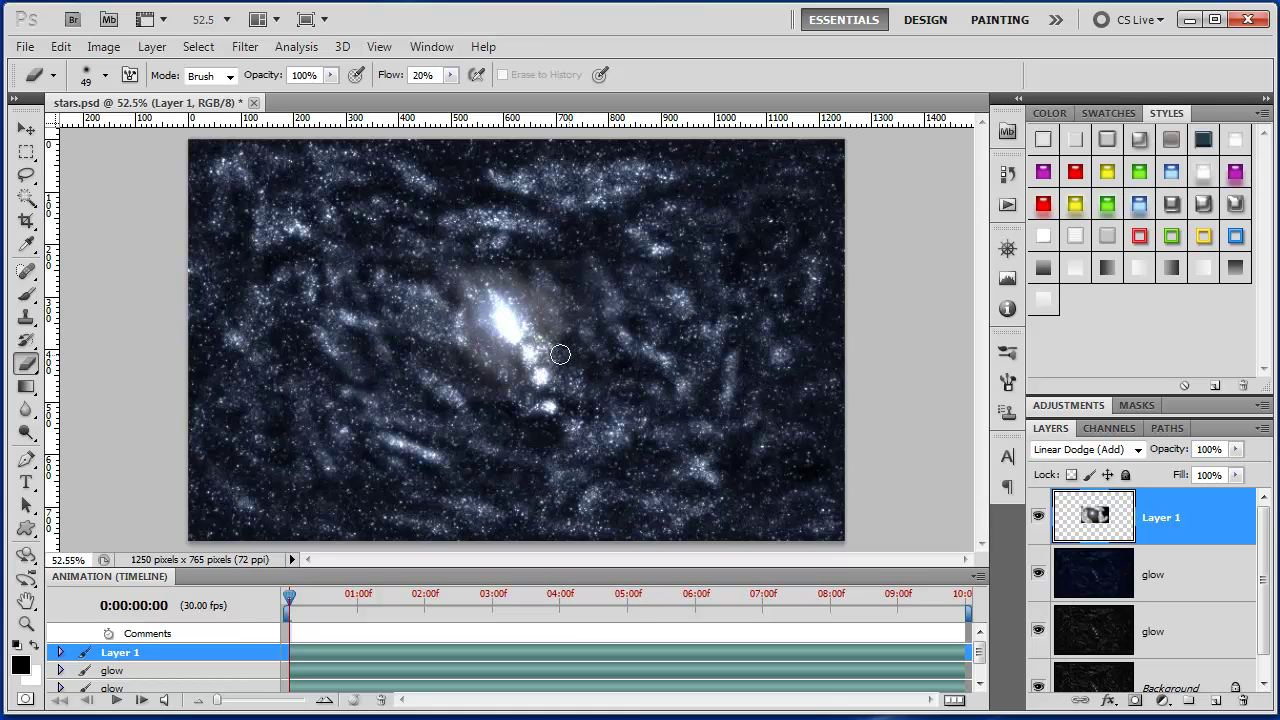
{"action": "mouse_move", "coordinate": [554, 324]}
{"action": "left_mouse_down"}
{"action": "mouse_move", "coordinate": [499, 370]}
{"action": "mouse_move", "coordinate": [444, 319]}
{"action": "mouse_move", "coordinate": [480, 368]}
{"action": "mouse_move", "coordinate": [540, 336]}
{"action": "mouse_move", "coordinate": [519, 283]}
{"action": "mouse_move", "coordinate": [501, 266]}
{"action": "mouse_move", "coordinate": [502, 277]}
{"action": "mouse_move", "coordinate": [482, 272]}
{"action": "mouse_move", "coordinate": [520, 276]}
{"action": "mouse_move", "coordinate": [489, 273]}
{"action": "mouse_move", "coordinate": [549, 322]}
{"action": "left_mouse_up"}
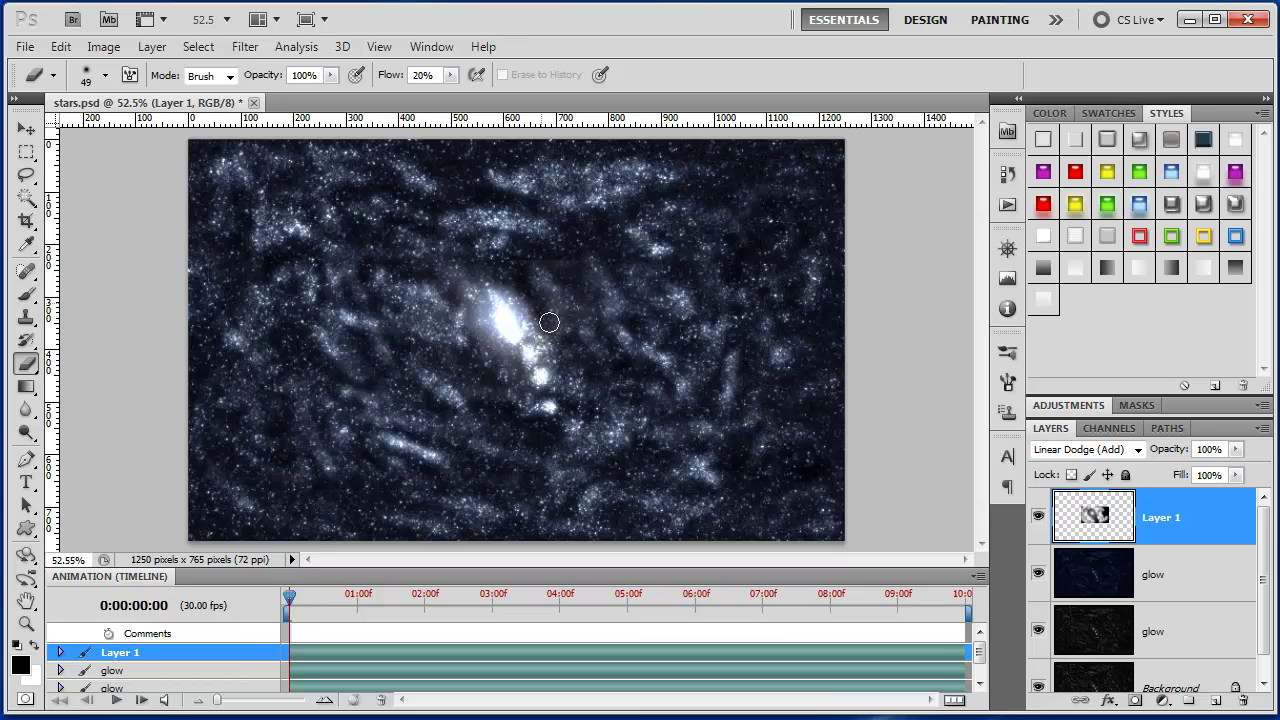
{"action": "mouse_move", "coordinate": [469, 376]}
{"action": "left_mouse_down"}
{"action": "mouse_move", "coordinate": [466, 324]}
{"action": "mouse_move", "coordinate": [477, 342]}
{"action": "mouse_move", "coordinate": [446, 290]}
{"action": "mouse_move", "coordinate": [454, 316]}
{"action": "mouse_move", "coordinate": [462, 271]}
{"action": "mouse_move", "coordinate": [475, 276]}
{"action": "mouse_move", "coordinate": [444, 300]}
{"action": "left_mouse_up"}
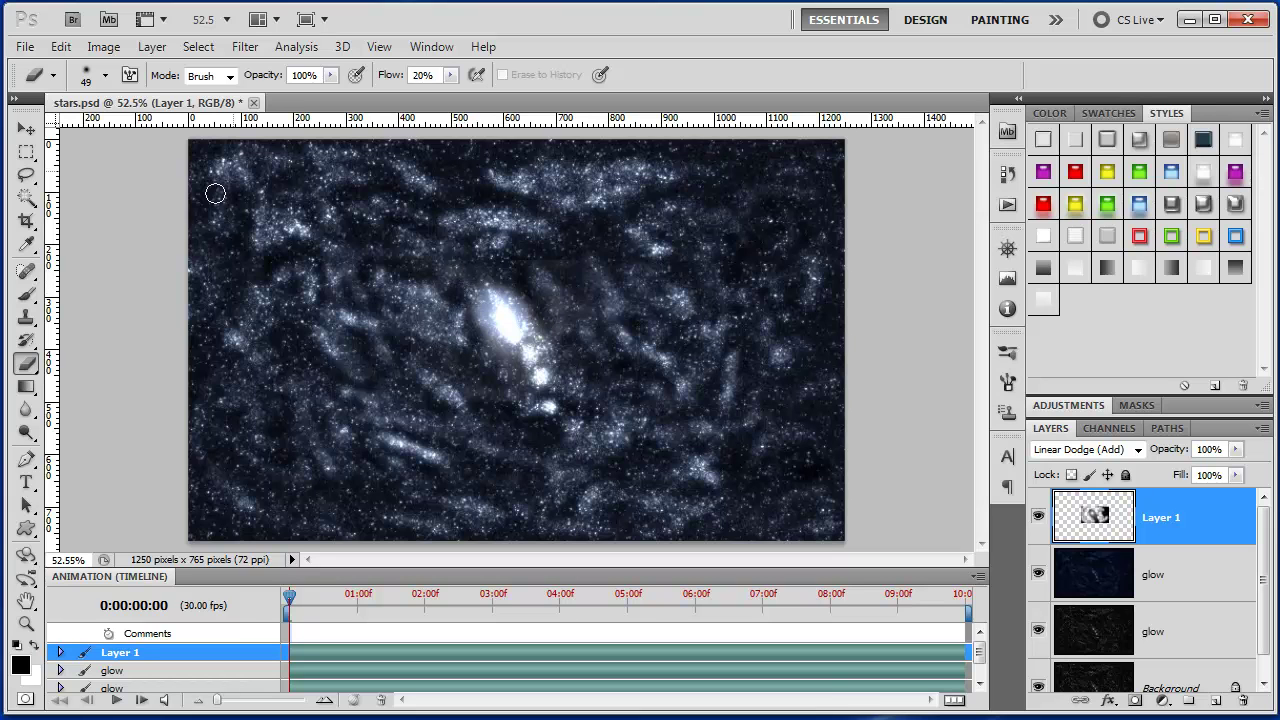
{"action": "left_click", "coordinate": [26, 624]}
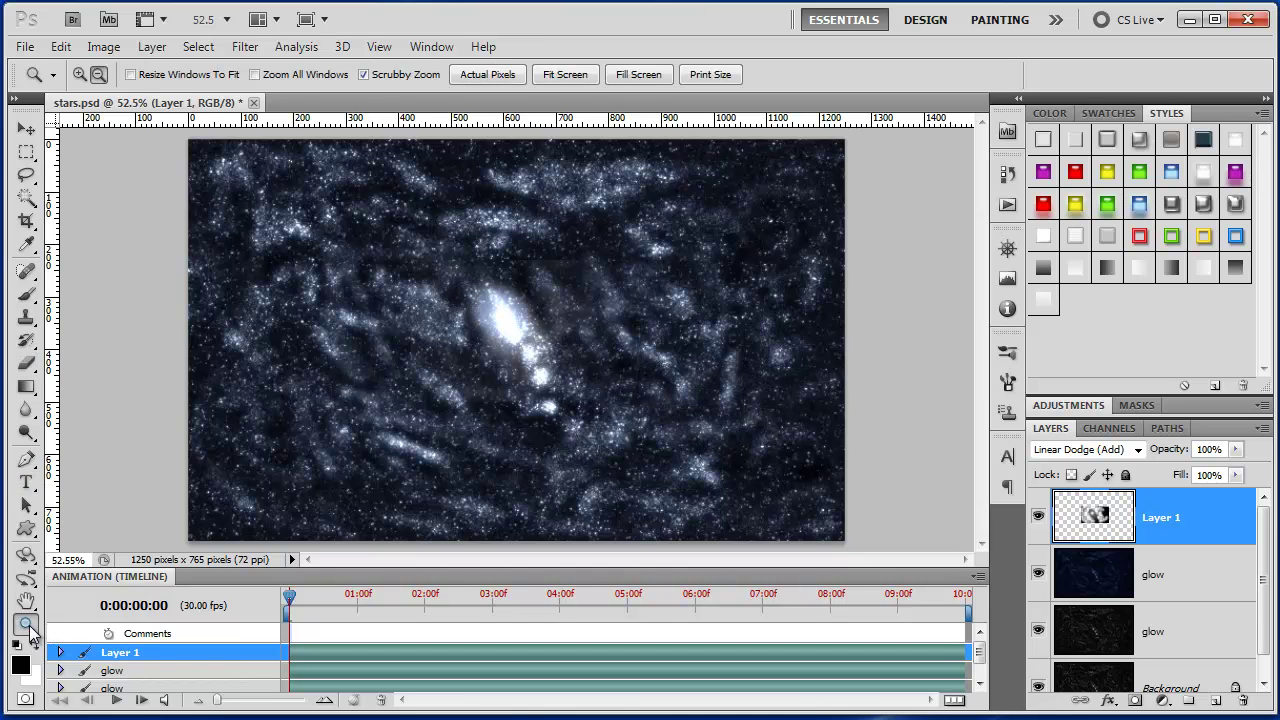
{"action": "double_click", "coordinate": [27, 626]}
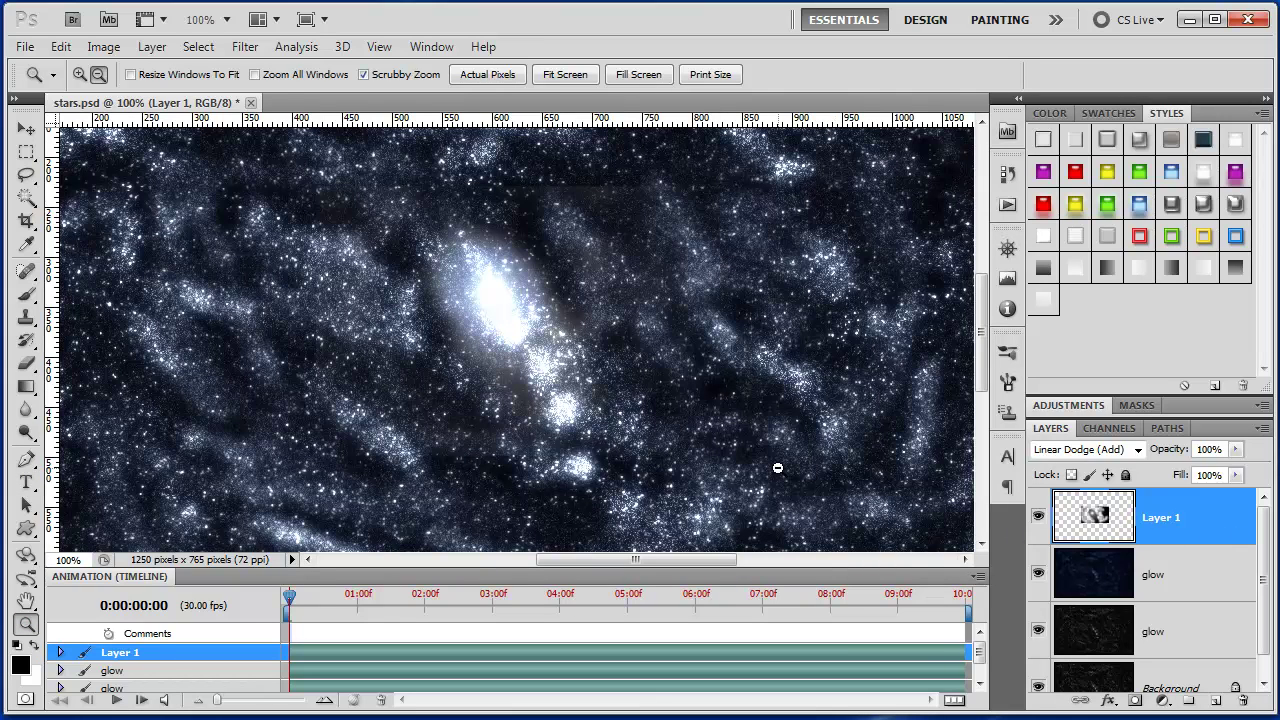
Duplicate the flare layer, move the copy left of the core, and shrink it to about 55%.
{"action": "key", "text": "ctrl+j"}
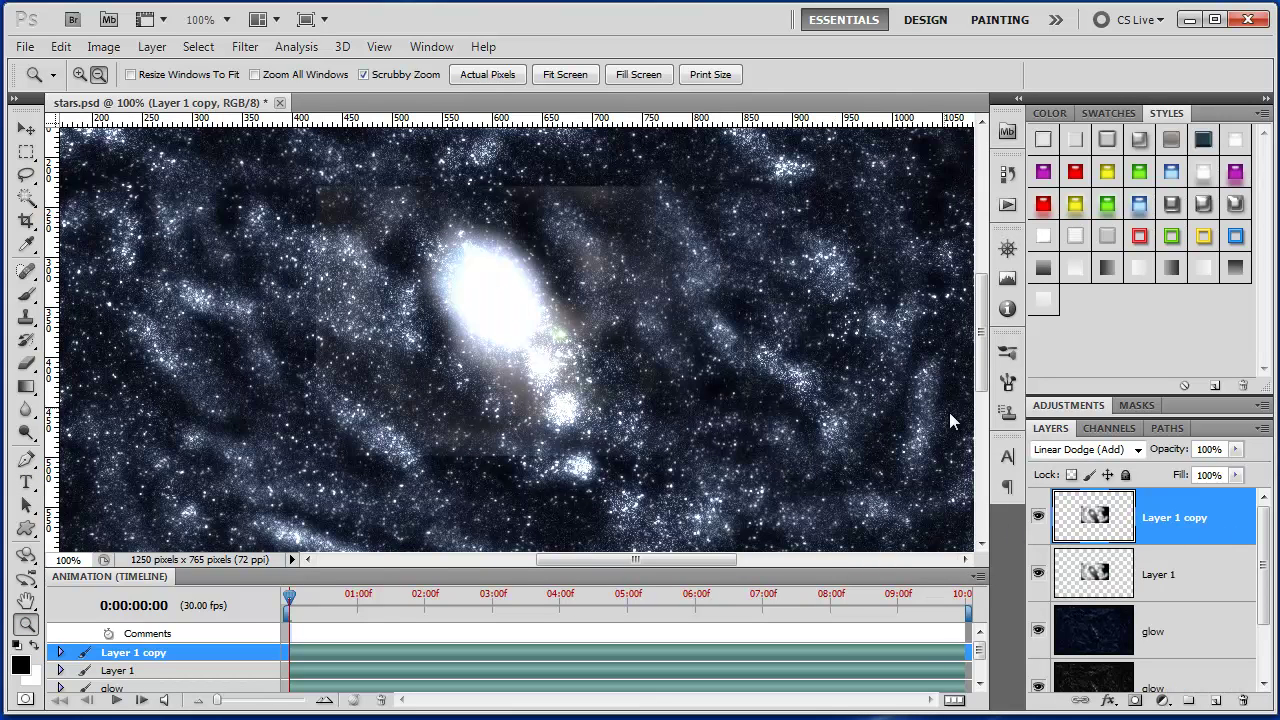
{"action": "left_click", "coordinate": [26, 128]}
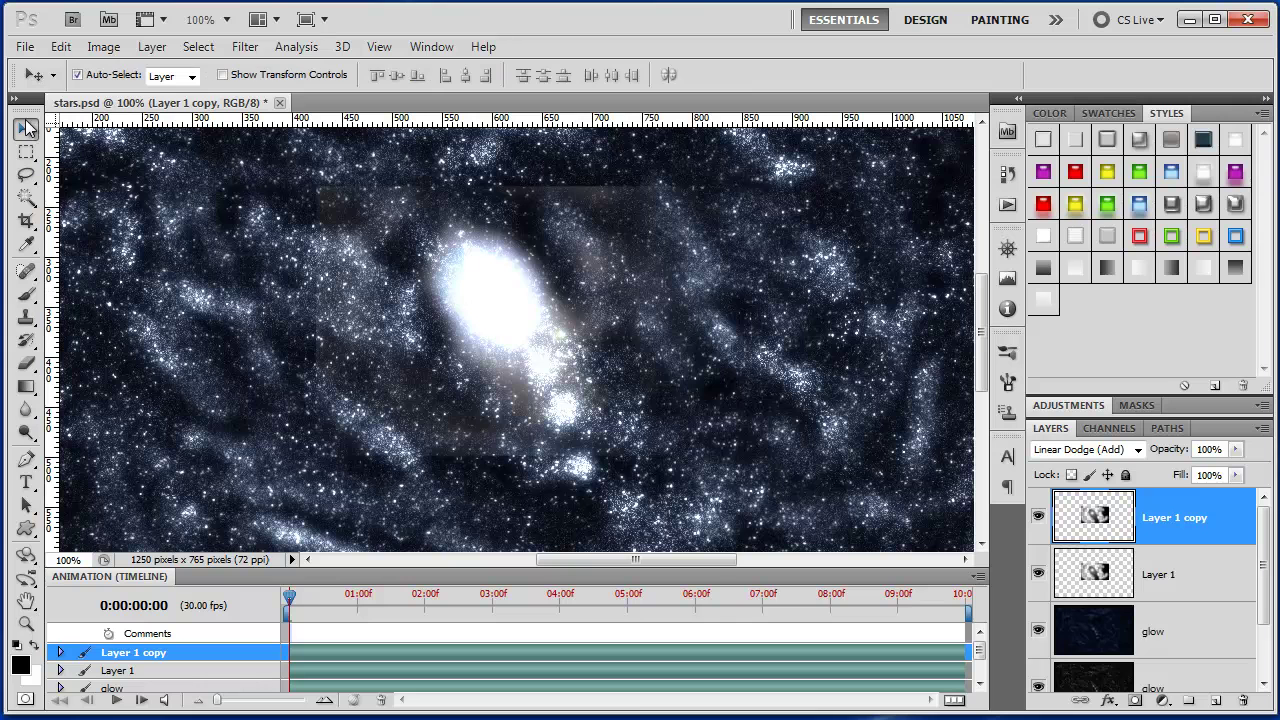
{"action": "left_click_drag", "start_coordinate": [476, 307], "coordinate": [338, 412]}
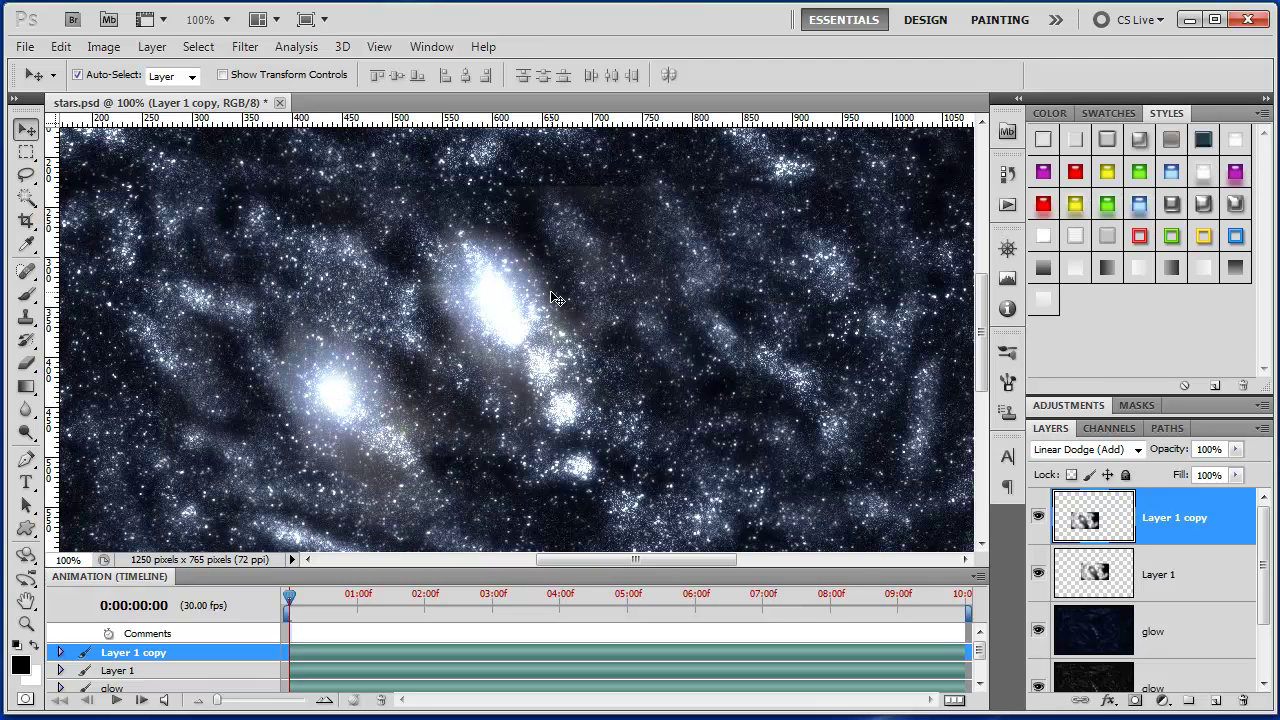
{"action": "key", "text": "ctrl+t"}
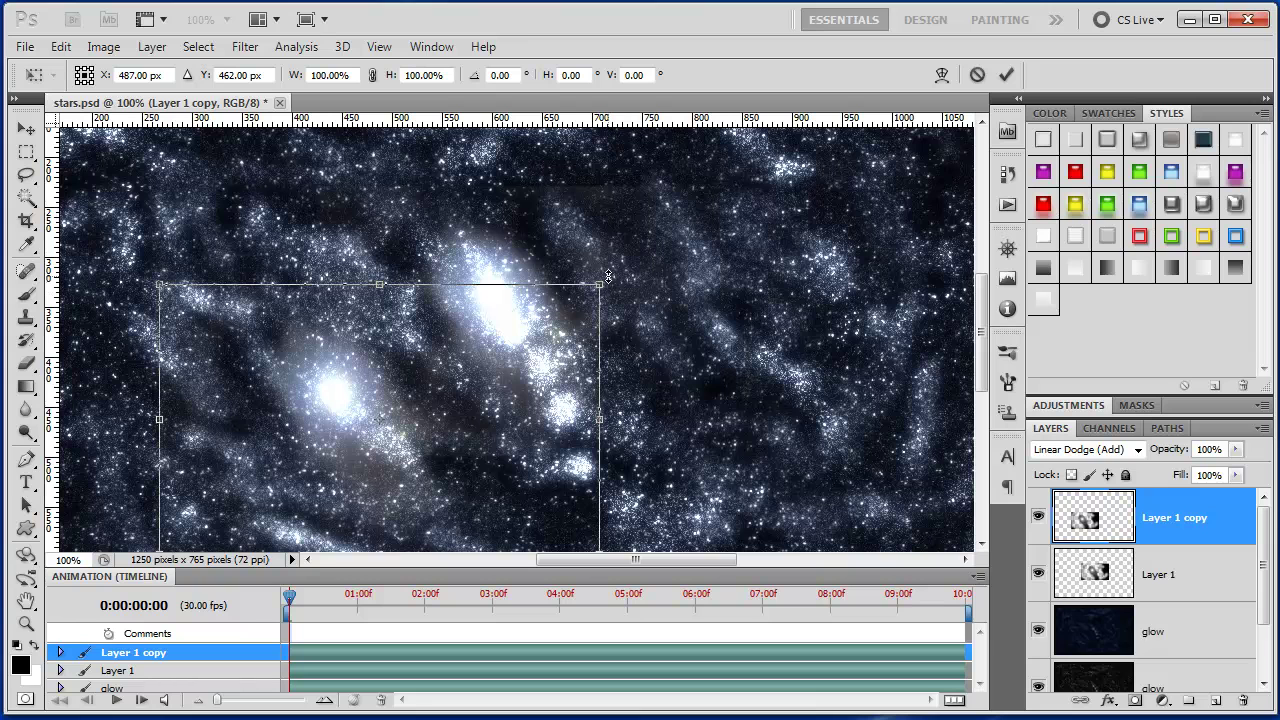
{"action": "left_click_drag", "start_coordinate": [607, 283], "coordinate": [385, 371]}
{"action": "left_click_drag", "start_coordinate": [358, 444], "coordinate": [468, 305]}
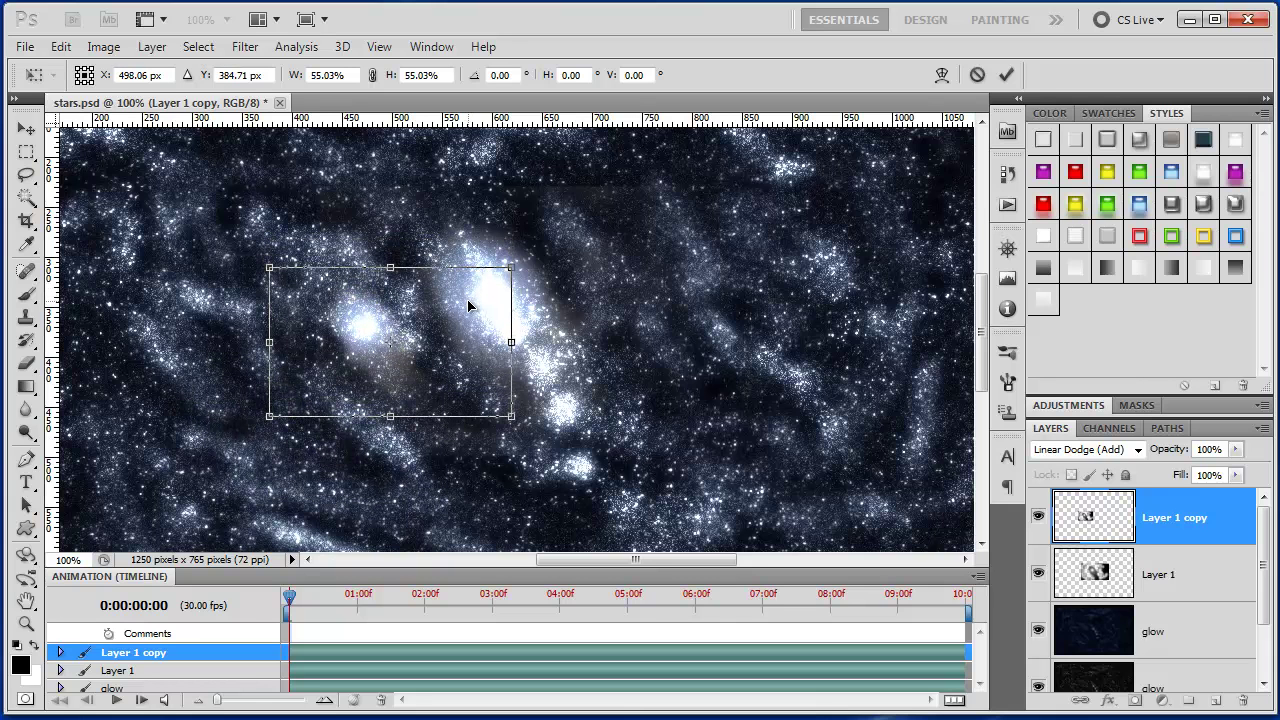
{"action": "left_click", "coordinate": [1007, 76]}
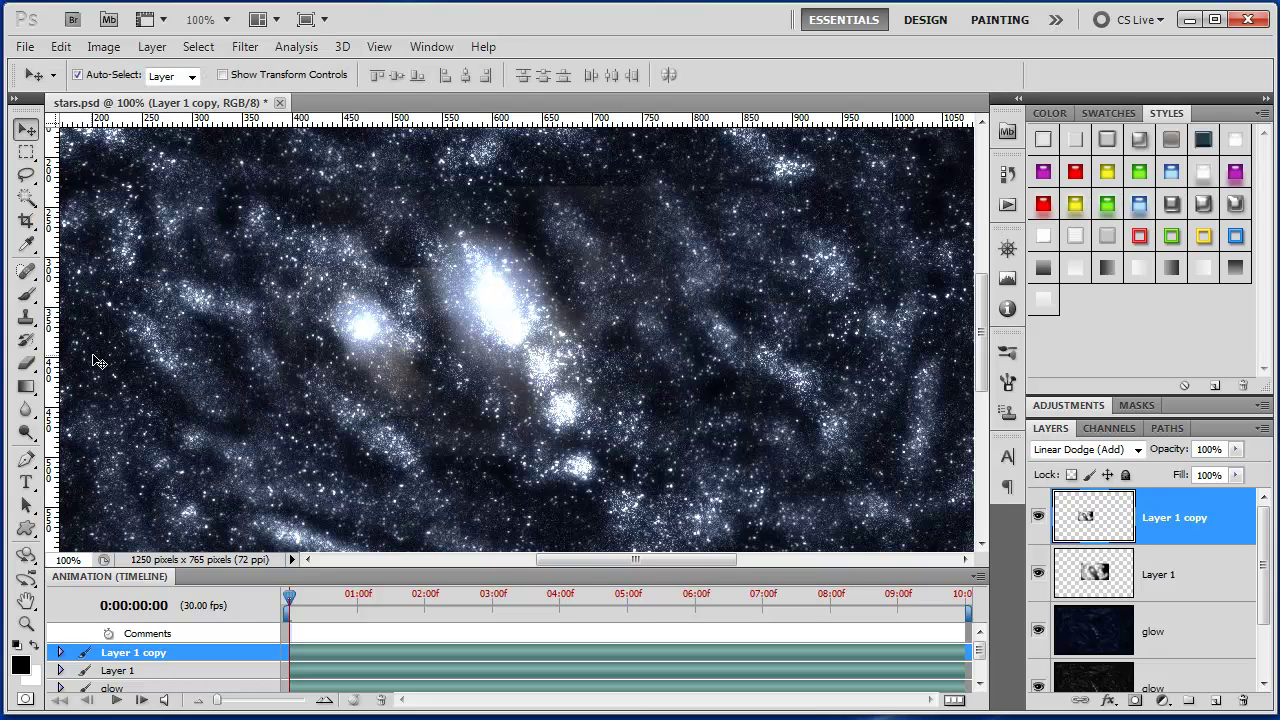
{"action": "left_click", "coordinate": [26, 363]}
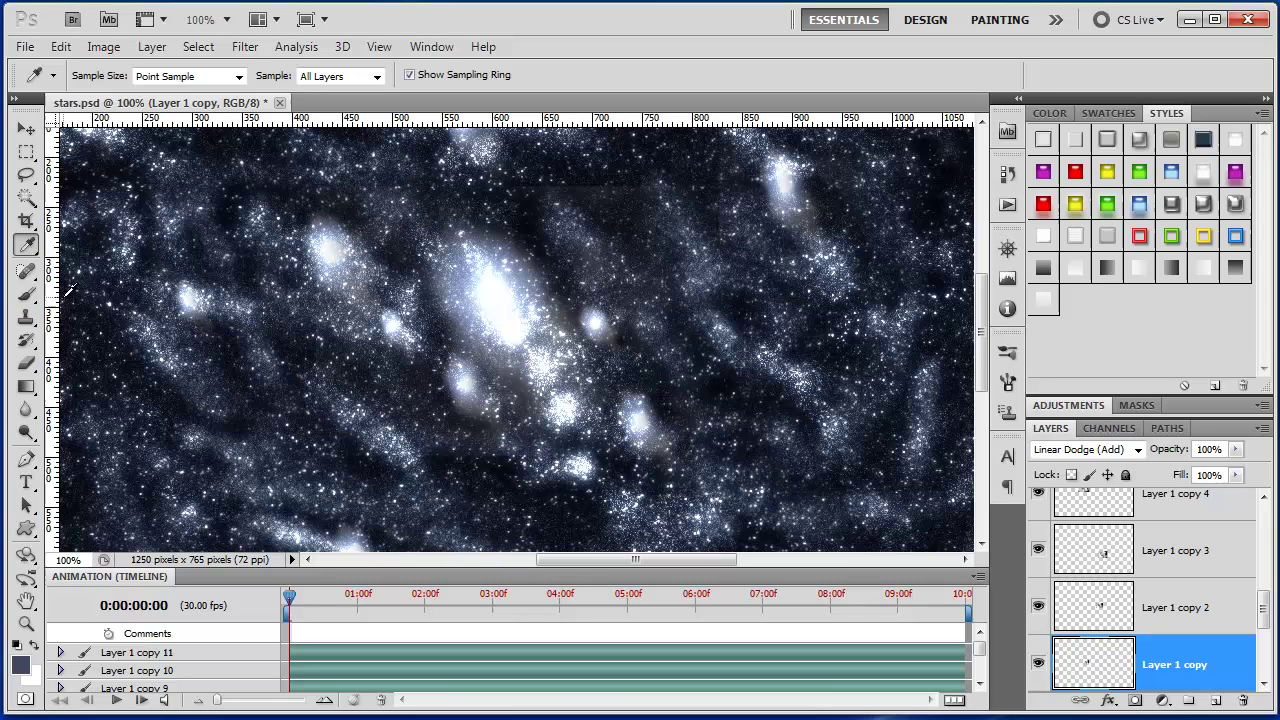
Choose the Brush tool and review its saved tool presets.
{"action": "left_click", "coordinate": [28, 296]}
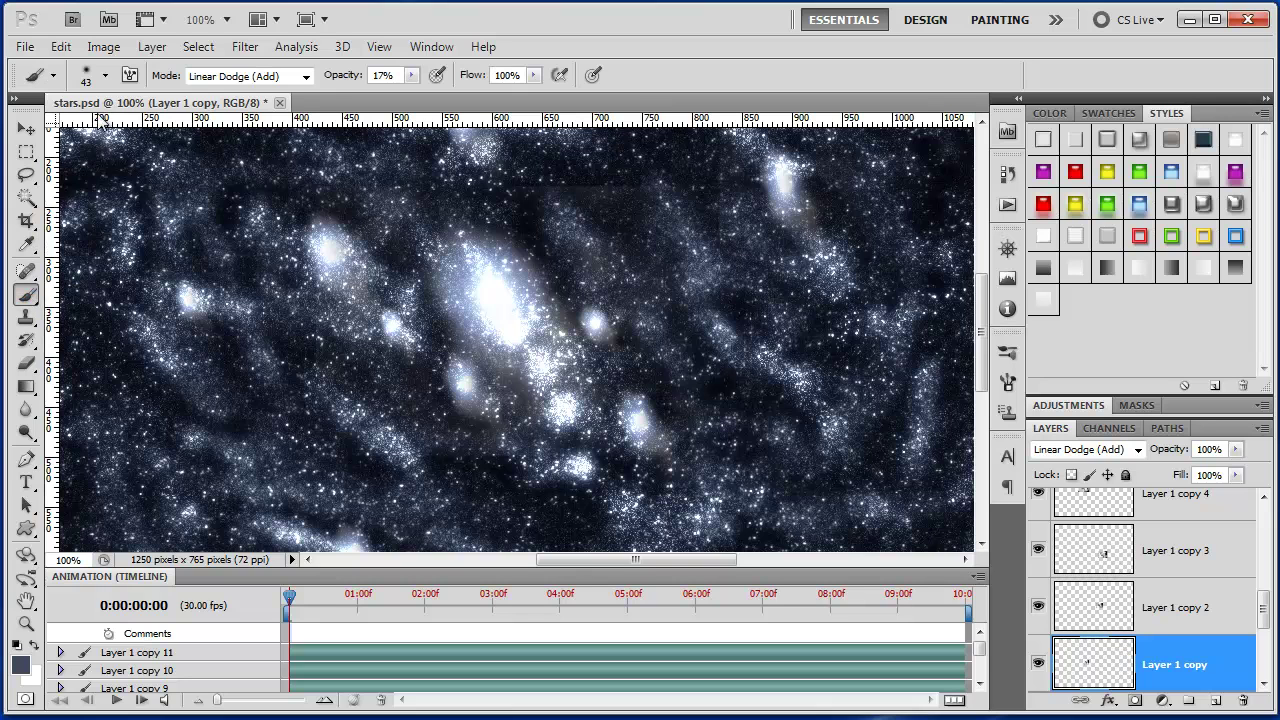
{"action": "left_click", "coordinate": [55, 76]}
{"action": "left_click", "coordinate": [260, 110]}
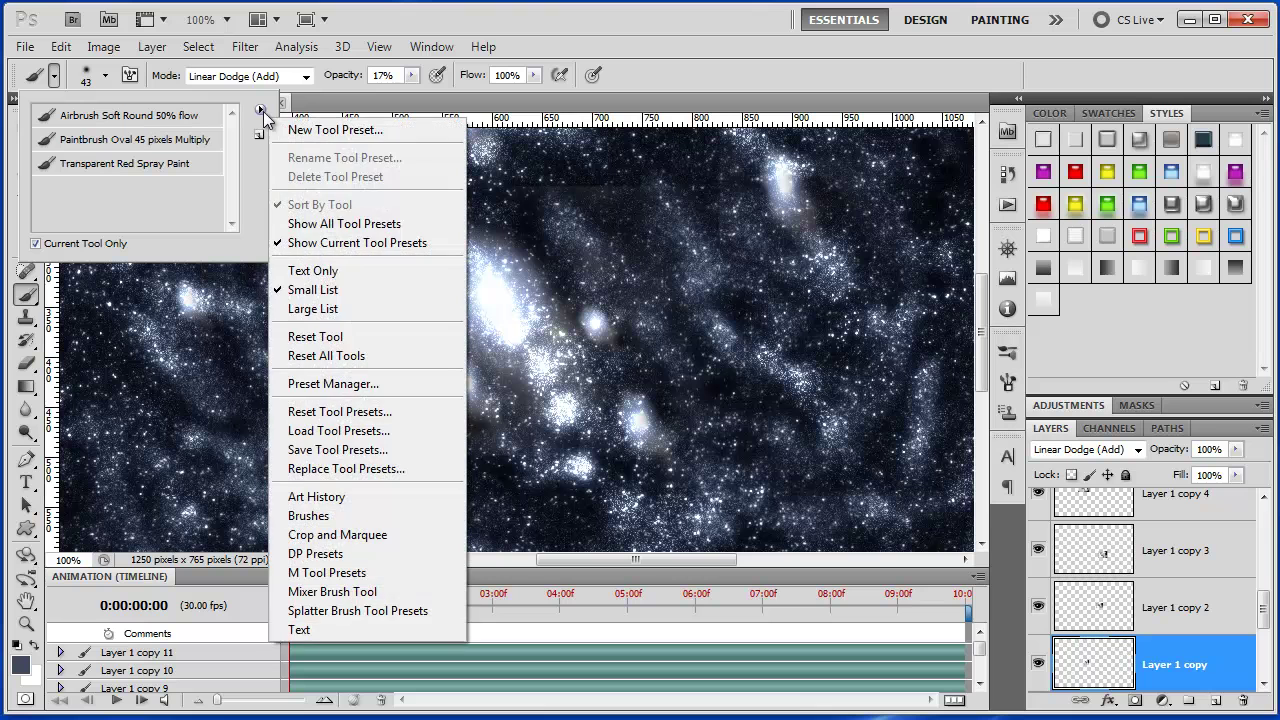
{"action": "left_click", "coordinate": [701, 61]}
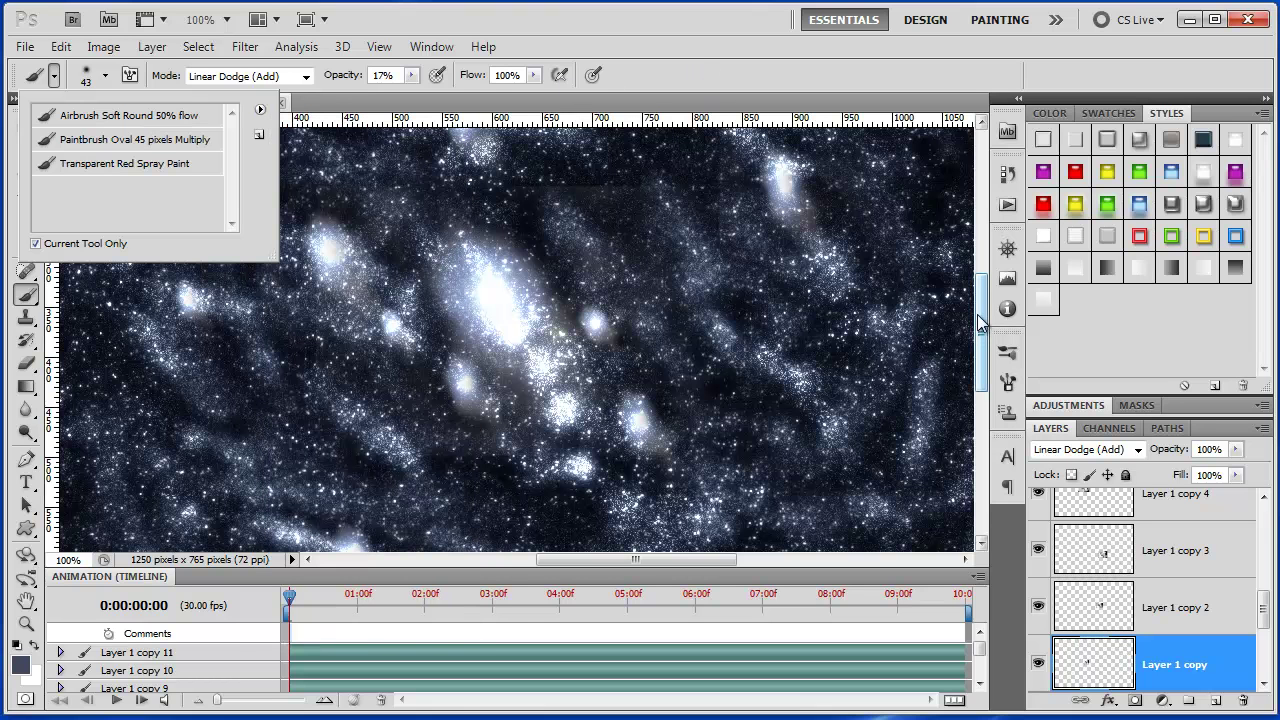
Enable Texture on the brush tip and pick a texture pattern in the Brush panel.
{"action": "left_click", "coordinate": [1004, 383]}
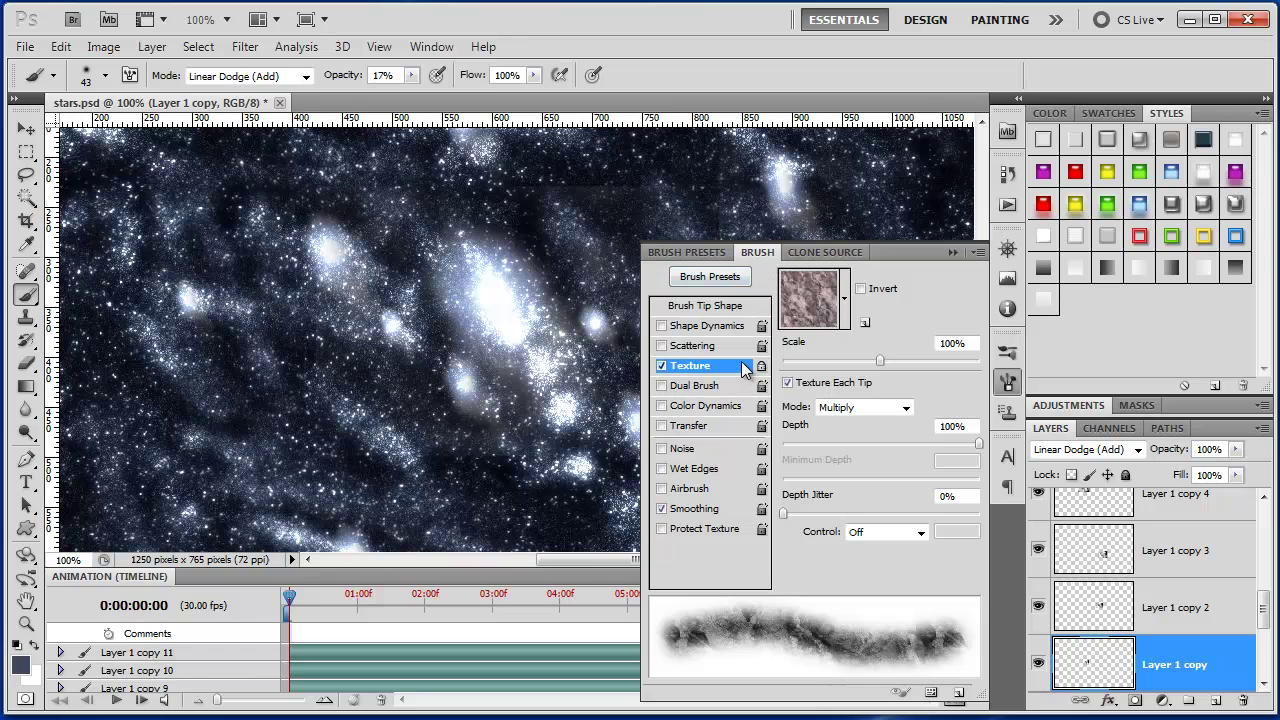
{"action": "left_click", "coordinate": [845, 299]}
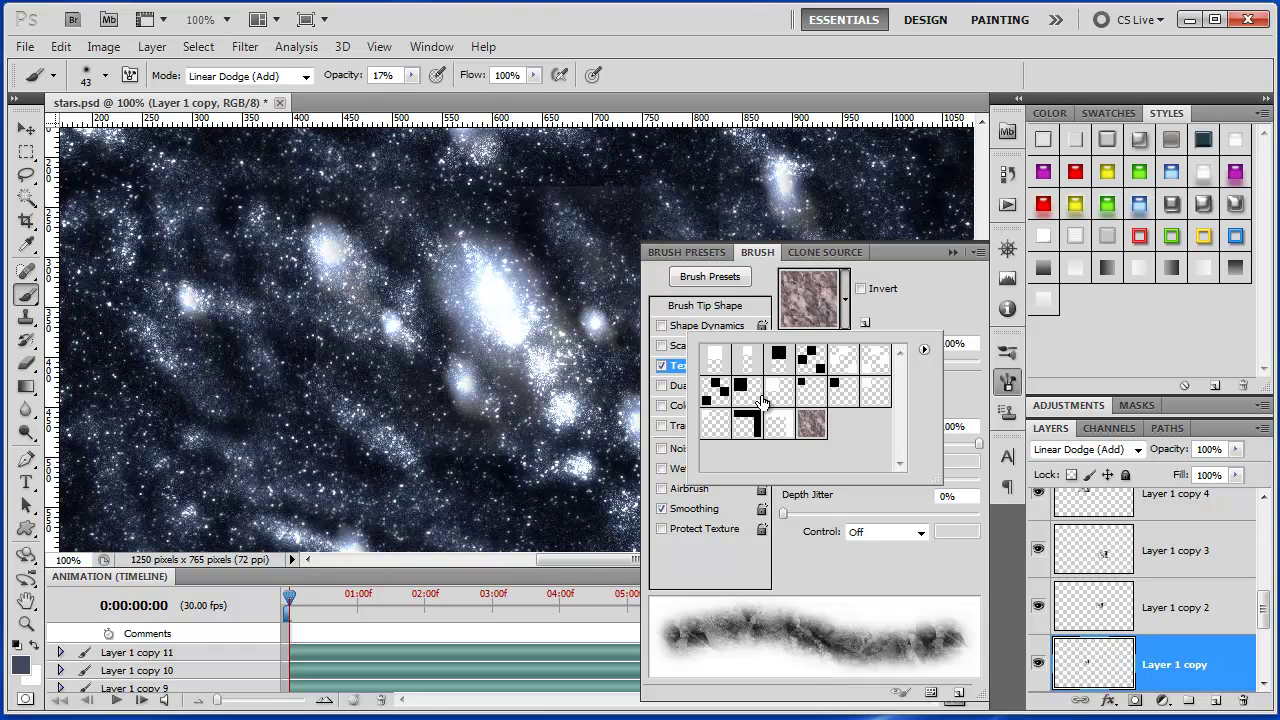
{"action": "left_click", "coordinate": [847, 303]}
{"action": "left_click", "coordinate": [847, 303]}
{"action": "left_click", "coordinate": [862, 327]}
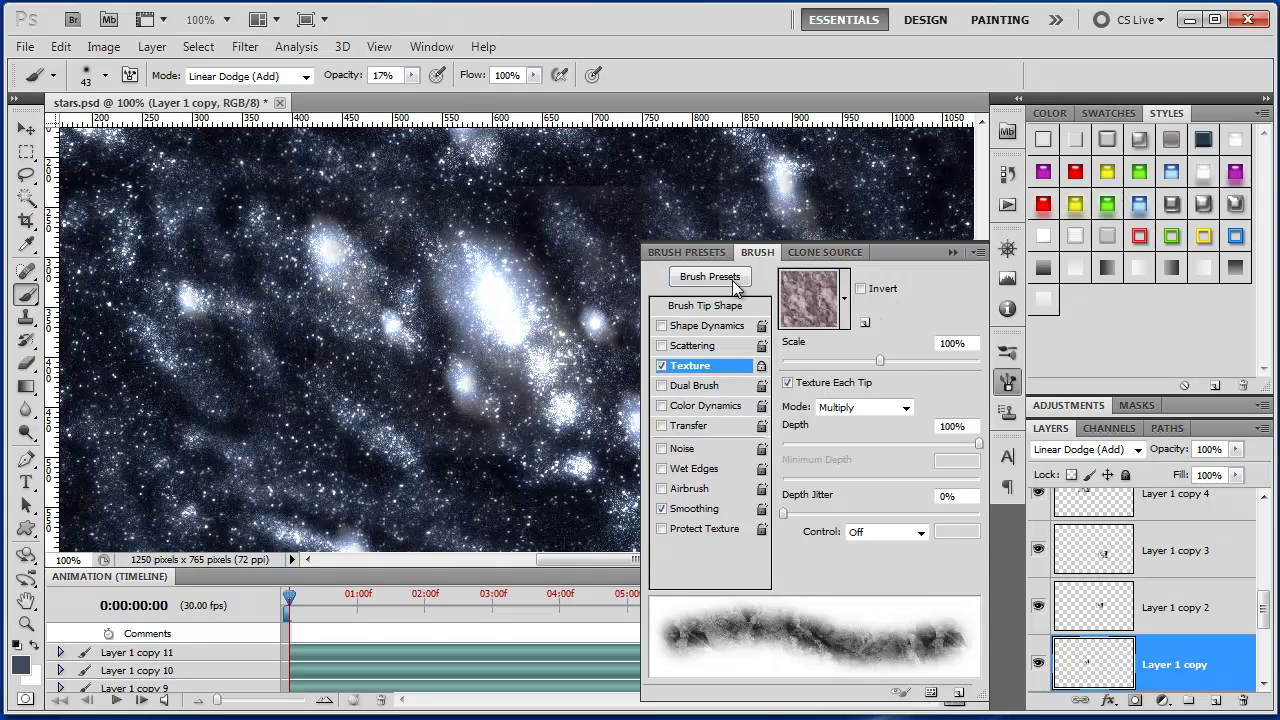
{"action": "left_click", "coordinate": [944, 249]}
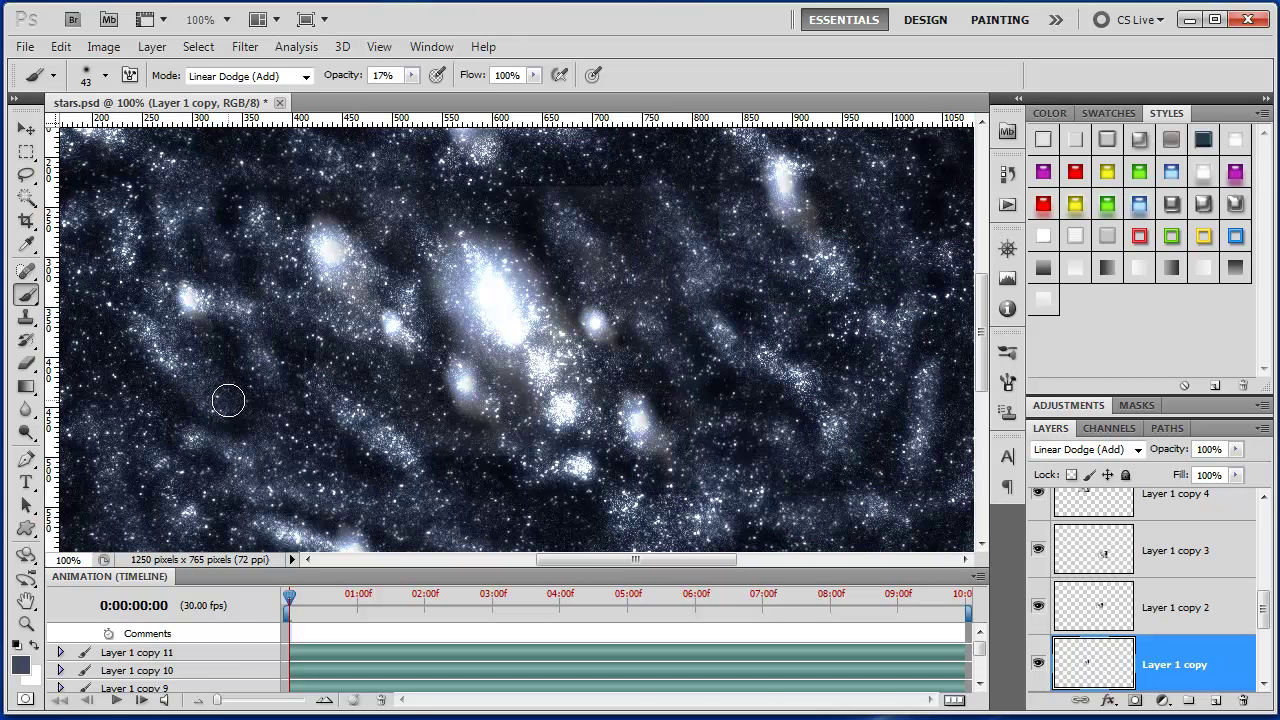
Set the foreground colour to a bright saturated magenta.
{"action": "left_click", "coordinate": [31, 247]}
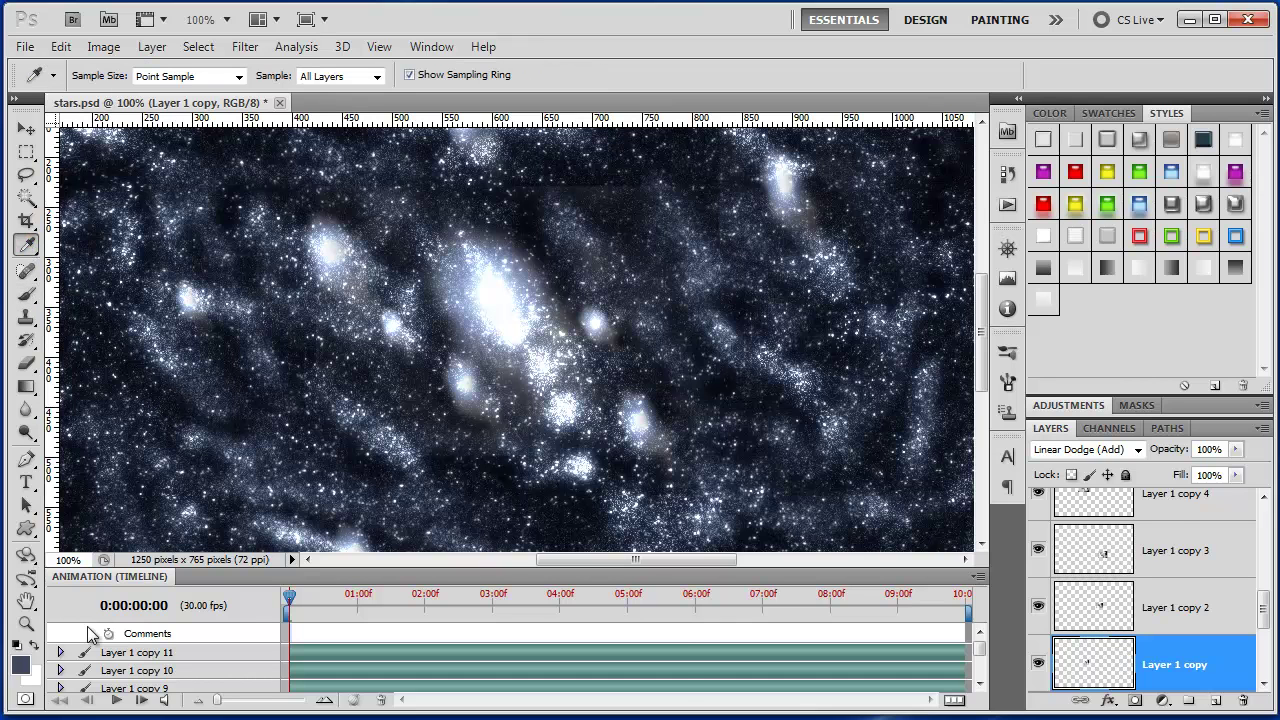
{"action": "left_click", "coordinate": [22, 667]}
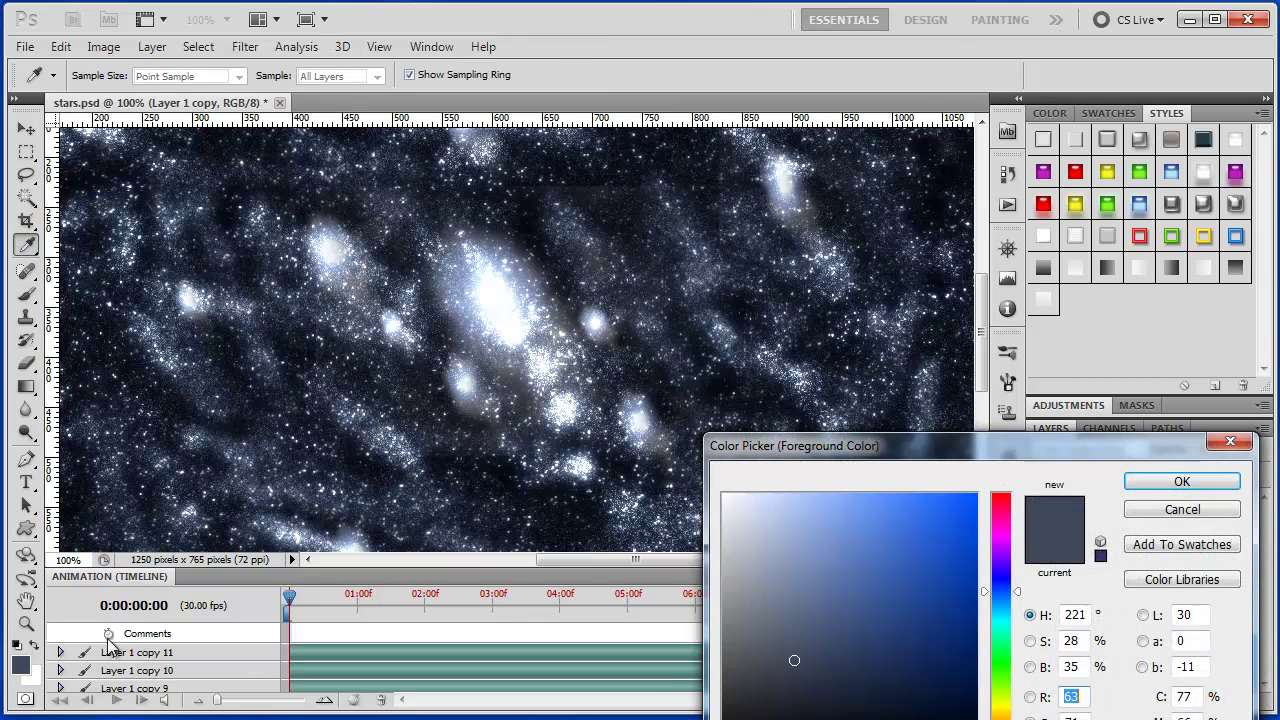
{"action": "left_click", "coordinate": [1004, 534]}
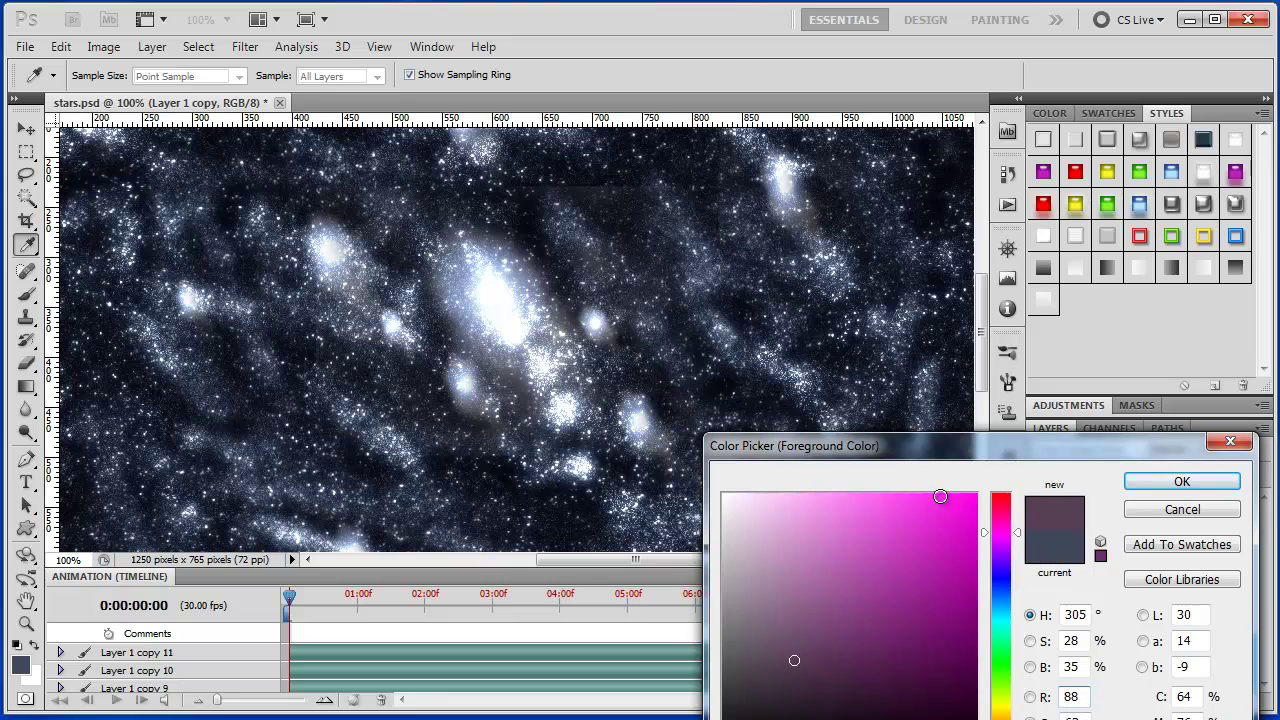
{"action": "left_click", "coordinate": [965, 514]}
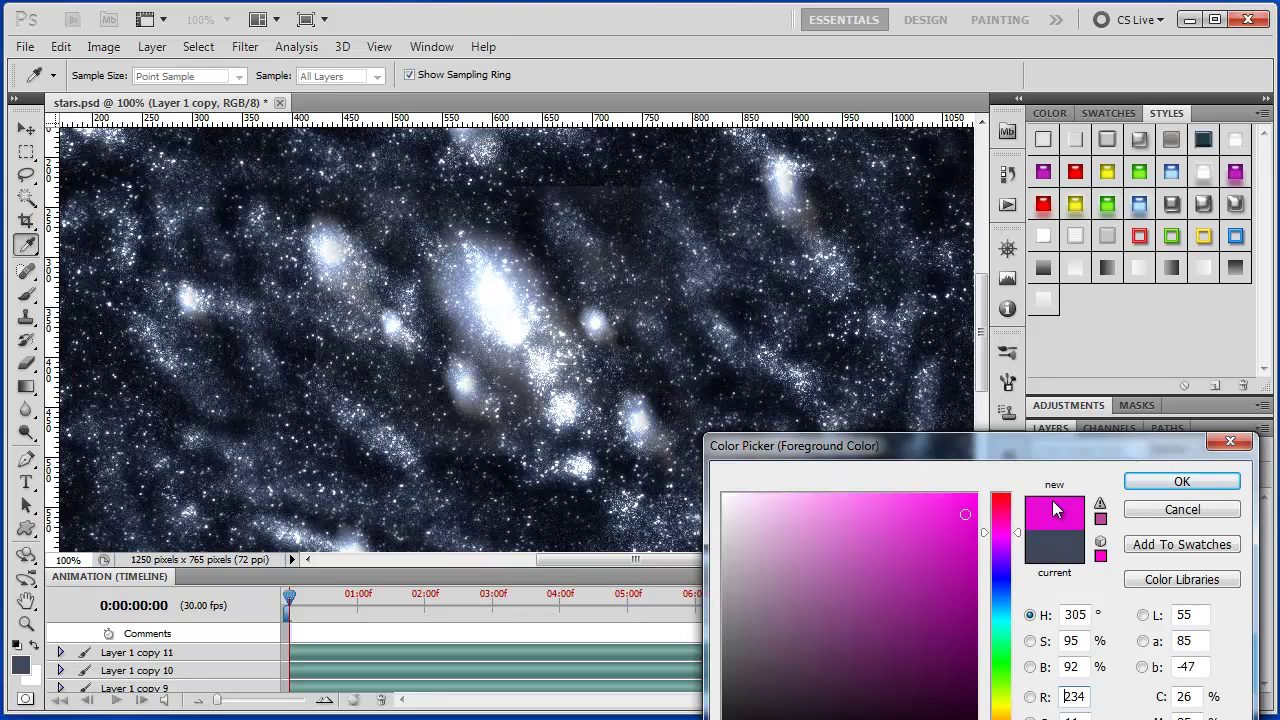
{"action": "left_click", "coordinate": [1210, 484]}
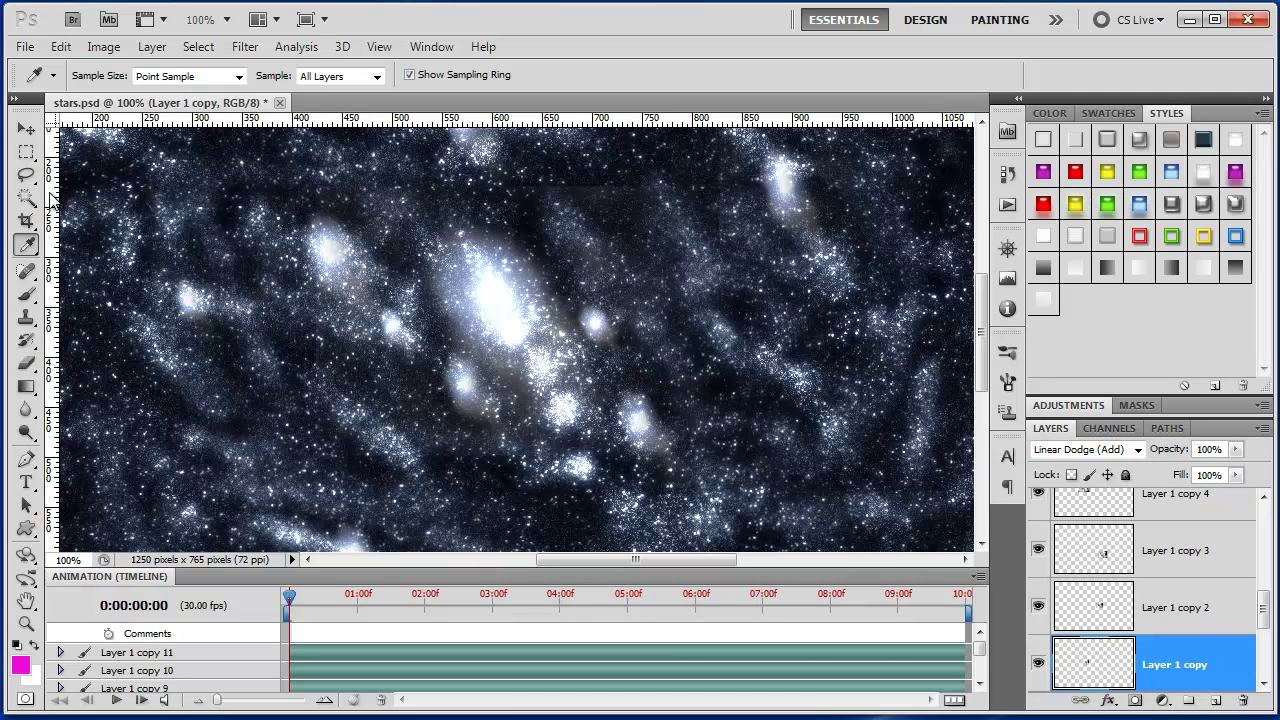
Paint a faint magenta streak beside the core with a 31 px brush.
{"action": "left_click", "coordinate": [27, 294]}
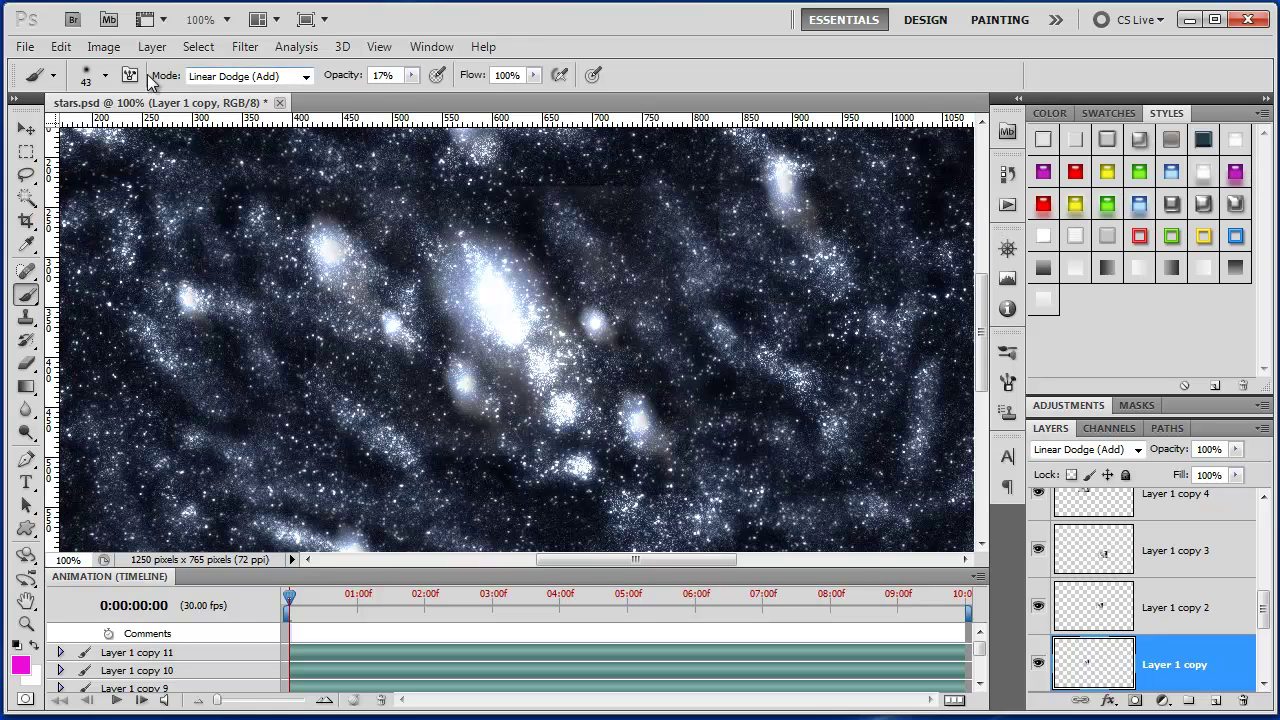
{"action": "left_click", "coordinate": [98, 78]}
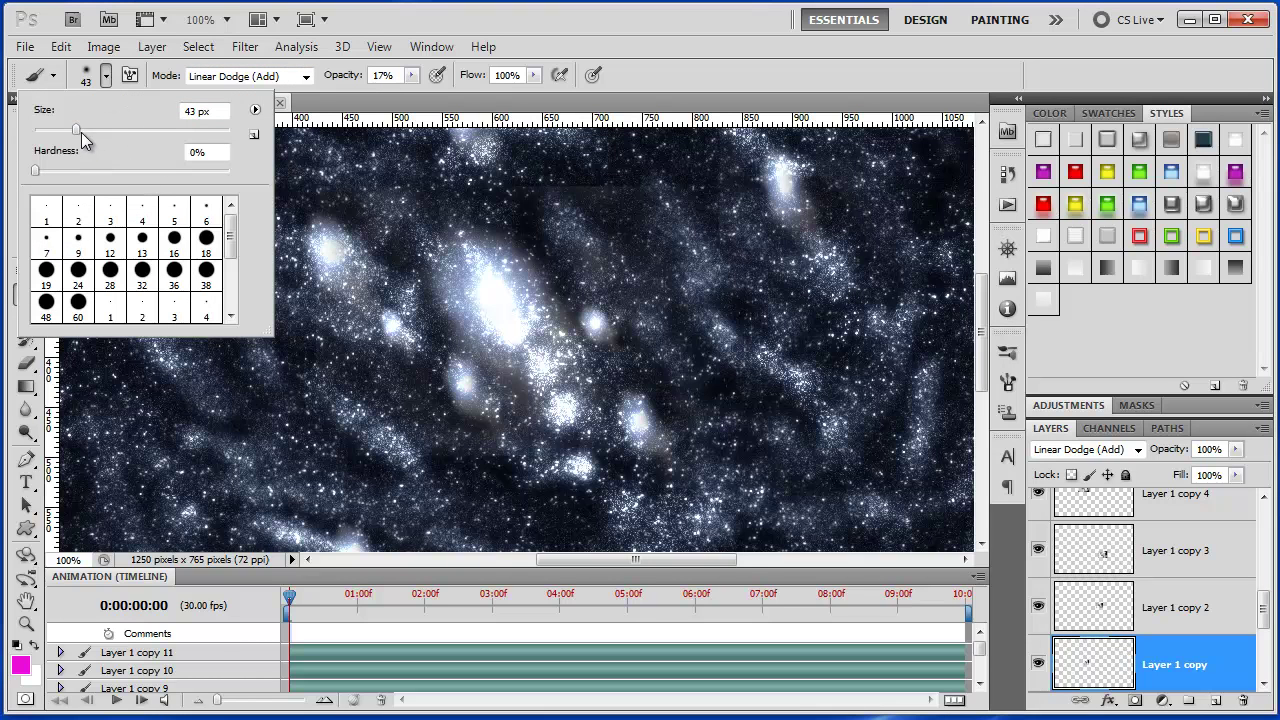
{"action": "left_click_drag", "start_coordinate": [81, 132], "coordinate": [64, 128]}
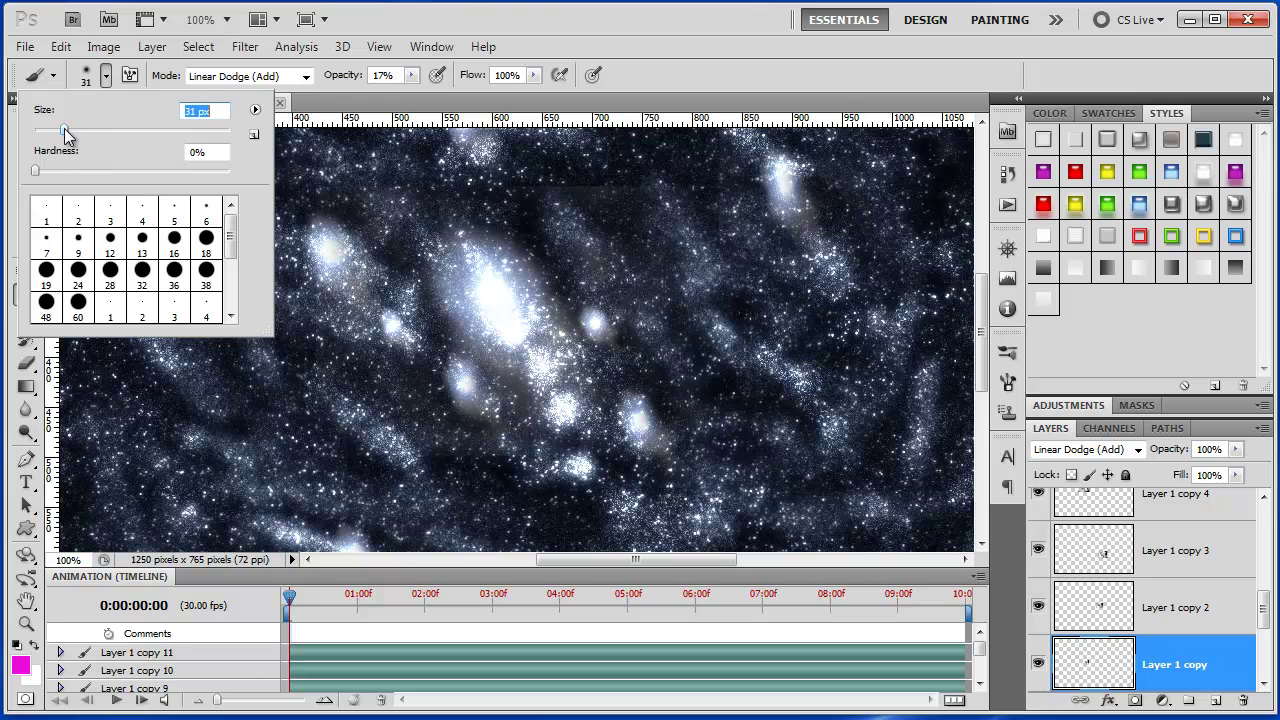
{"action": "left_click", "coordinate": [830, 70]}
{"action": "mouse_move", "coordinate": [443, 337]}
{"action": "left_mouse_down"}
{"action": "mouse_move", "coordinate": [417, 290]}
{"action": "mouse_move", "coordinate": [412, 302]}
{"action": "mouse_move", "coordinate": [421, 321]}
{"action": "mouse_move", "coordinate": [428, 263]}
{"action": "left_mouse_up"}
{"action": "mouse_move", "coordinate": [451, 327]}
{"action": "left_mouse_down"}
{"action": "mouse_move", "coordinate": [440, 323]}
{"action": "mouse_move", "coordinate": [462, 347]}
{"action": "left_mouse_up"}
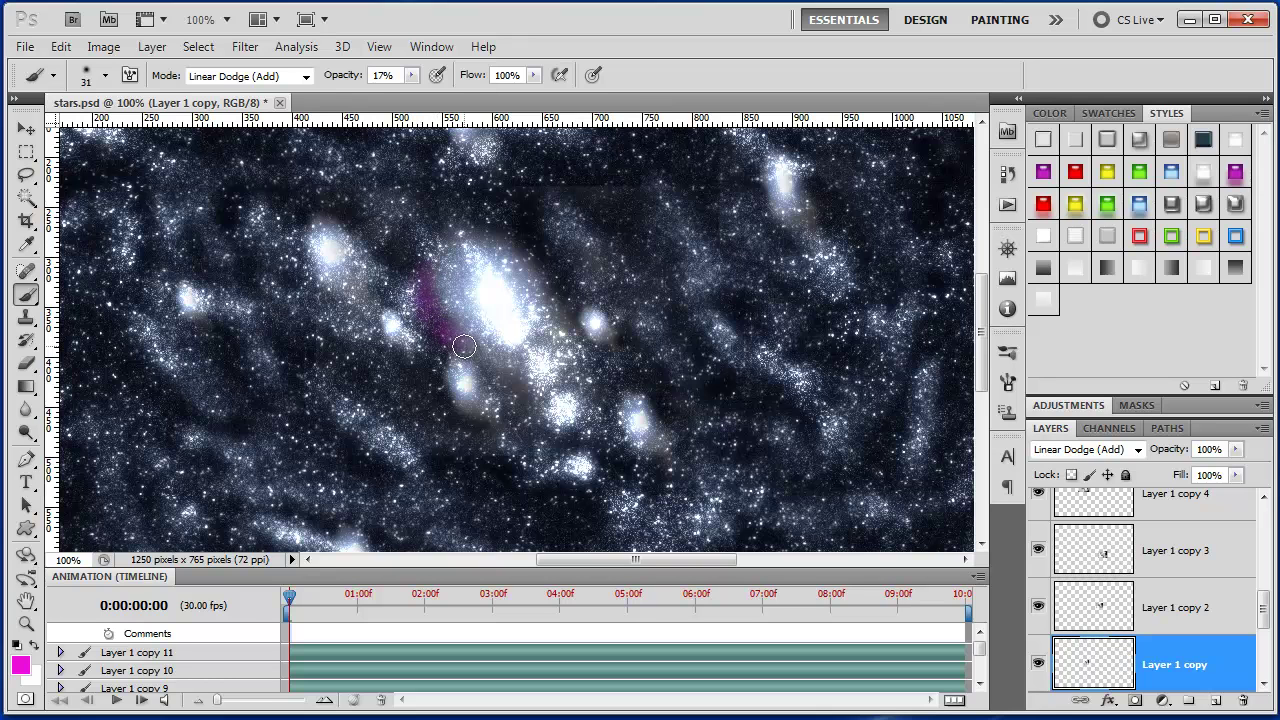
Add Layer 2 at the top, then step back in history to before the magenta strokes.
{"action": "left_click", "coordinate": [1217, 701]}
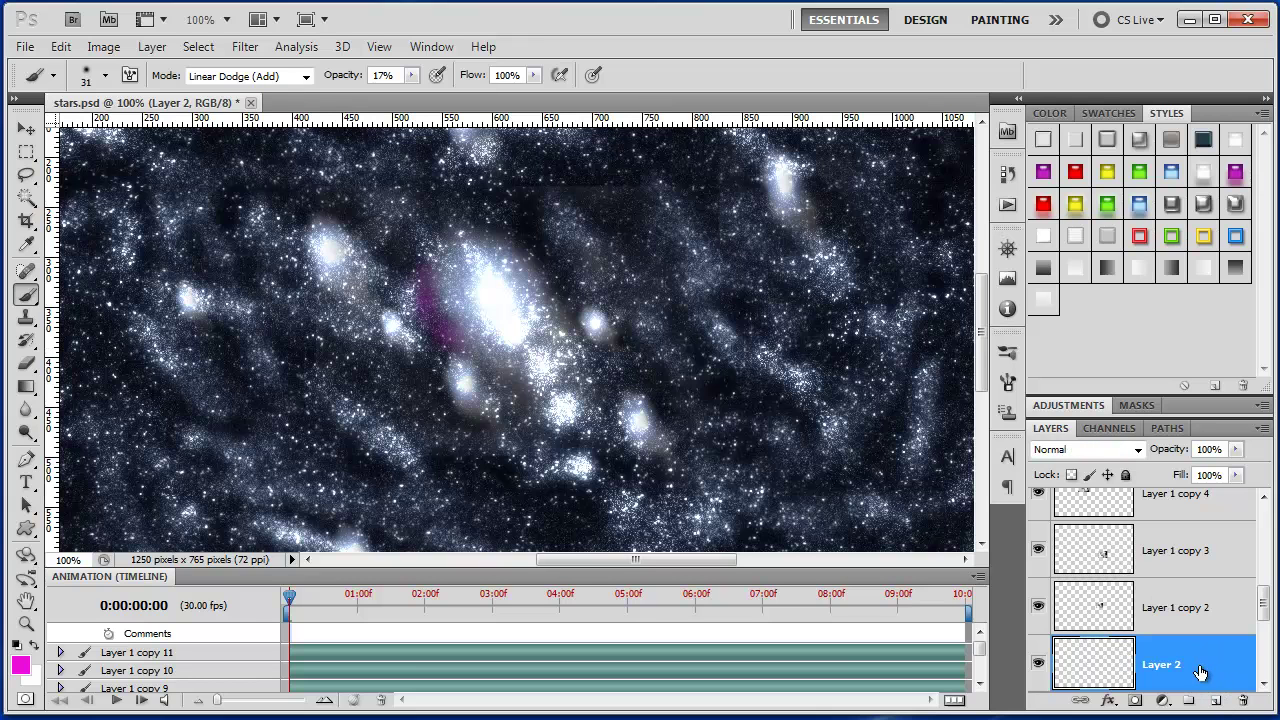
{"action": "left_click_drag", "start_coordinate": [1200, 673], "coordinate": [1200, 510]}
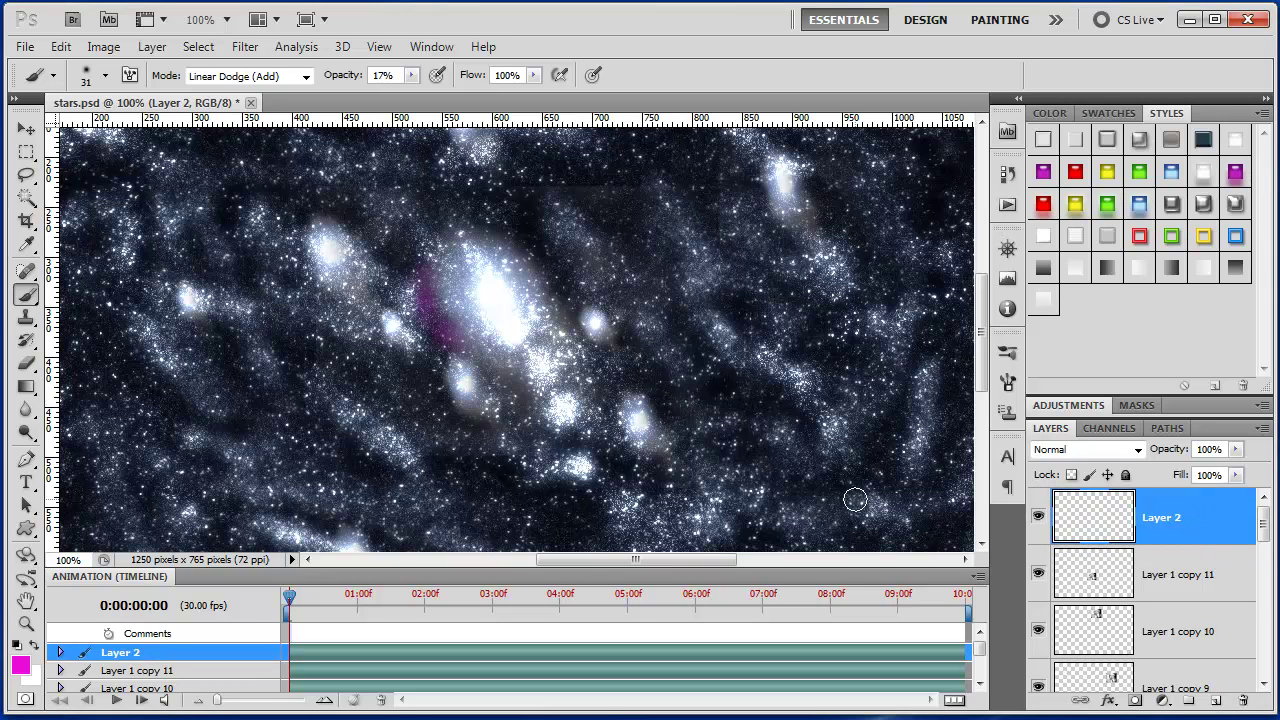
{"action": "left_click", "coordinate": [1137, 449]}
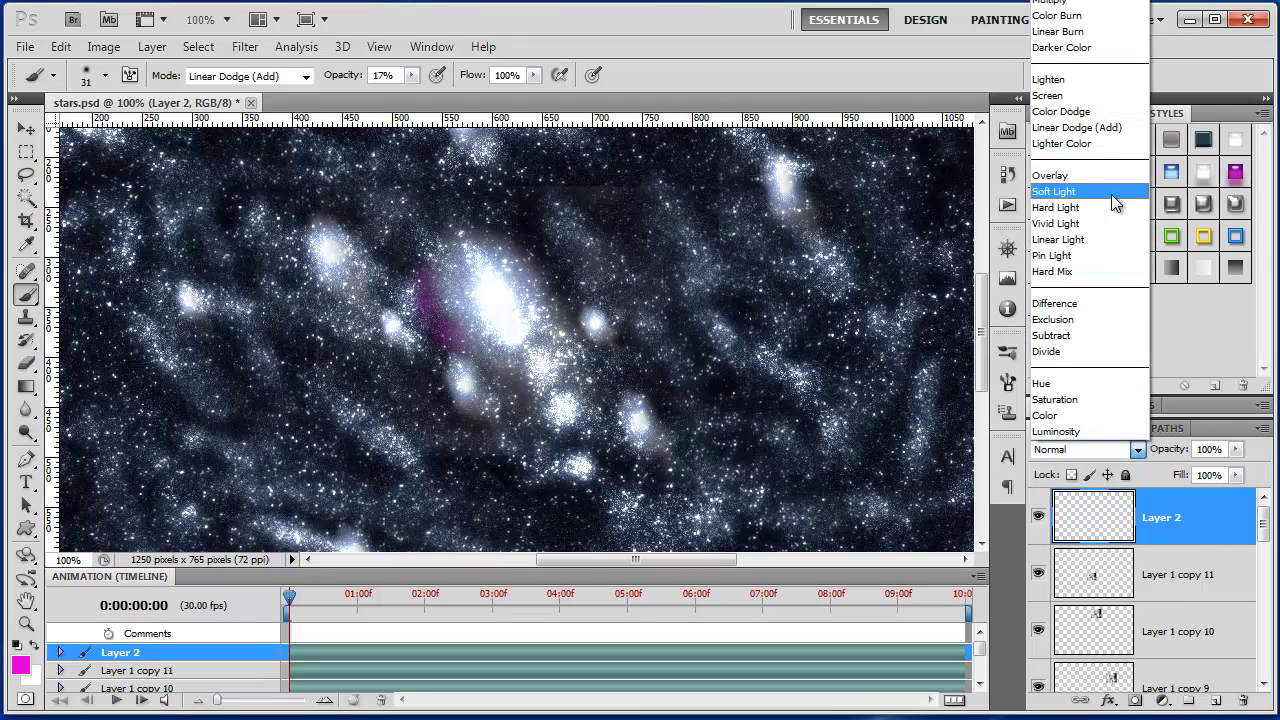
{"action": "left_click", "coordinate": [1076, 127]}
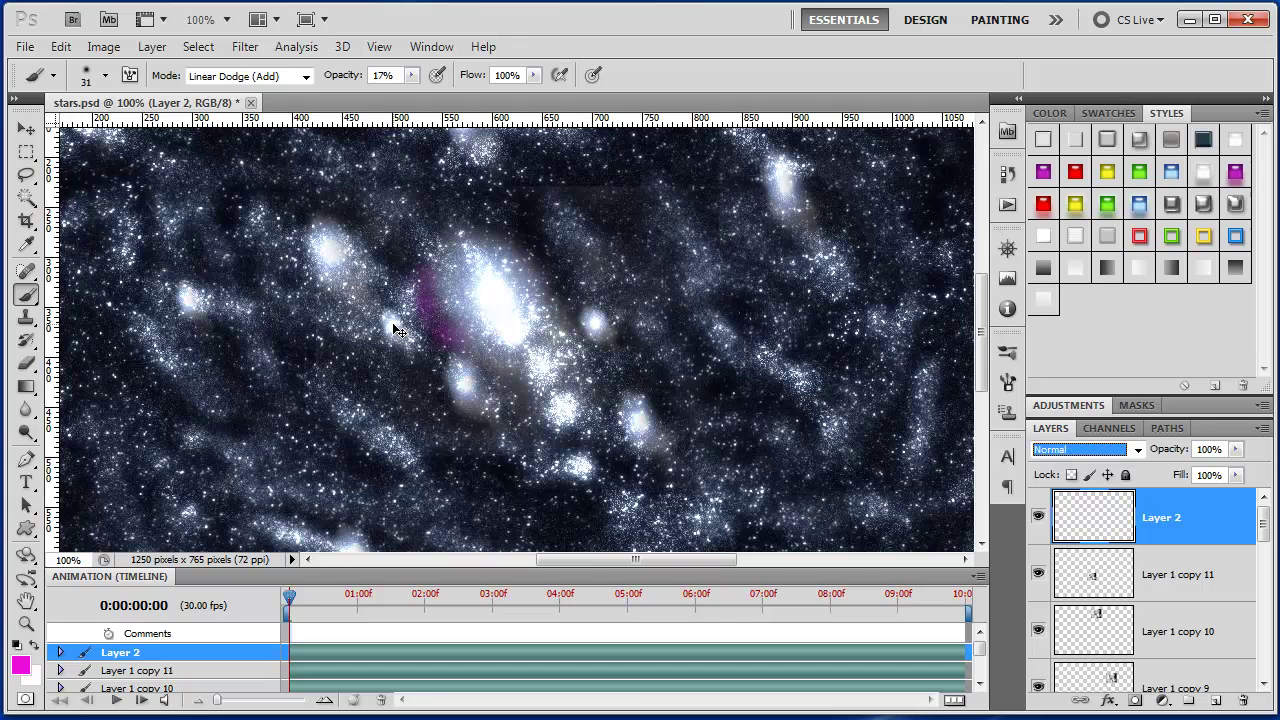
{"action": "key", "text": "Down"}
{"action": "key", "text": "Down"}
{"action": "key", "text": "Down"}
{"action": "key", "text": "Down"}
{"action": "key", "text": "Down"}
{"action": "key", "text": "Down"}
{"action": "key", "text": "Down"}
{"action": "key", "text": "Down"}
{"action": "key", "text": "Down"}
{"action": "key", "text": "Down"}
{"action": "key", "text": "alt+comma"}
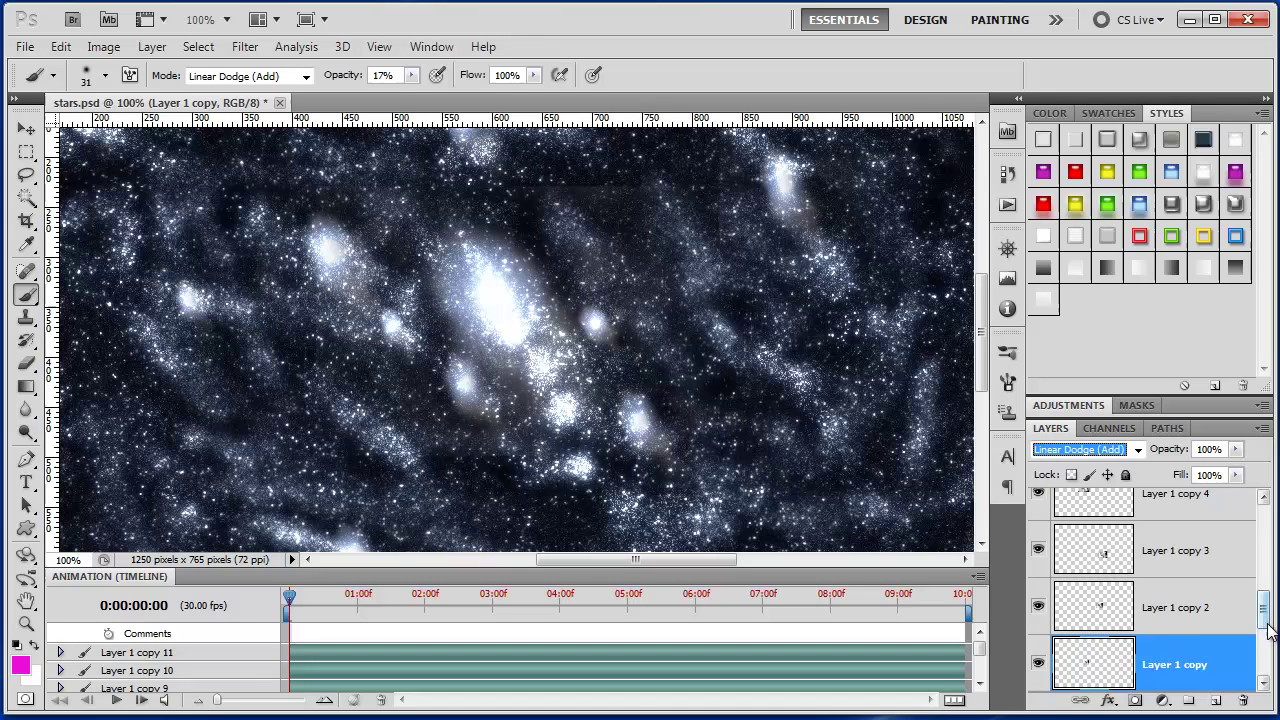
{"action": "left_click_drag", "start_coordinate": [1263, 607], "coordinate": [1268, 530]}
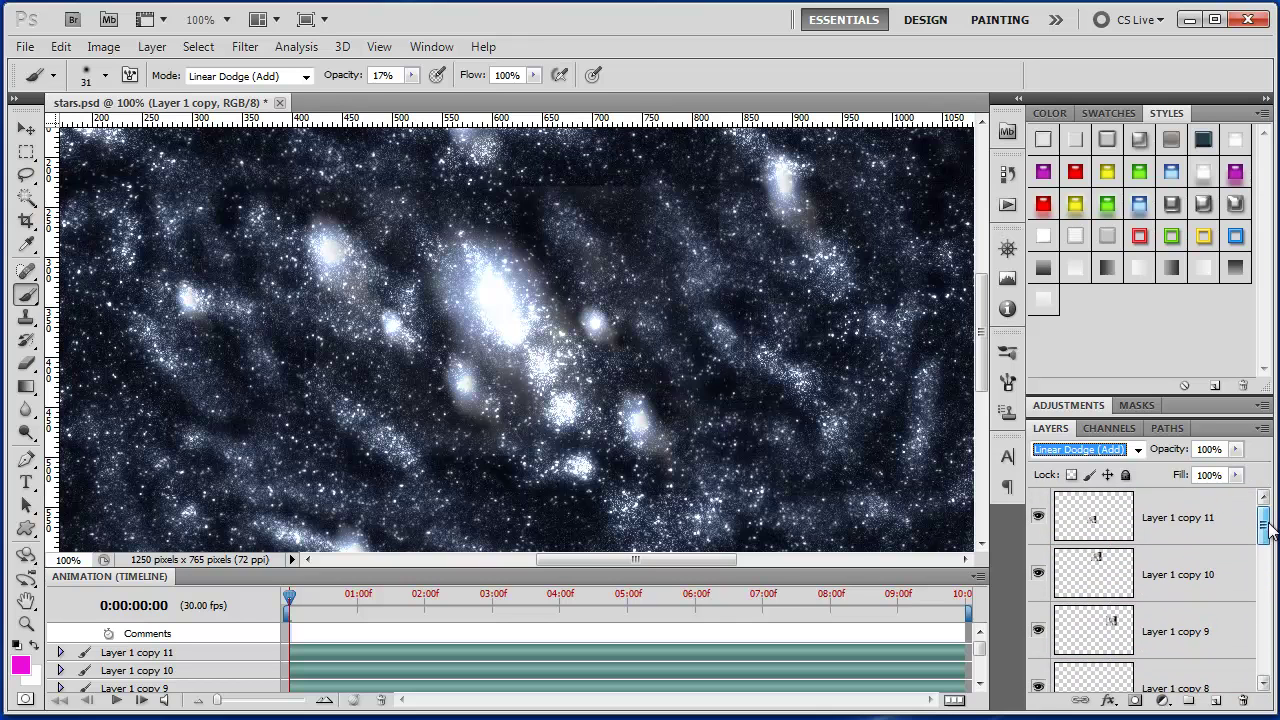
Add a new top layer and paint a faint magenta stroke left of the core.
{"action": "left_click", "coordinate": [1216, 700]}
{"action": "left_click_drag", "start_coordinate": [1203, 657], "coordinate": [1196, 500]}
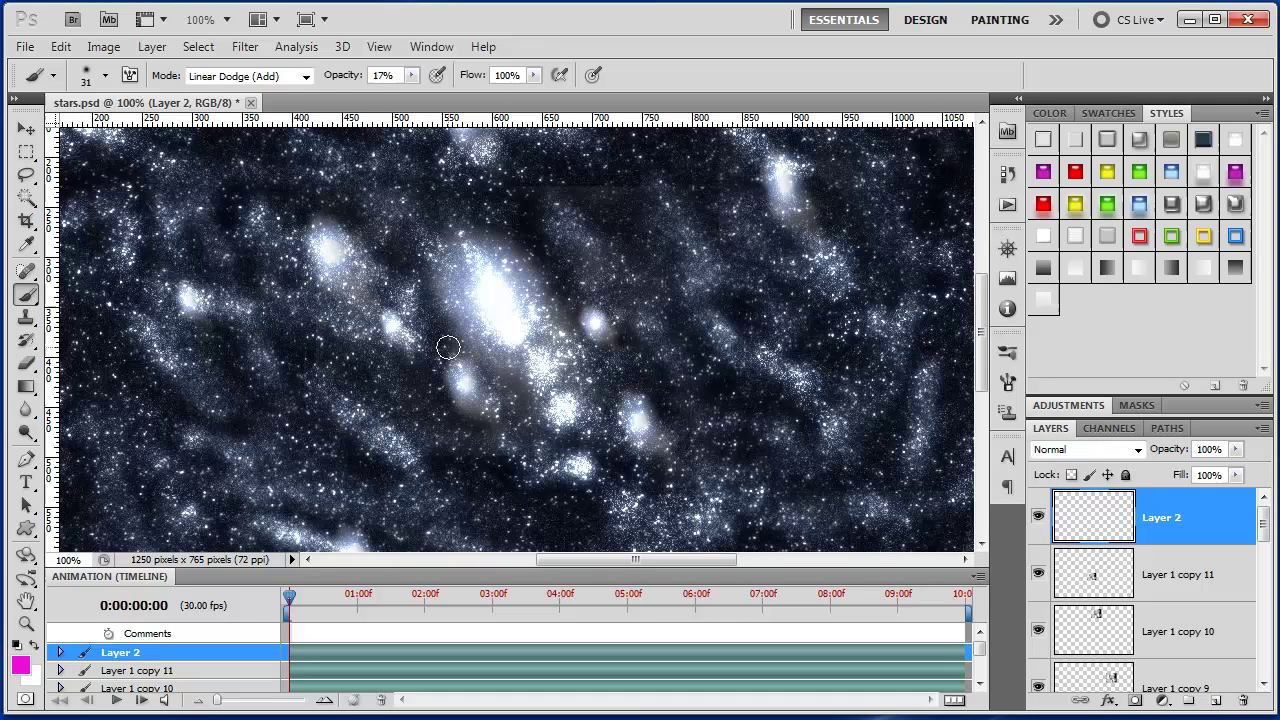
{"action": "mouse_move", "coordinate": [452, 348]}
{"action": "left_mouse_down"}
{"action": "mouse_move", "coordinate": [422, 289]}
{"action": "mouse_move", "coordinate": [466, 322]}
{"action": "left_mouse_up"}
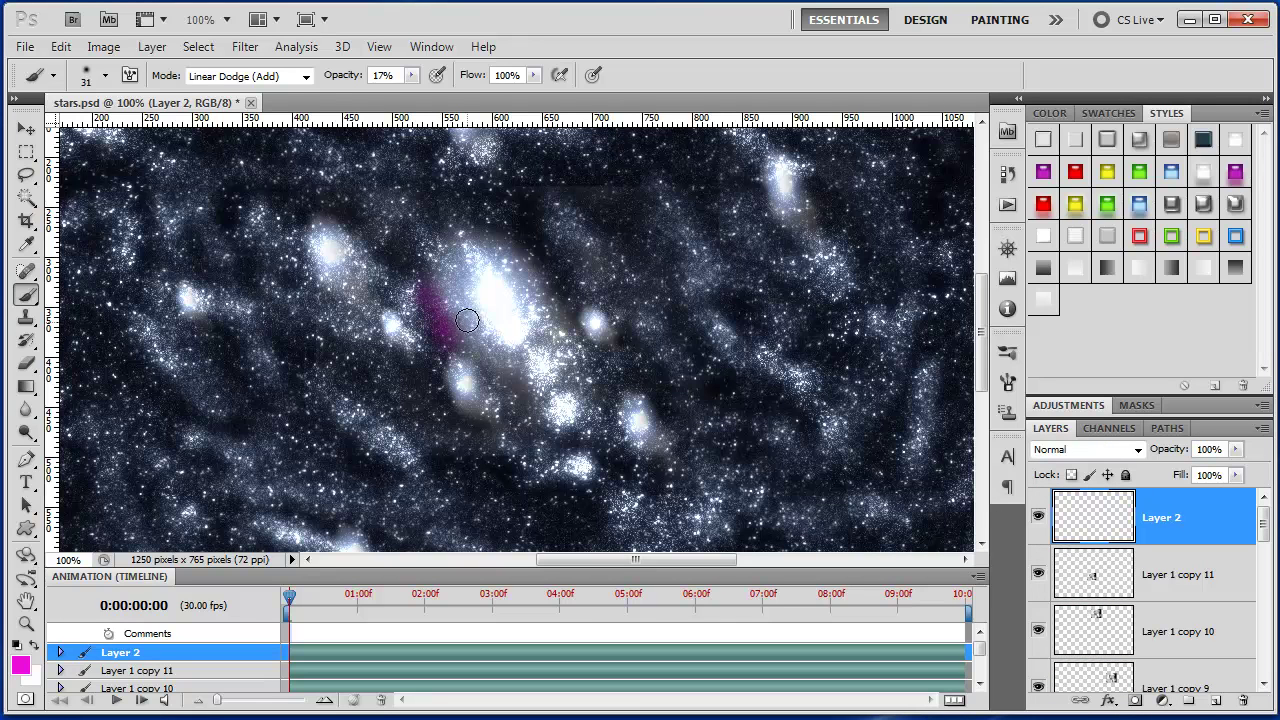
Set Layer 2's blend mode to Linear Dodge (Add).
{"action": "left_click", "coordinate": [1140, 450]}
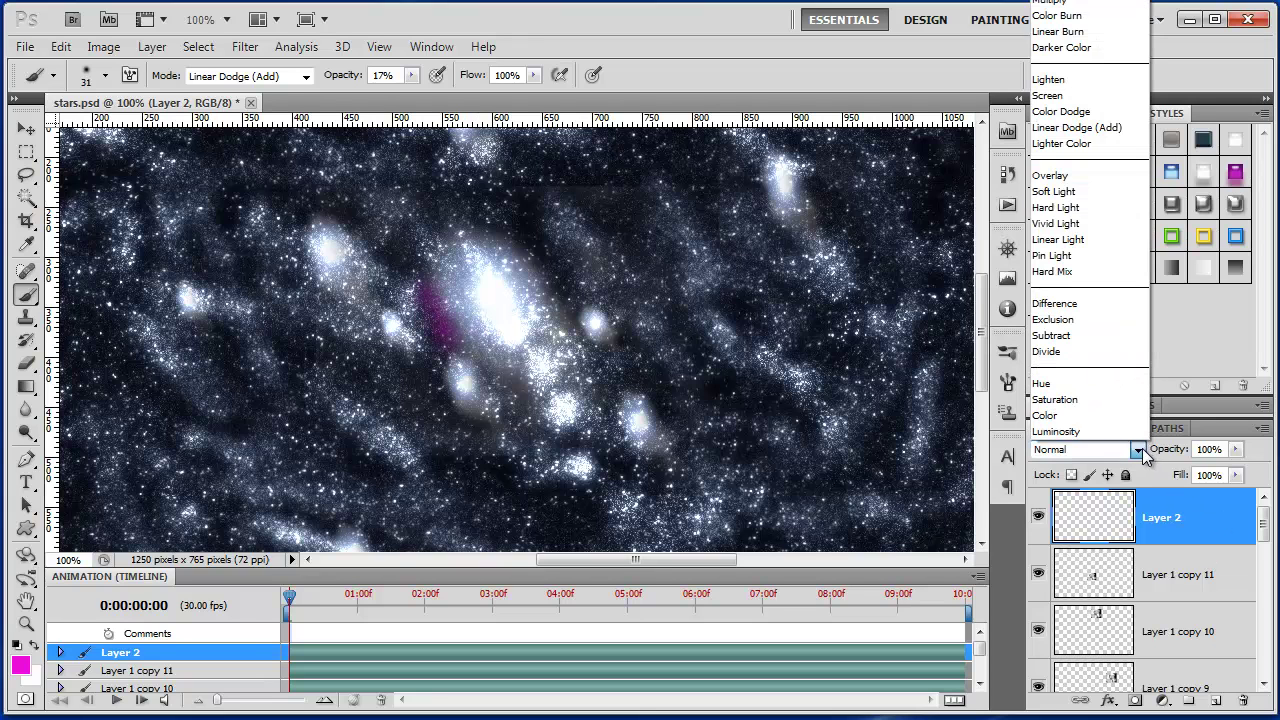
{"action": "left_click", "coordinate": [1105, 130]}
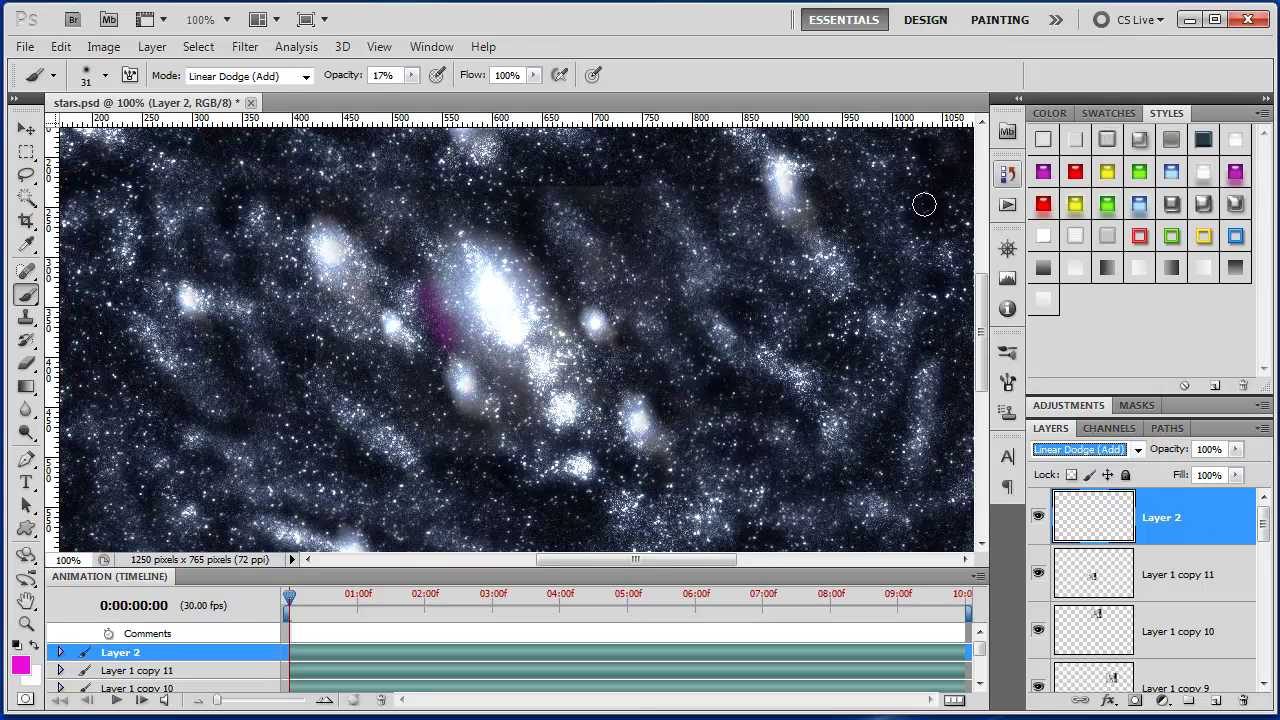
{"action": "left_click", "coordinate": [446, 331]}
Brush magenta glow over the core, the upper-left cloud, and the core's lower-left and right sides.
{"action": "mouse_move", "coordinate": [461, 316]}
{"action": "left_mouse_down"}
{"action": "mouse_move", "coordinate": [491, 302]}
{"action": "mouse_move", "coordinate": [475, 313]}
{"action": "mouse_move", "coordinate": [470, 251]}
{"action": "mouse_move", "coordinate": [523, 325]}
{"action": "mouse_move", "coordinate": [506, 255]}
{"action": "mouse_move", "coordinate": [574, 326]}
{"action": "mouse_move", "coordinate": [524, 280]}
{"action": "mouse_move", "coordinate": [564, 386]}
{"action": "mouse_move", "coordinate": [497, 353]}
{"action": "mouse_move", "coordinate": [491, 373]}
{"action": "mouse_move", "coordinate": [512, 399]}
{"action": "mouse_move", "coordinate": [458, 331]}
{"action": "mouse_move", "coordinate": [527, 460]}
{"action": "mouse_move", "coordinate": [508, 400]}
{"action": "mouse_move", "coordinate": [515, 366]}
{"action": "left_mouse_up"}
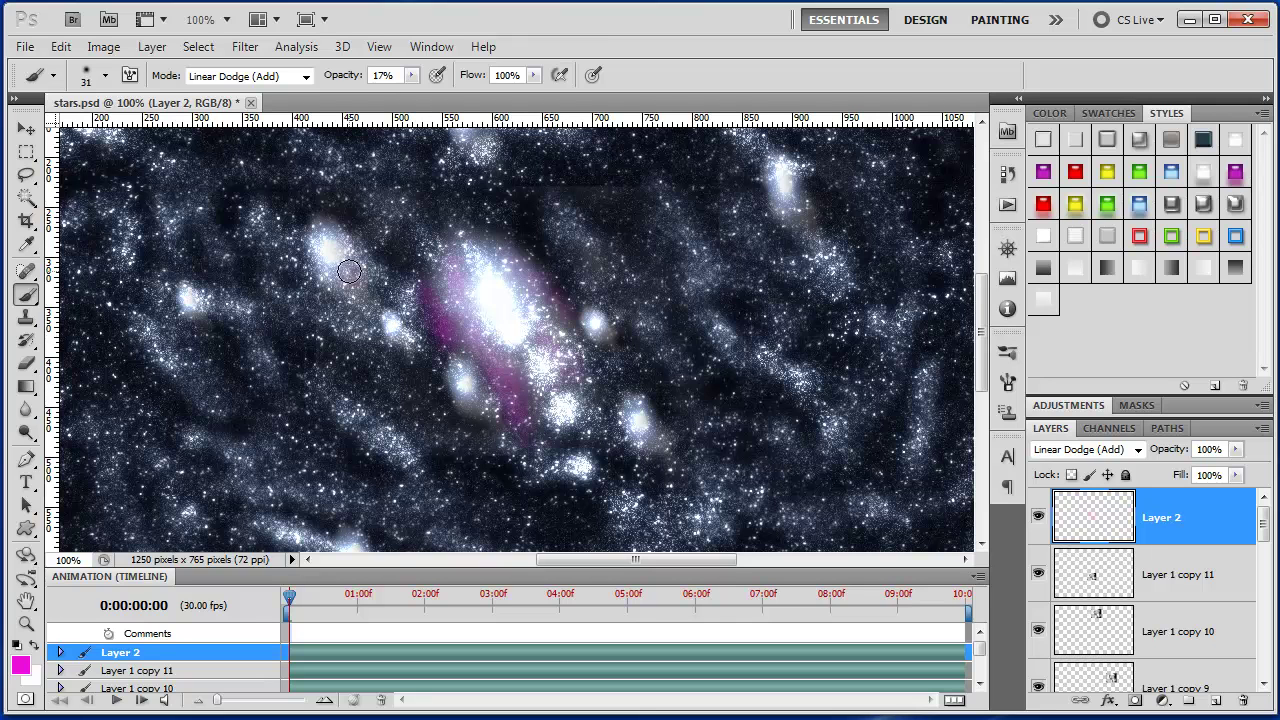
{"action": "mouse_move", "coordinate": [330, 282]}
{"action": "left_mouse_down"}
{"action": "mouse_move", "coordinate": [277, 221]}
{"action": "mouse_move", "coordinate": [312, 243]}
{"action": "mouse_move", "coordinate": [306, 208]}
{"action": "mouse_move", "coordinate": [306, 235]}
{"action": "mouse_move", "coordinate": [332, 210]}
{"action": "mouse_move", "coordinate": [355, 232]}
{"action": "mouse_move", "coordinate": [362, 268]}
{"action": "mouse_move", "coordinate": [333, 253]}
{"action": "left_mouse_up"}
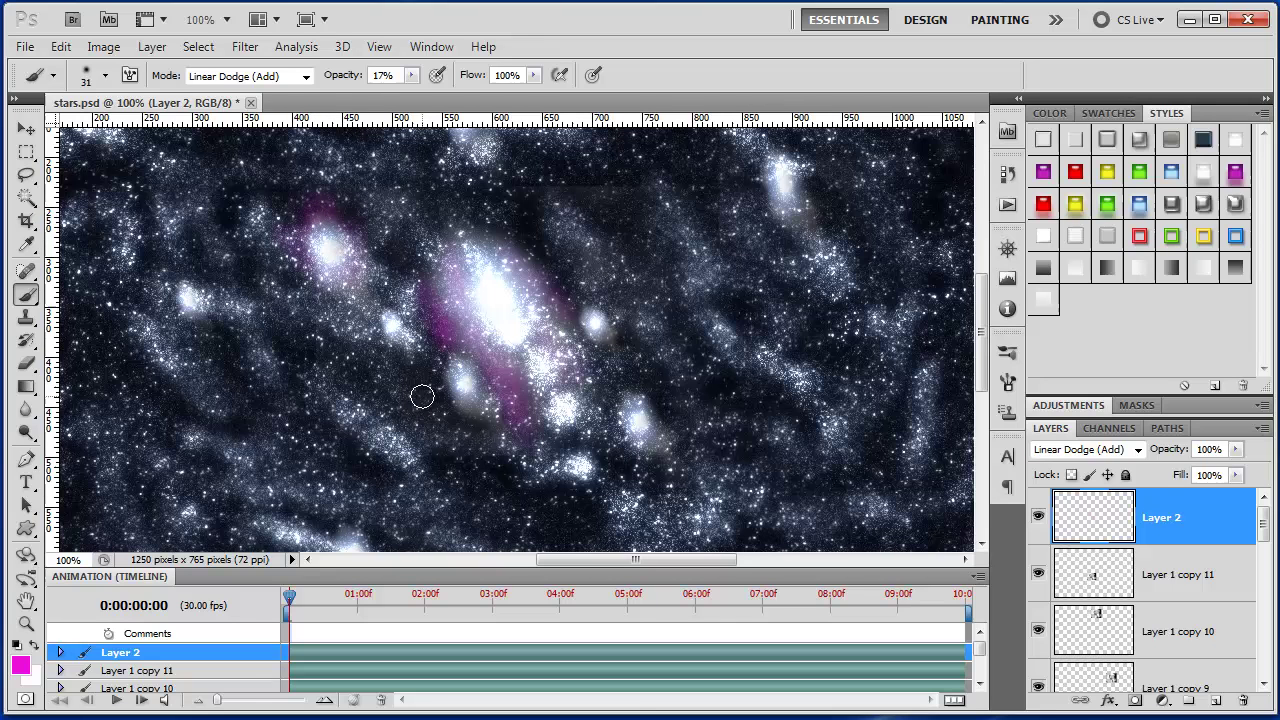
{"action": "left_click_drag", "start_coordinate": [423, 394], "coordinate": [429, 383]}
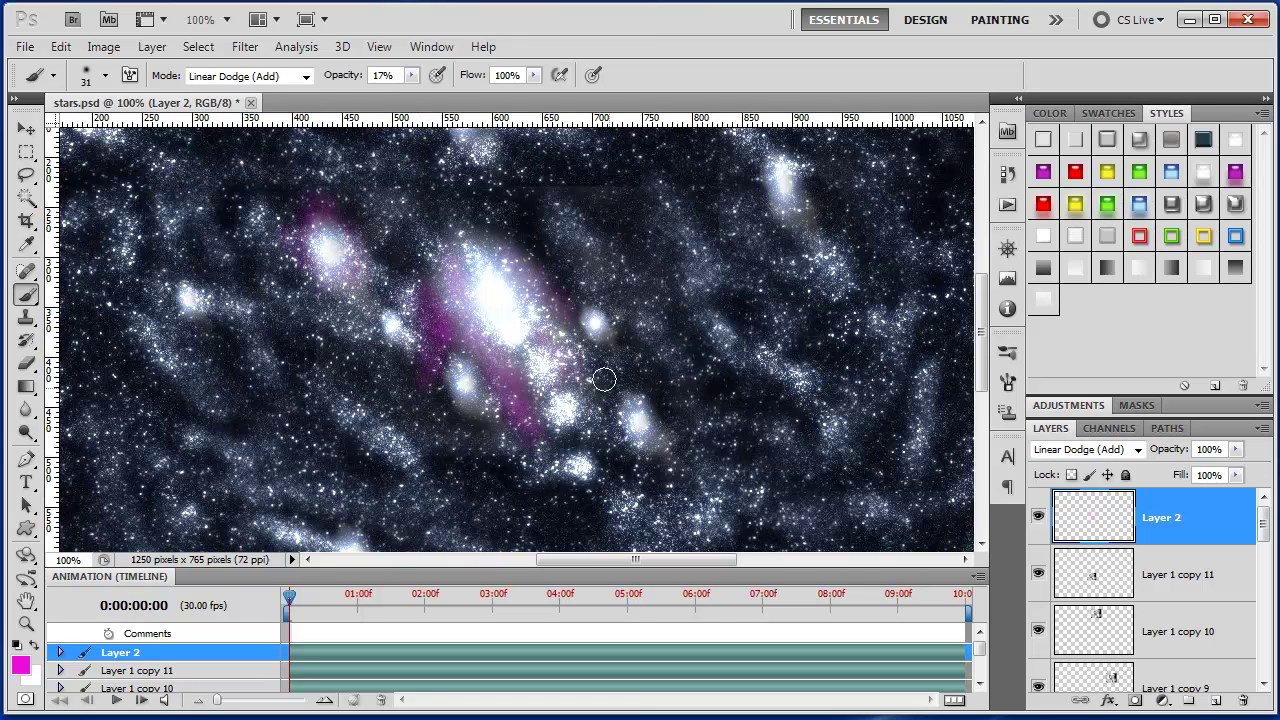
{"action": "mouse_move", "coordinate": [603, 377]}
{"action": "left_mouse_down"}
{"action": "mouse_move", "coordinate": [616, 423]}
{"action": "mouse_move", "coordinate": [650, 378]}
{"action": "mouse_move", "coordinate": [560, 330]}
{"action": "mouse_move", "coordinate": [626, 398]}
{"action": "mouse_move", "coordinate": [585, 430]}
{"action": "mouse_move", "coordinate": [529, 430]}
{"action": "mouse_move", "coordinate": [604, 447]}
{"action": "mouse_move", "coordinate": [583, 355]}
{"action": "mouse_move", "coordinate": [591, 414]}
{"action": "mouse_move", "coordinate": [603, 364]}
{"action": "mouse_move", "coordinate": [568, 427]}
{"action": "mouse_move", "coordinate": [562, 397]}
{"action": "mouse_move", "coordinate": [515, 401]}
{"action": "mouse_move", "coordinate": [534, 402]}
{"action": "mouse_move", "coordinate": [593, 354]}
{"action": "left_mouse_up"}
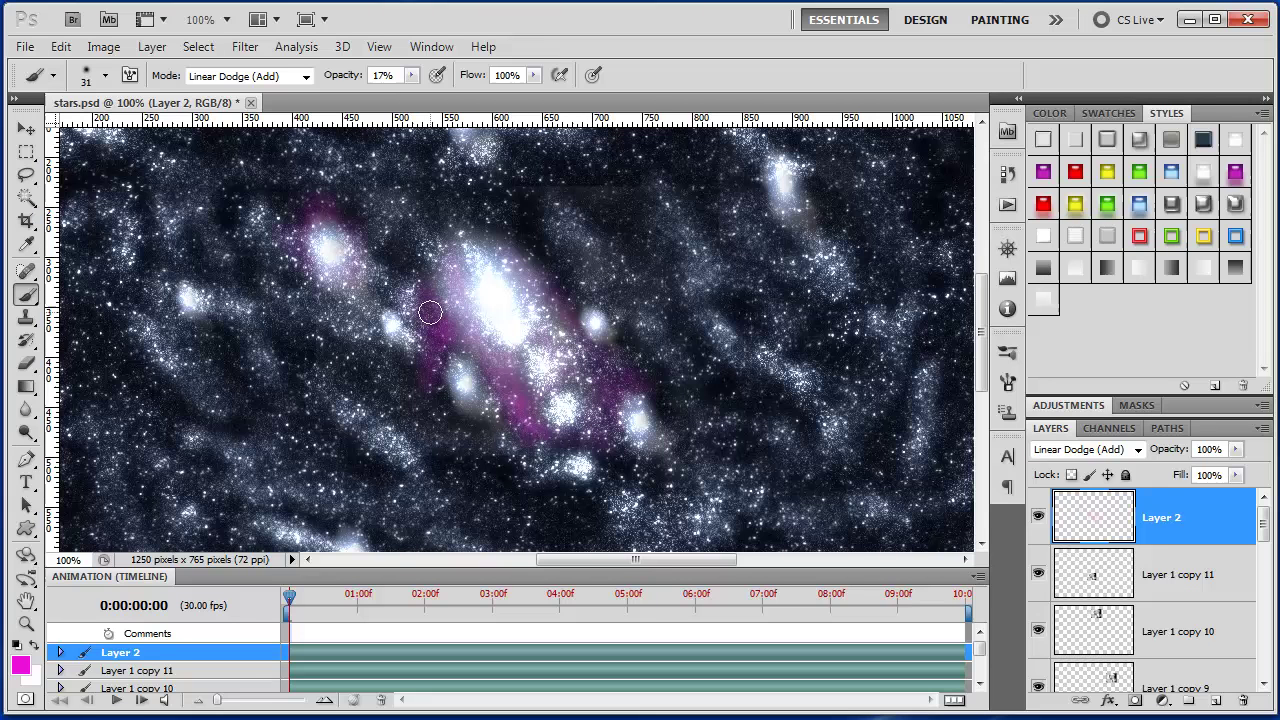
Erase part of the purple patch below the core, then brush magenta along the core's top.
{"action": "left_click", "coordinate": [26, 364]}
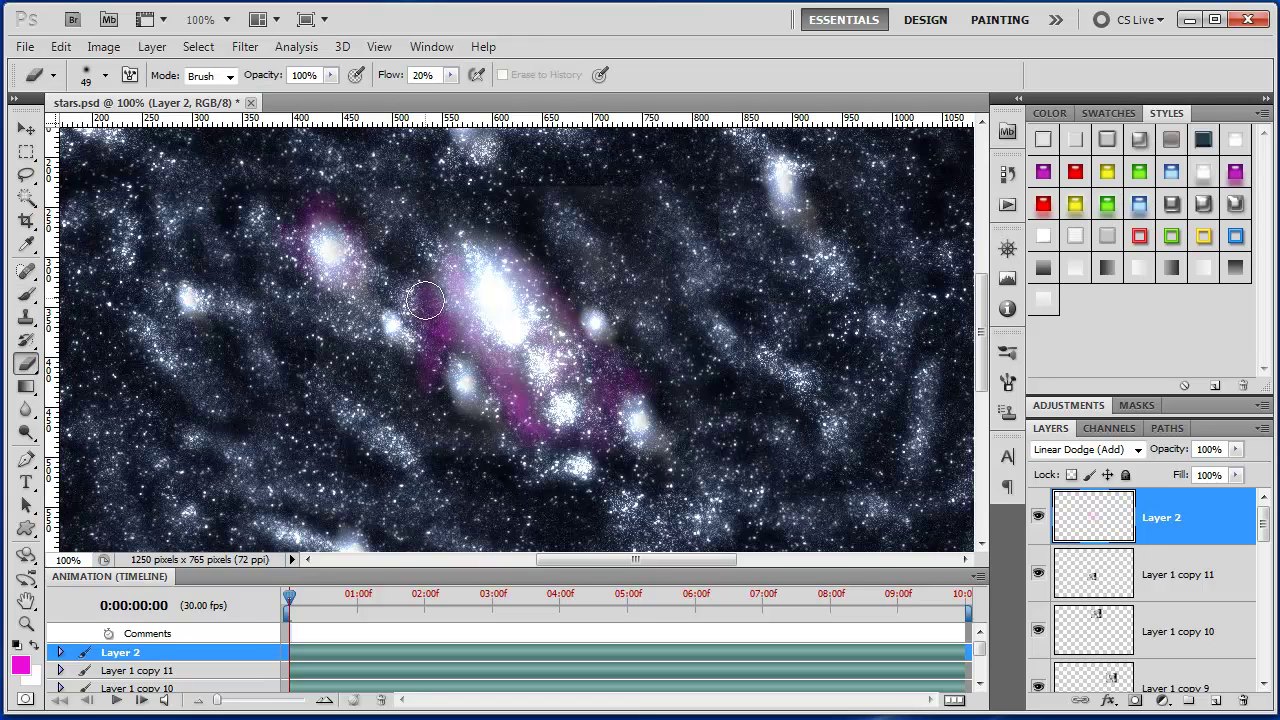
{"action": "mouse_move", "coordinate": [420, 298]}
{"action": "left_mouse_down"}
{"action": "mouse_move", "coordinate": [440, 343]}
{"action": "mouse_move", "coordinate": [431, 324]}
{"action": "mouse_move", "coordinate": [426, 350]}
{"action": "mouse_move", "coordinate": [451, 328]}
{"action": "mouse_move", "coordinate": [423, 389]}
{"action": "mouse_move", "coordinate": [443, 377]}
{"action": "mouse_move", "coordinate": [423, 292]}
{"action": "mouse_move", "coordinate": [427, 366]}
{"action": "left_mouse_up"}
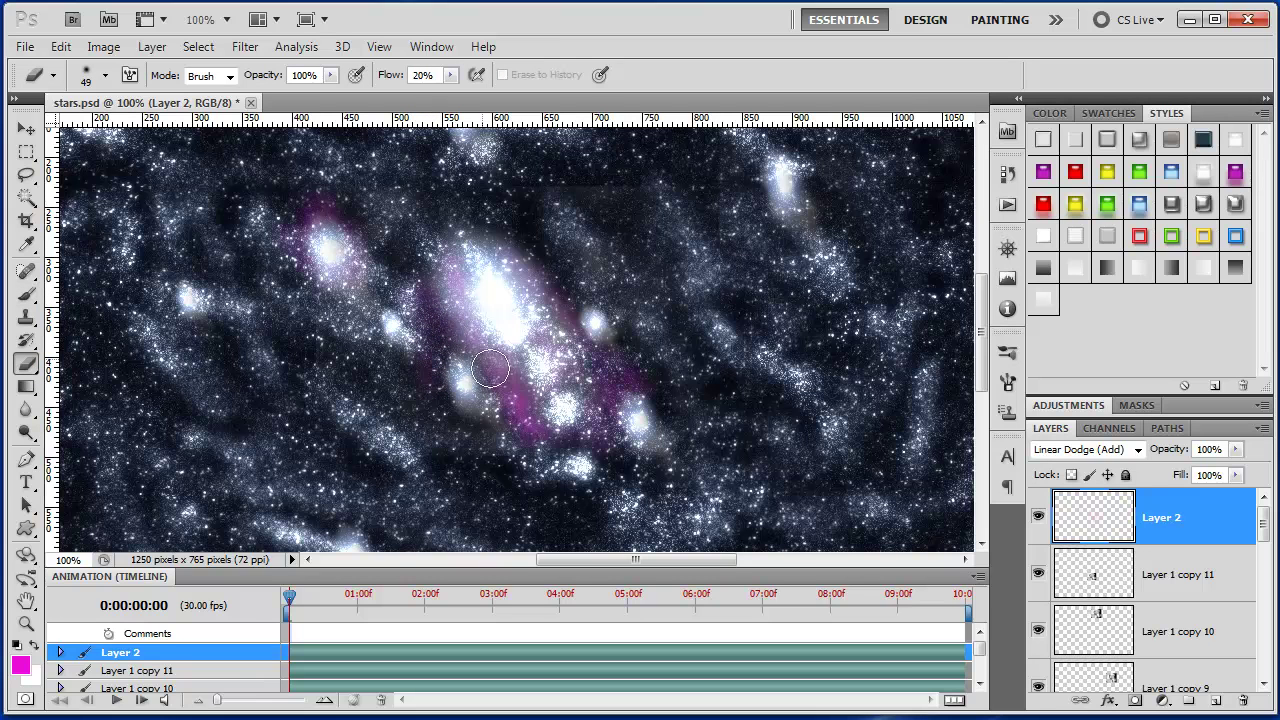
{"action": "mouse_move", "coordinate": [552, 438]}
{"action": "left_mouse_down"}
{"action": "mouse_move", "coordinate": [517, 397]}
{"action": "mouse_move", "coordinate": [565, 420]}
{"action": "left_mouse_up"}
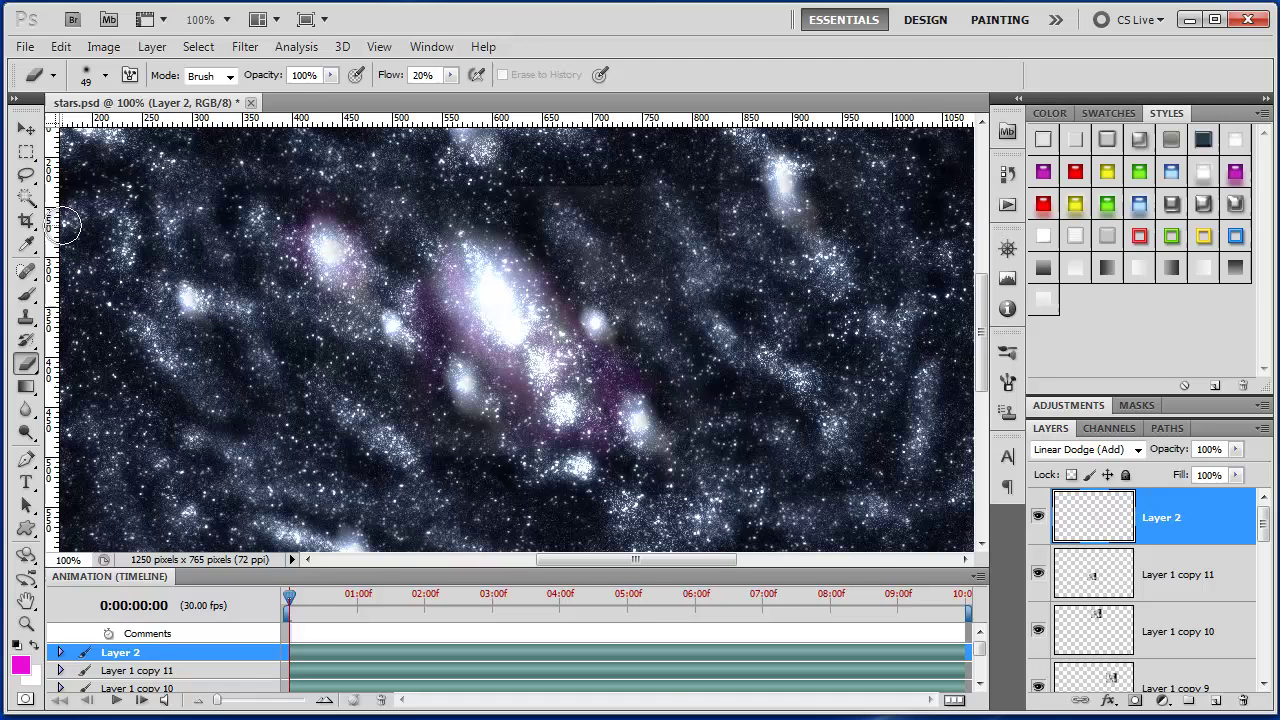
{"action": "left_click", "coordinate": [26, 294]}
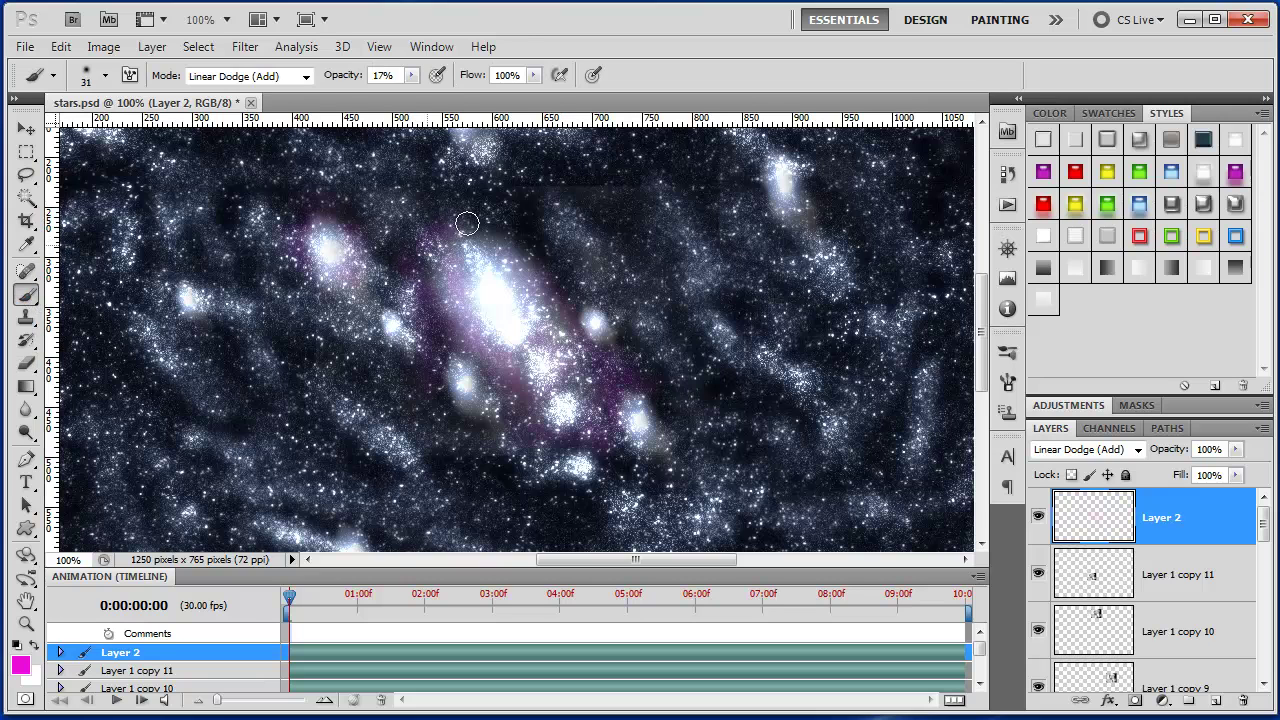
{"action": "left_click_drag", "start_coordinate": [439, 239], "coordinate": [505, 245]}
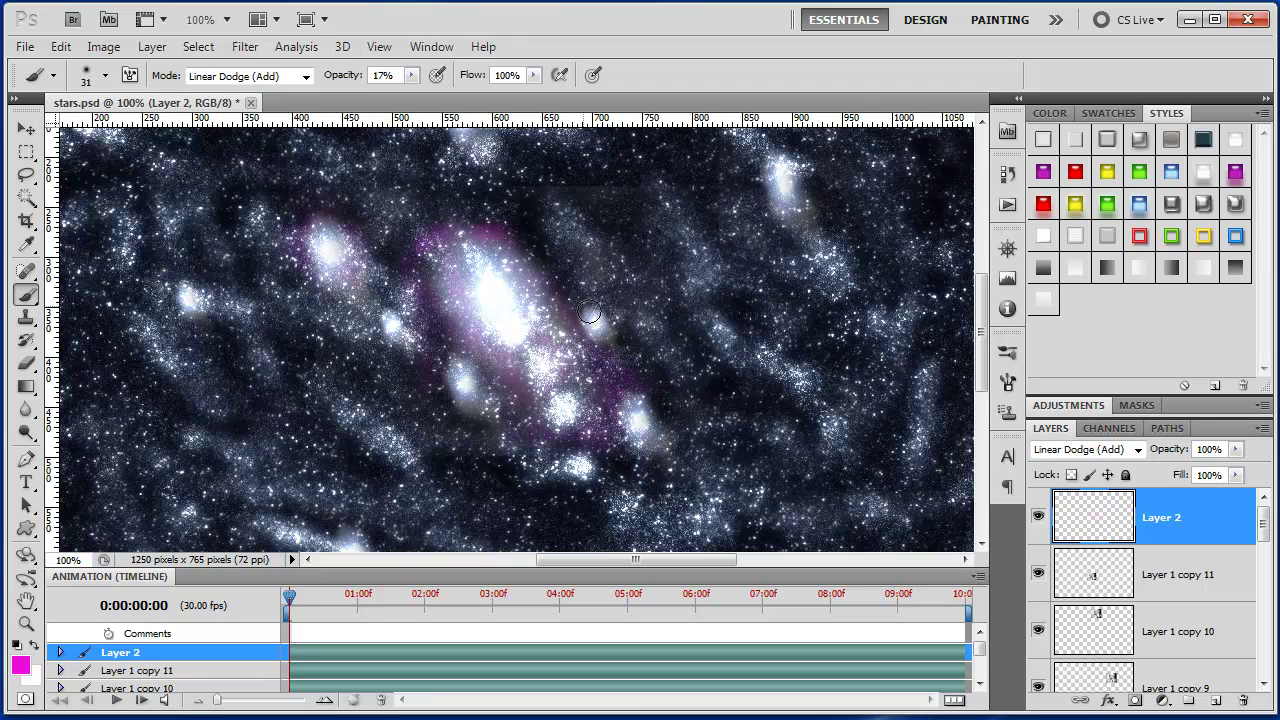